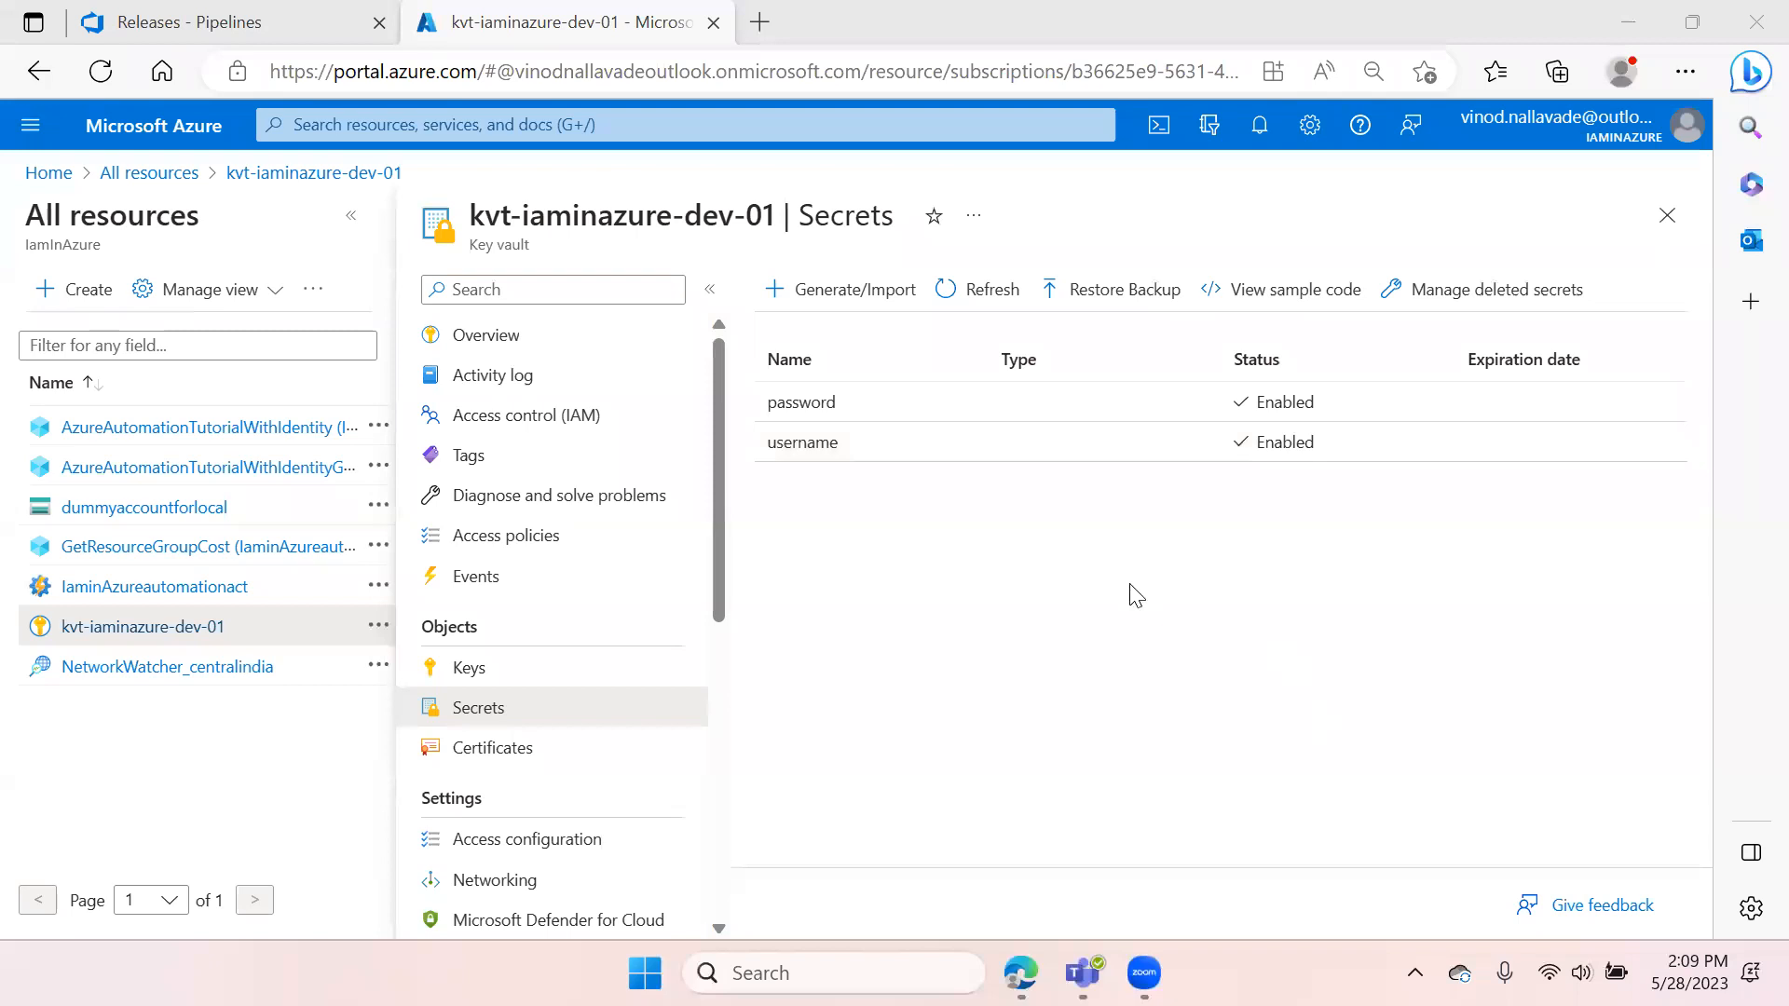
Open sqltemplate.json in the repository's sqlserver folder and read through its parameters and resources
{"action": "left_click", "coordinate": [196, 23]}
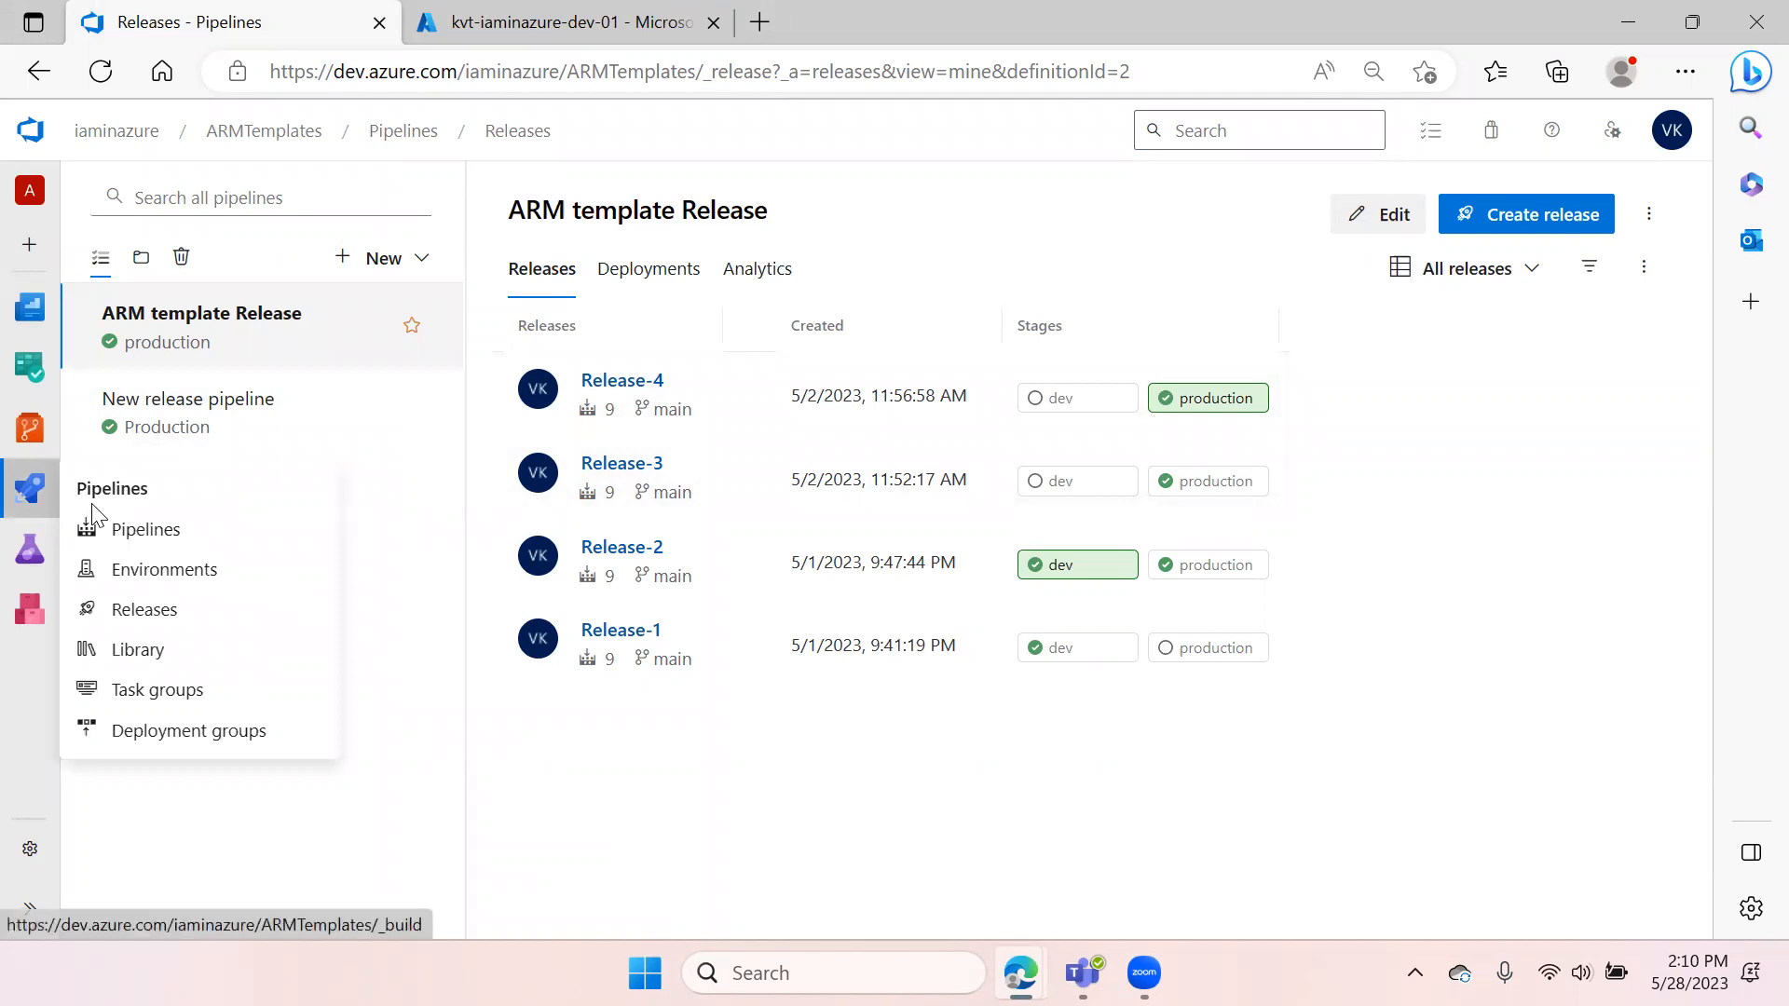
{"action": "left_click", "coordinate": [30, 429]}
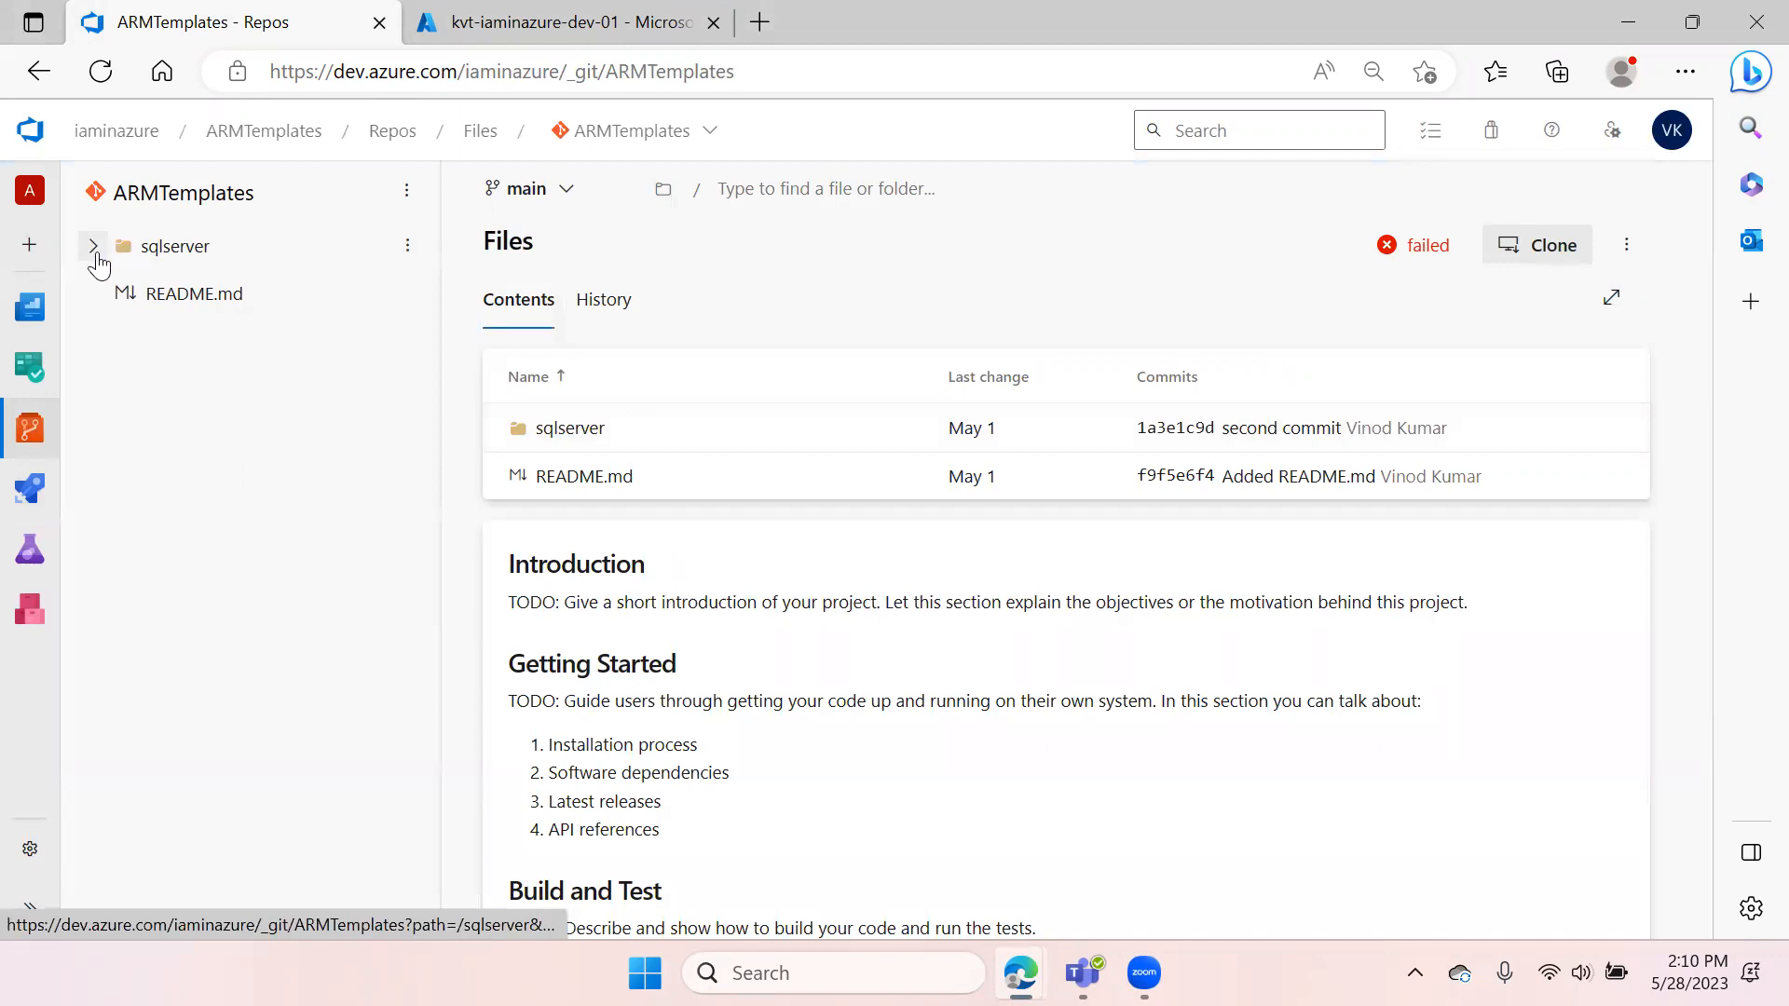
{"action": "left_click", "coordinate": [94, 247]}
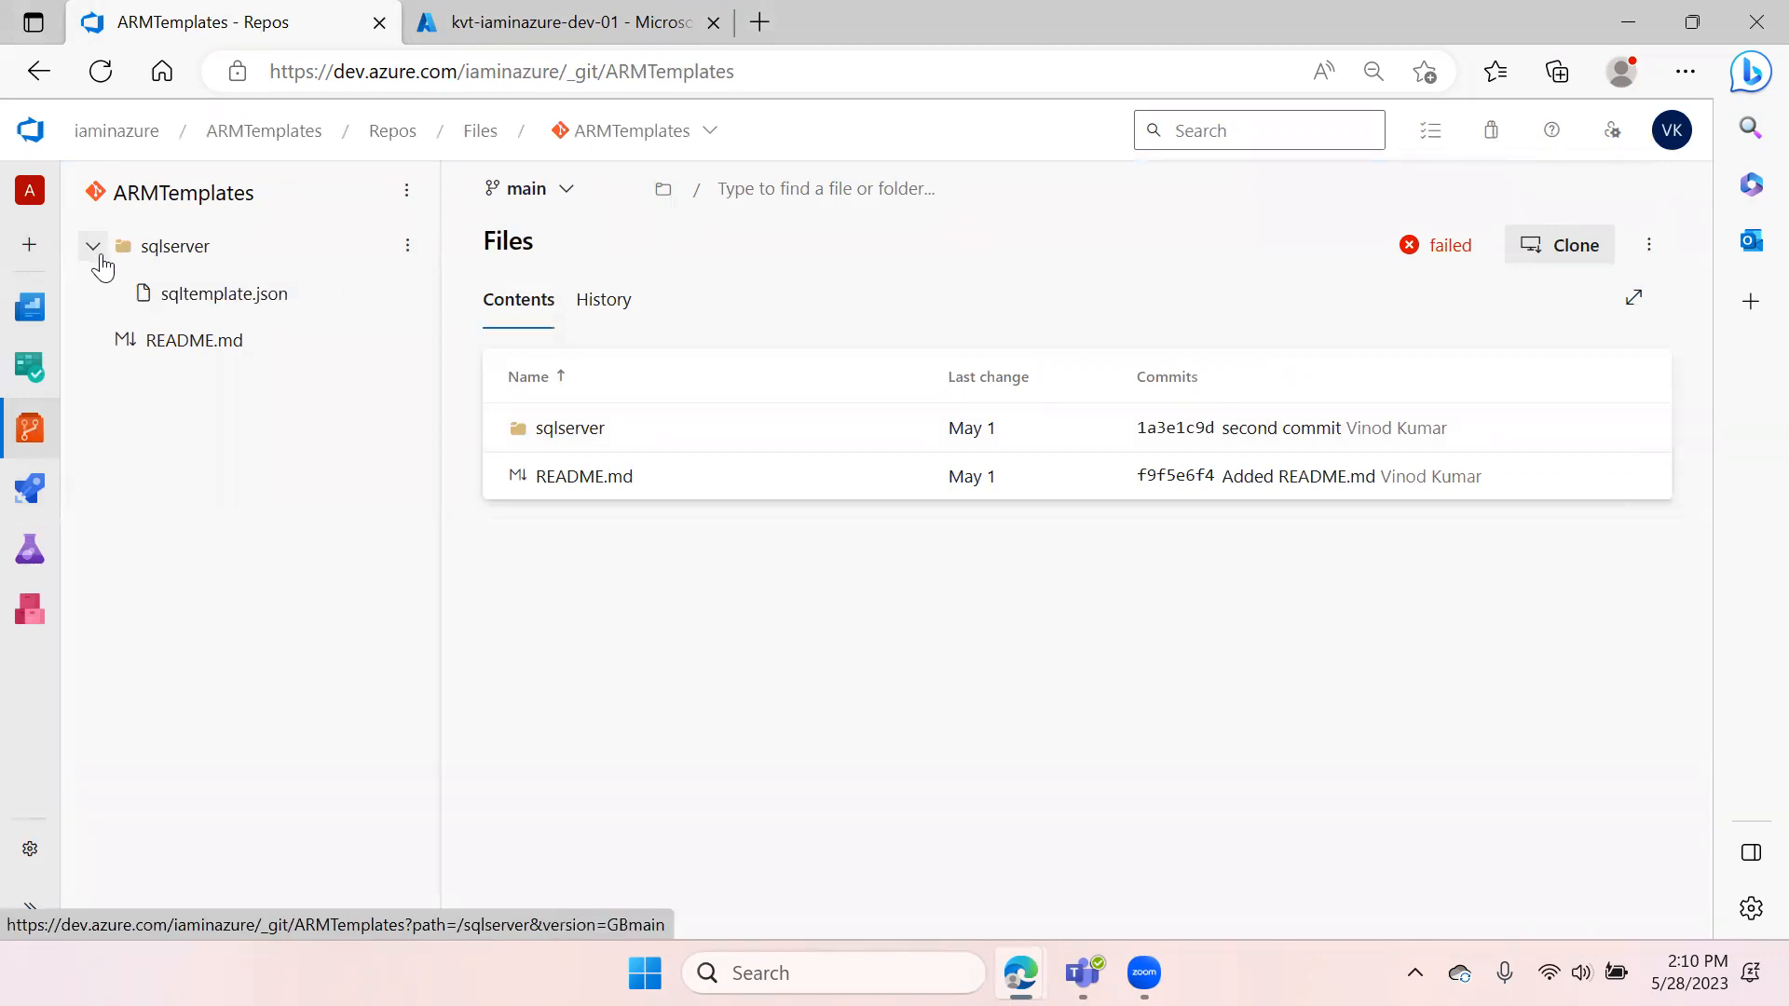
{"action": "left_click", "coordinate": [223, 296]}
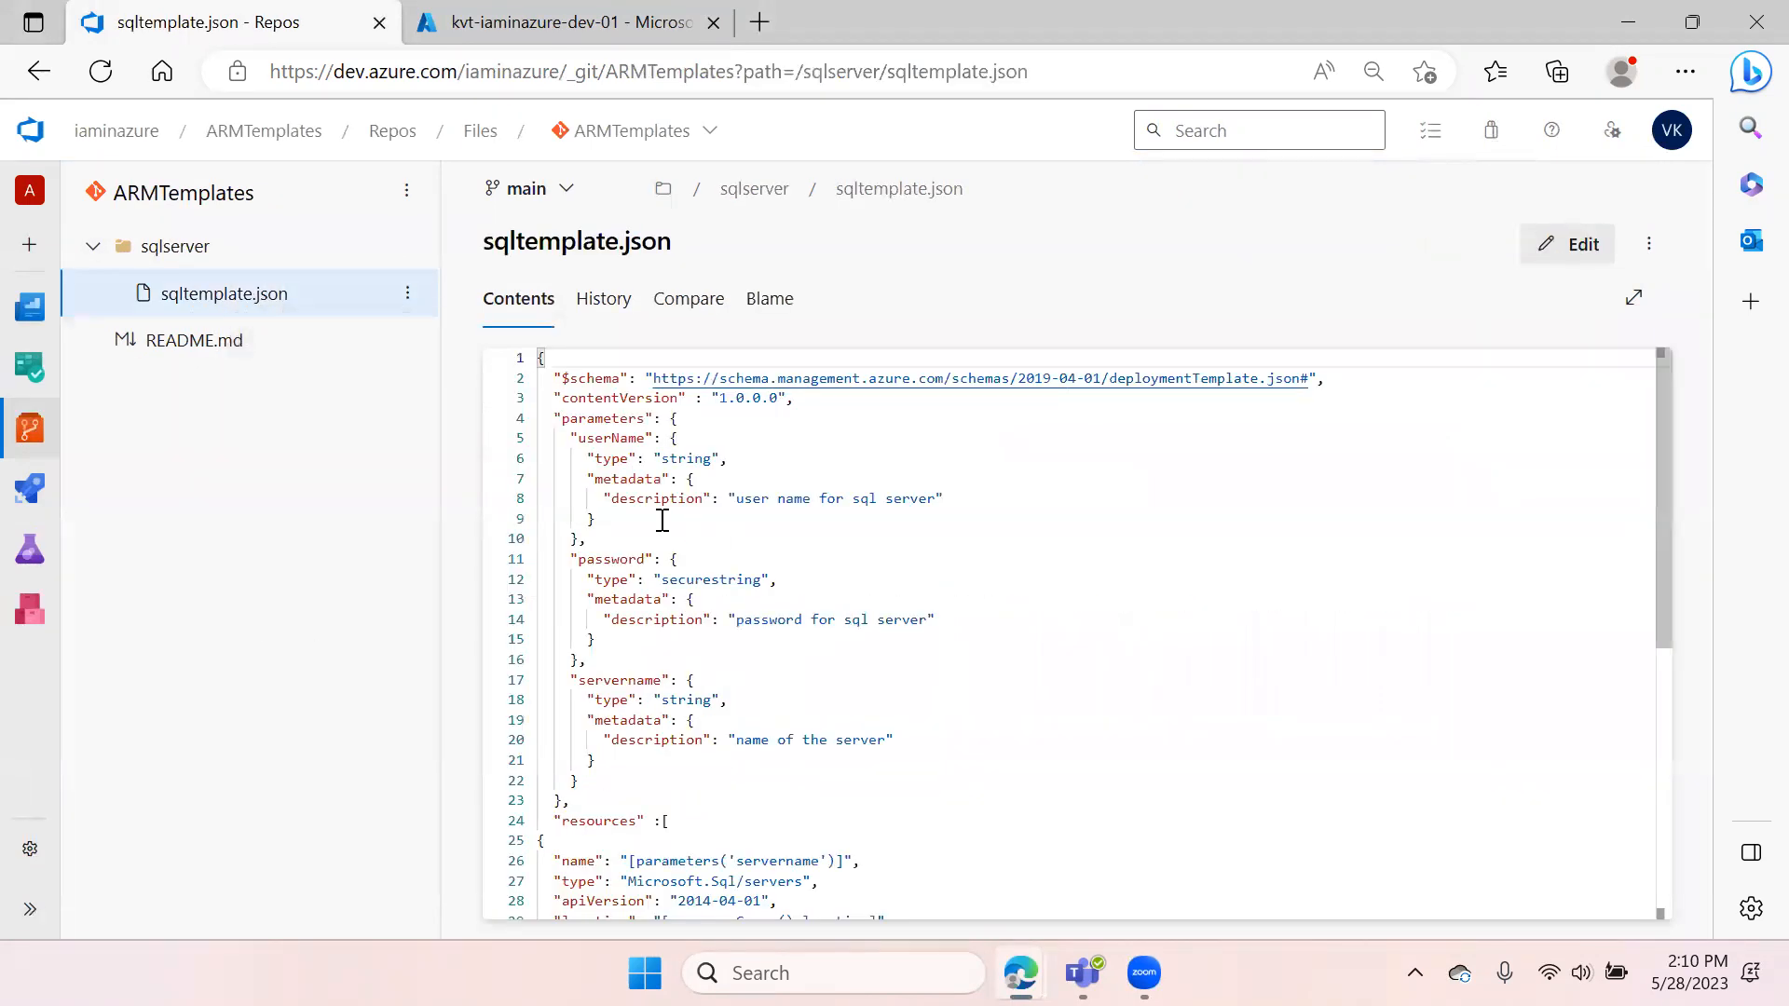
{"action": "left_click", "coordinate": [1010, 536]}
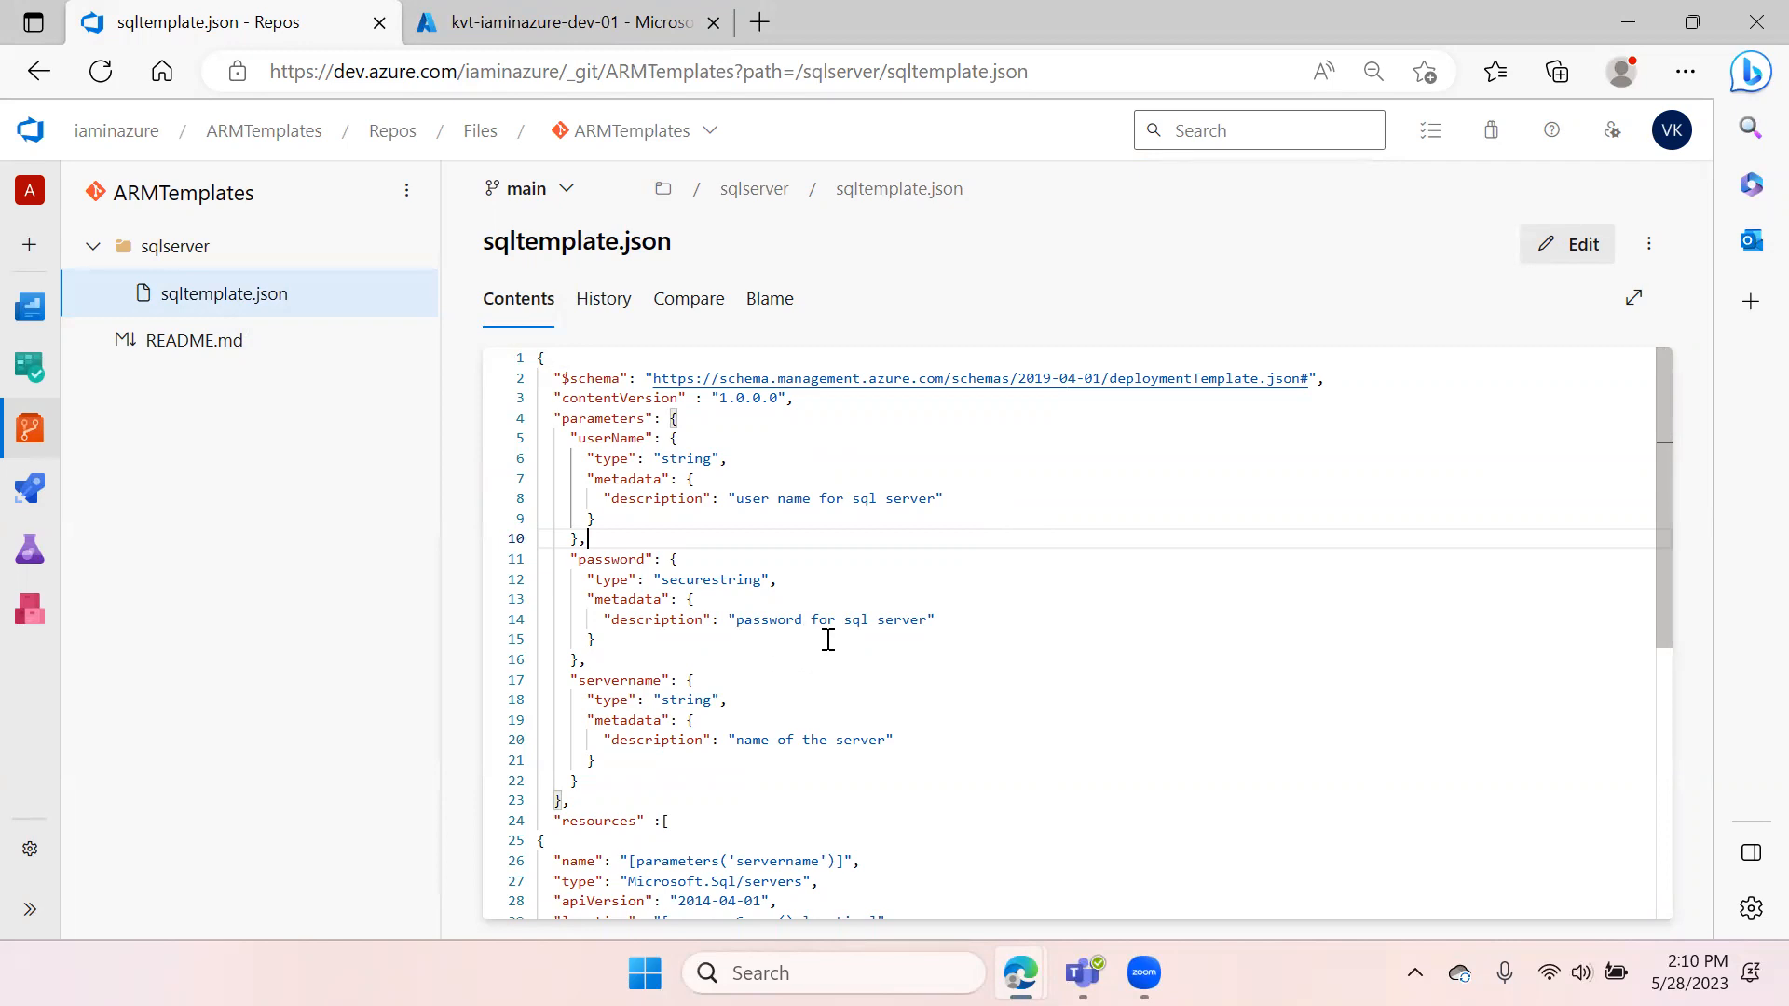
{"action": "scroll", "coordinate": [827, 640], "scroll_direction": "down", "scroll_amount": 3}
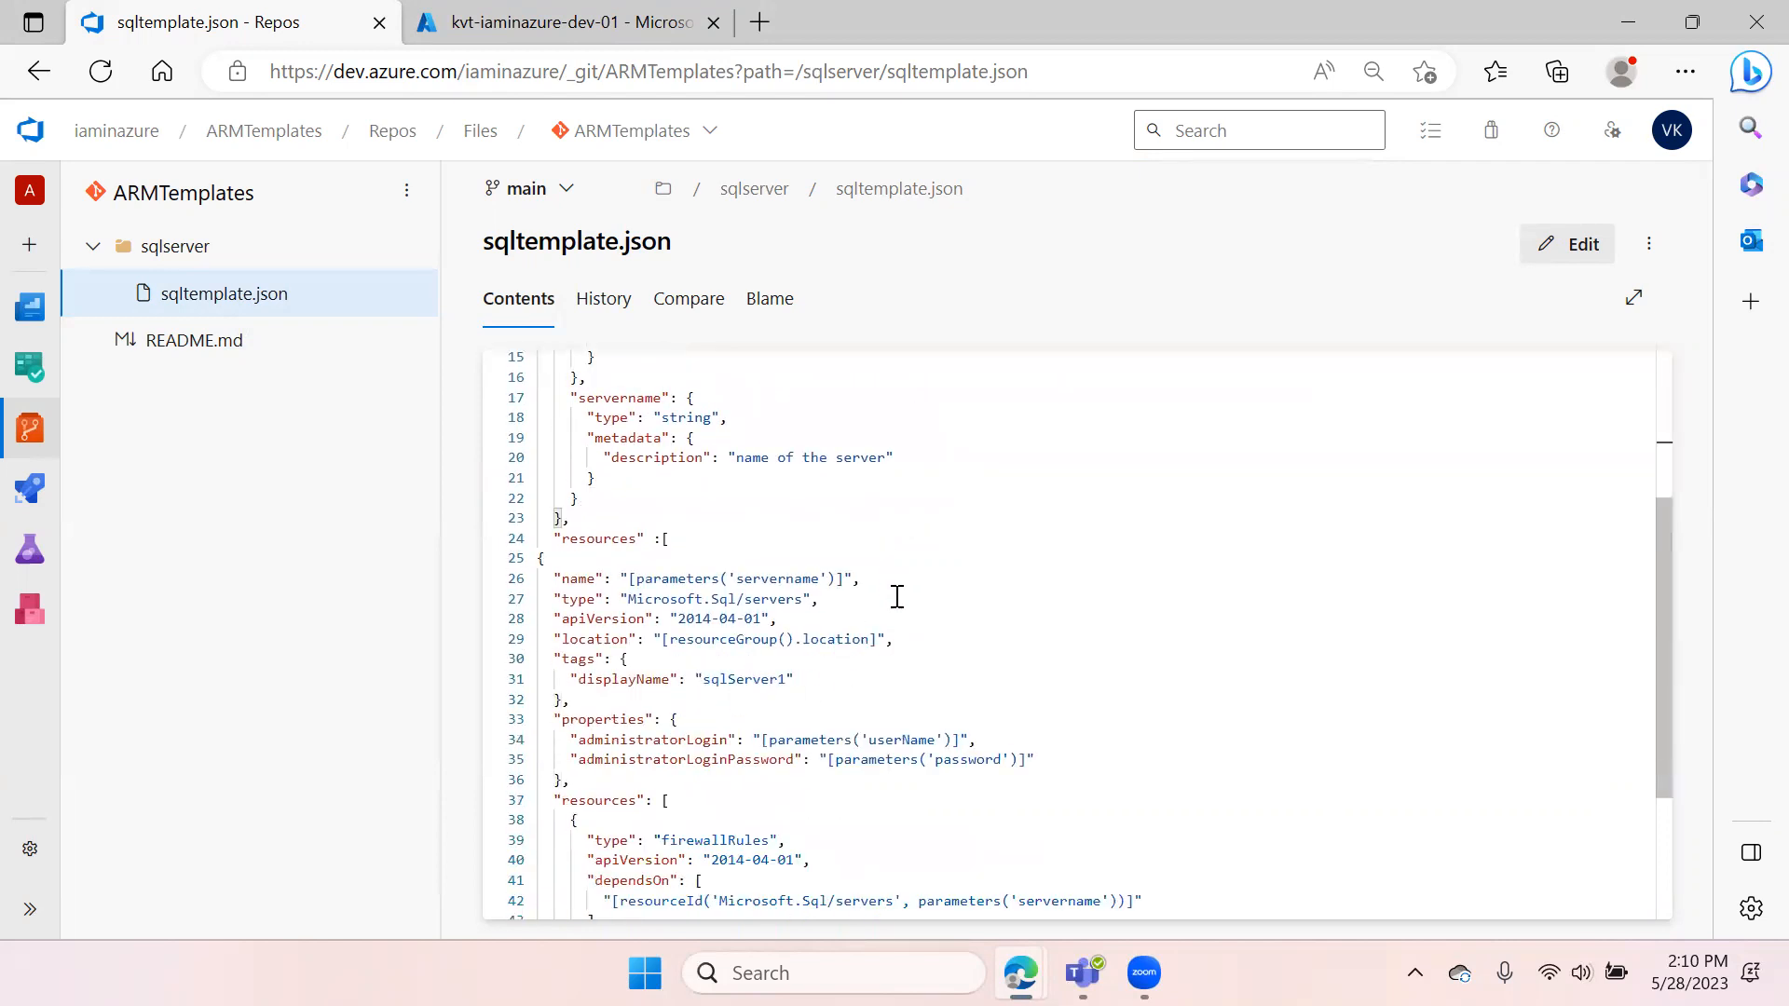
{"action": "scroll", "coordinate": [796, 597], "scroll_direction": "down", "scroll_amount": 3}
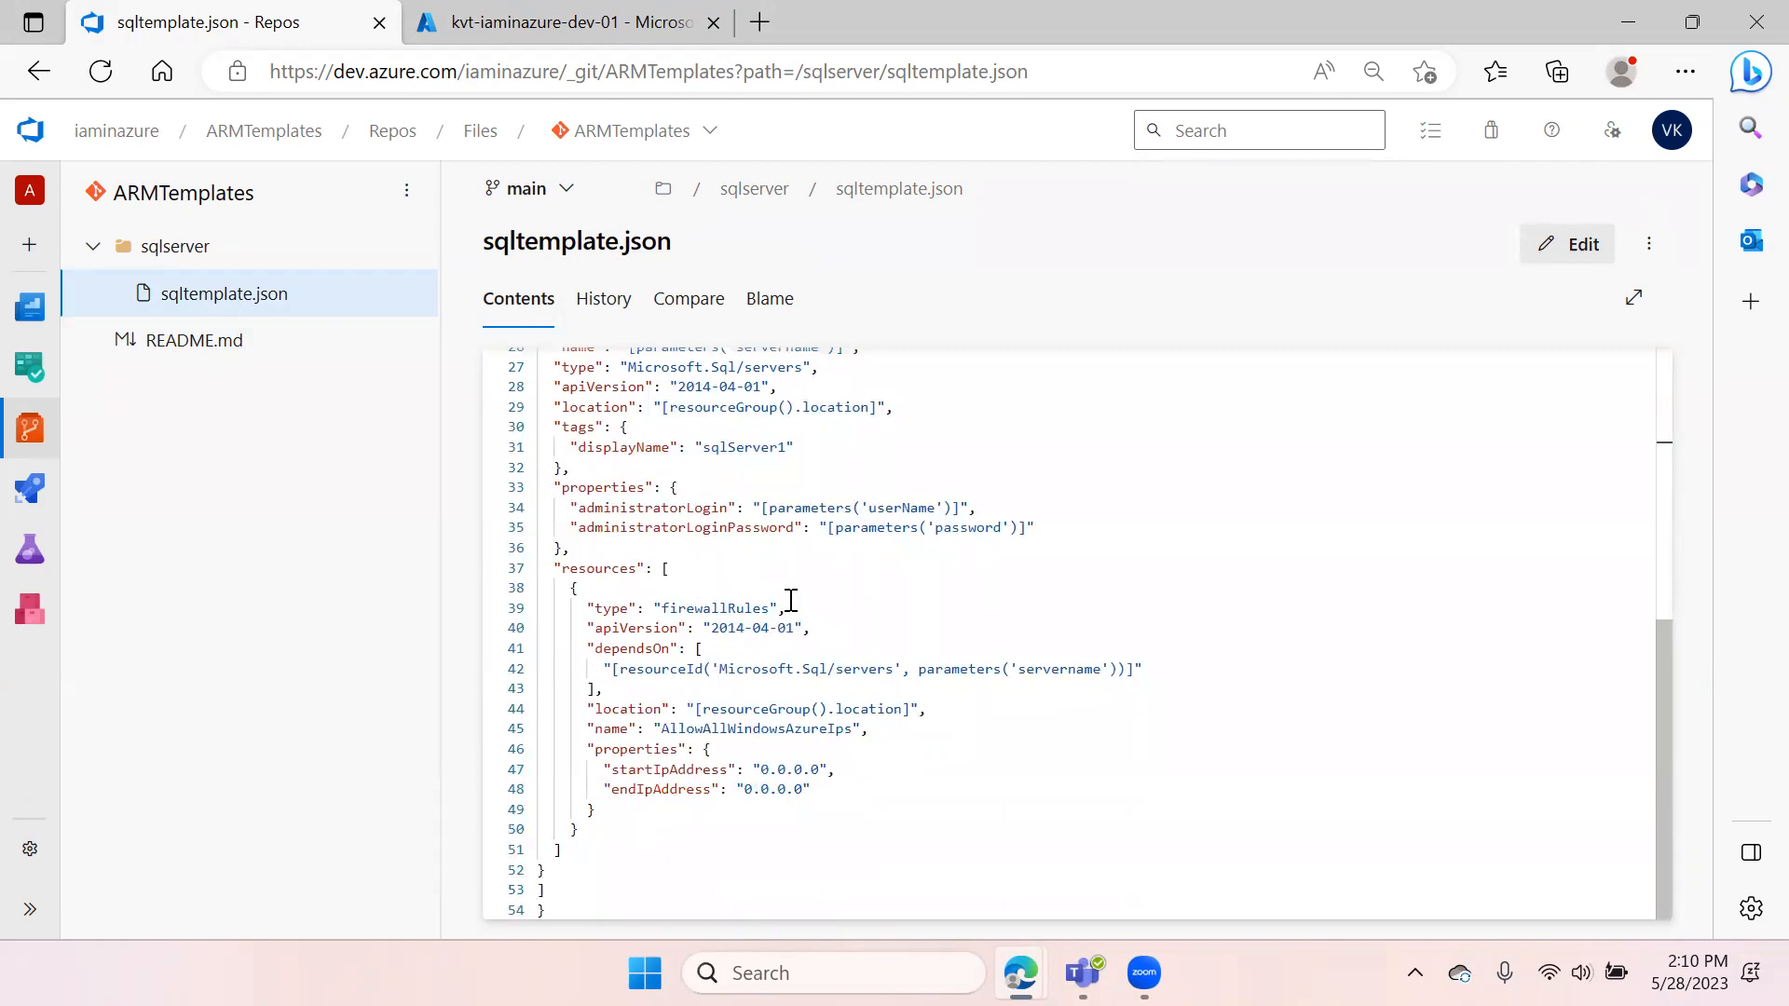
Open the IaminAzure-Armtemplate-CI build pipeline in edit mode to review its tasks
{"action": "mouse_move", "coordinate": [32, 488]}
{"action": "left_click", "coordinate": [164, 531]}
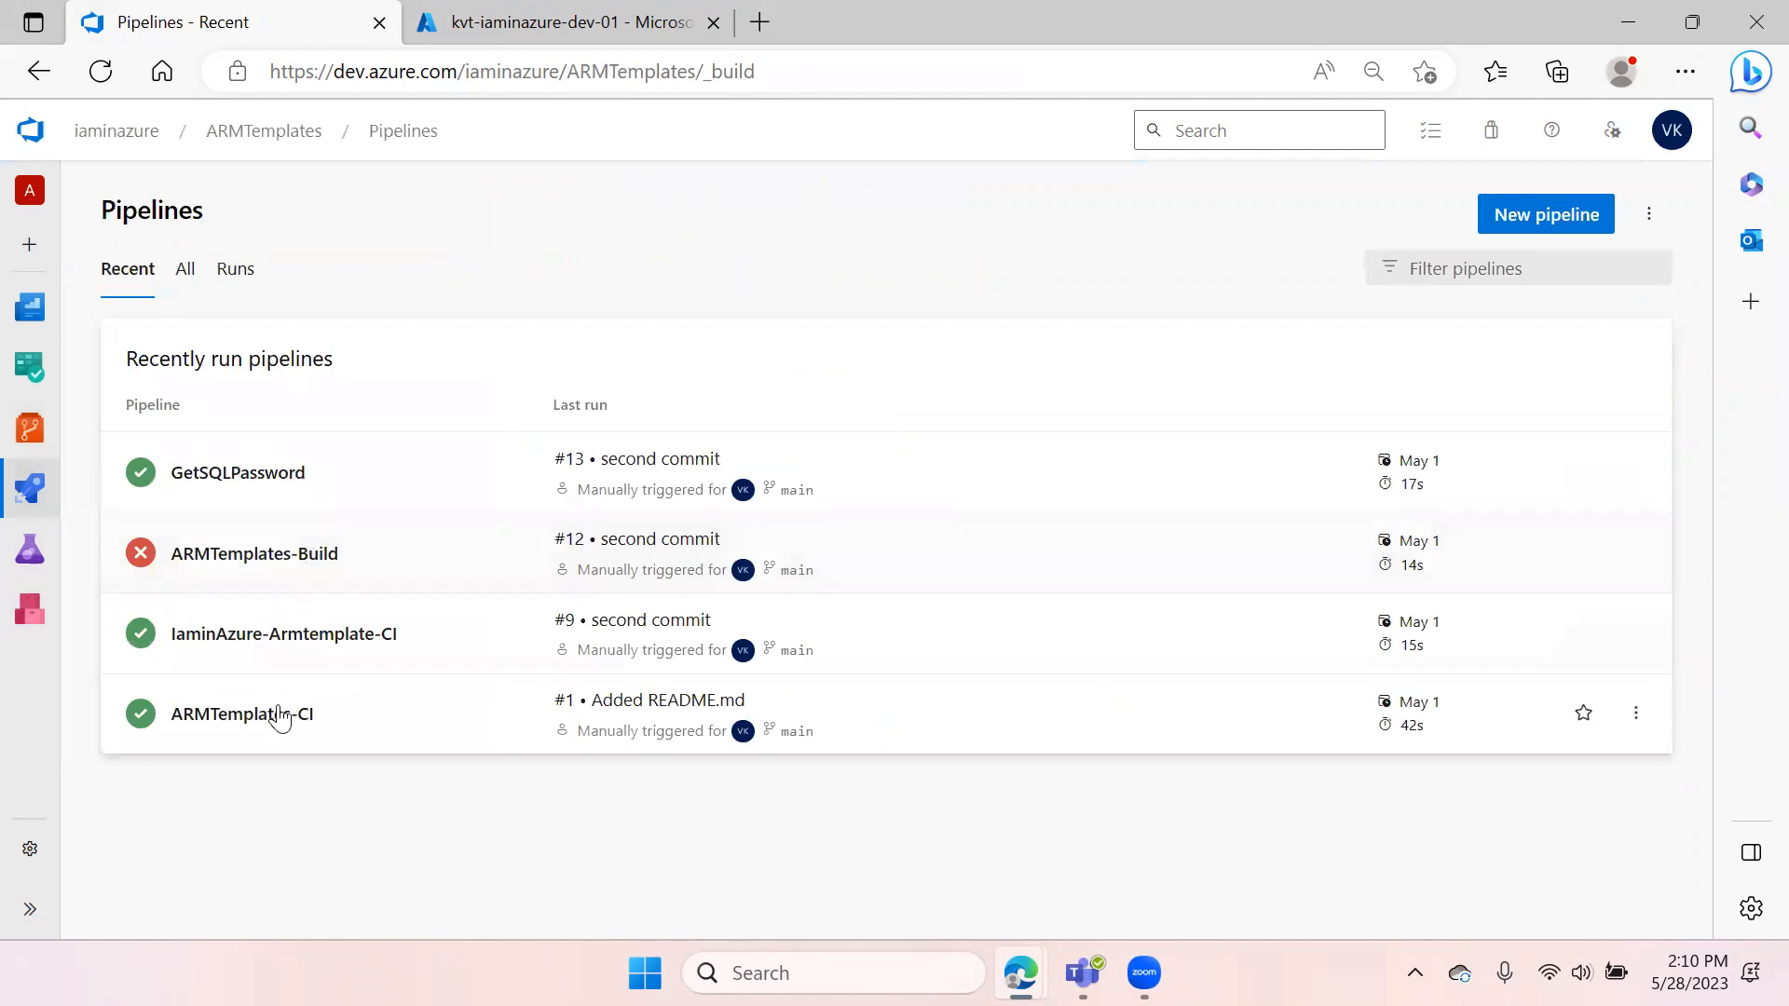
{"action": "left_click", "coordinate": [310, 640]}
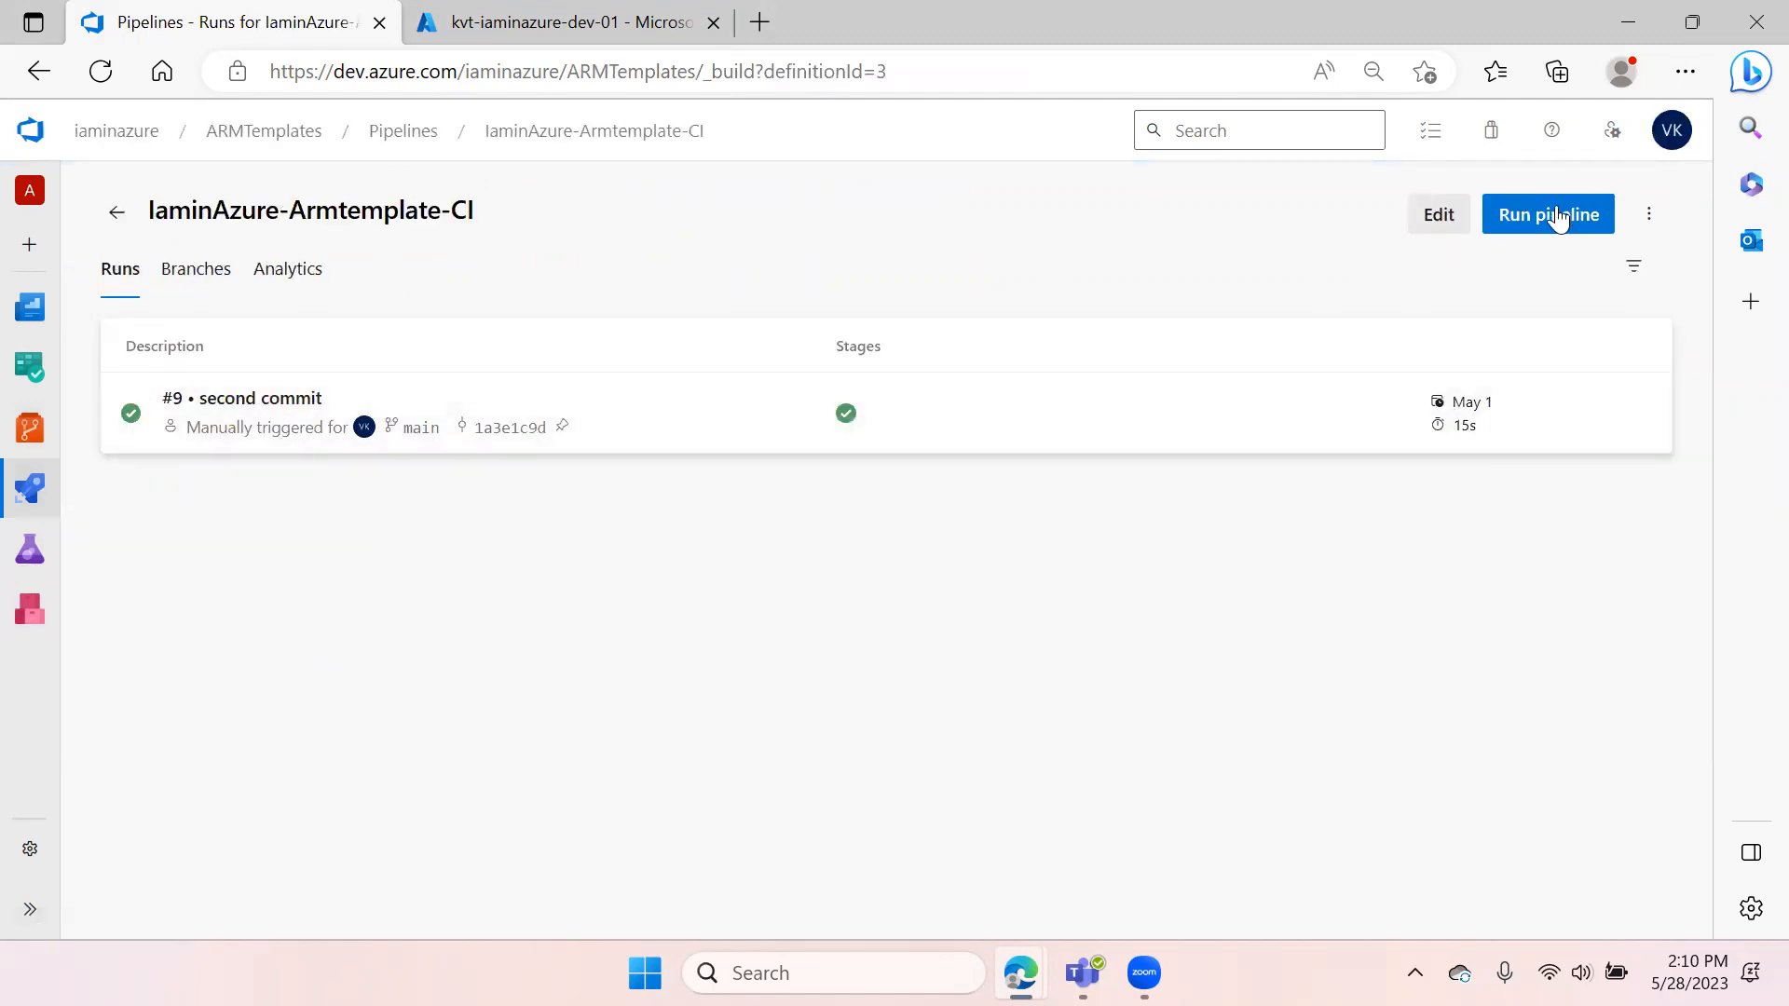
{"action": "left_click", "coordinate": [1439, 215]}
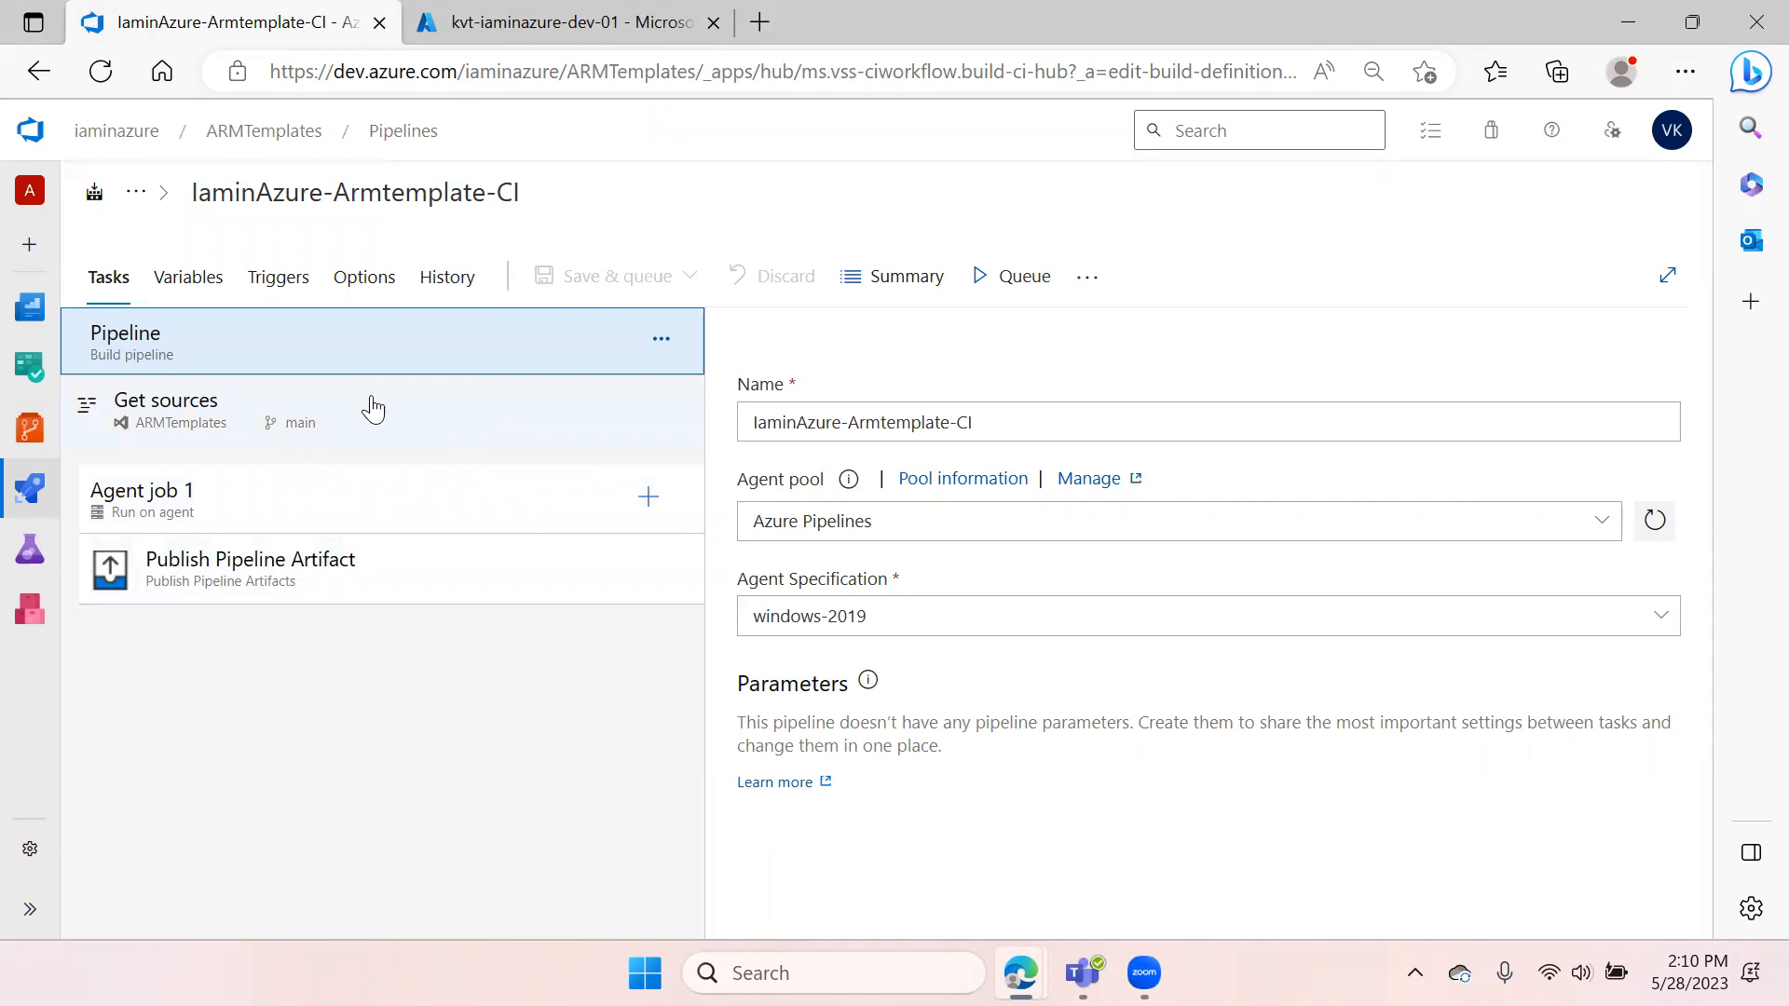
Open the ARM template Release pipeline for editing and inspect the dev stage's ARM Template deployment task
{"action": "mouse_move", "coordinate": [30, 488]}
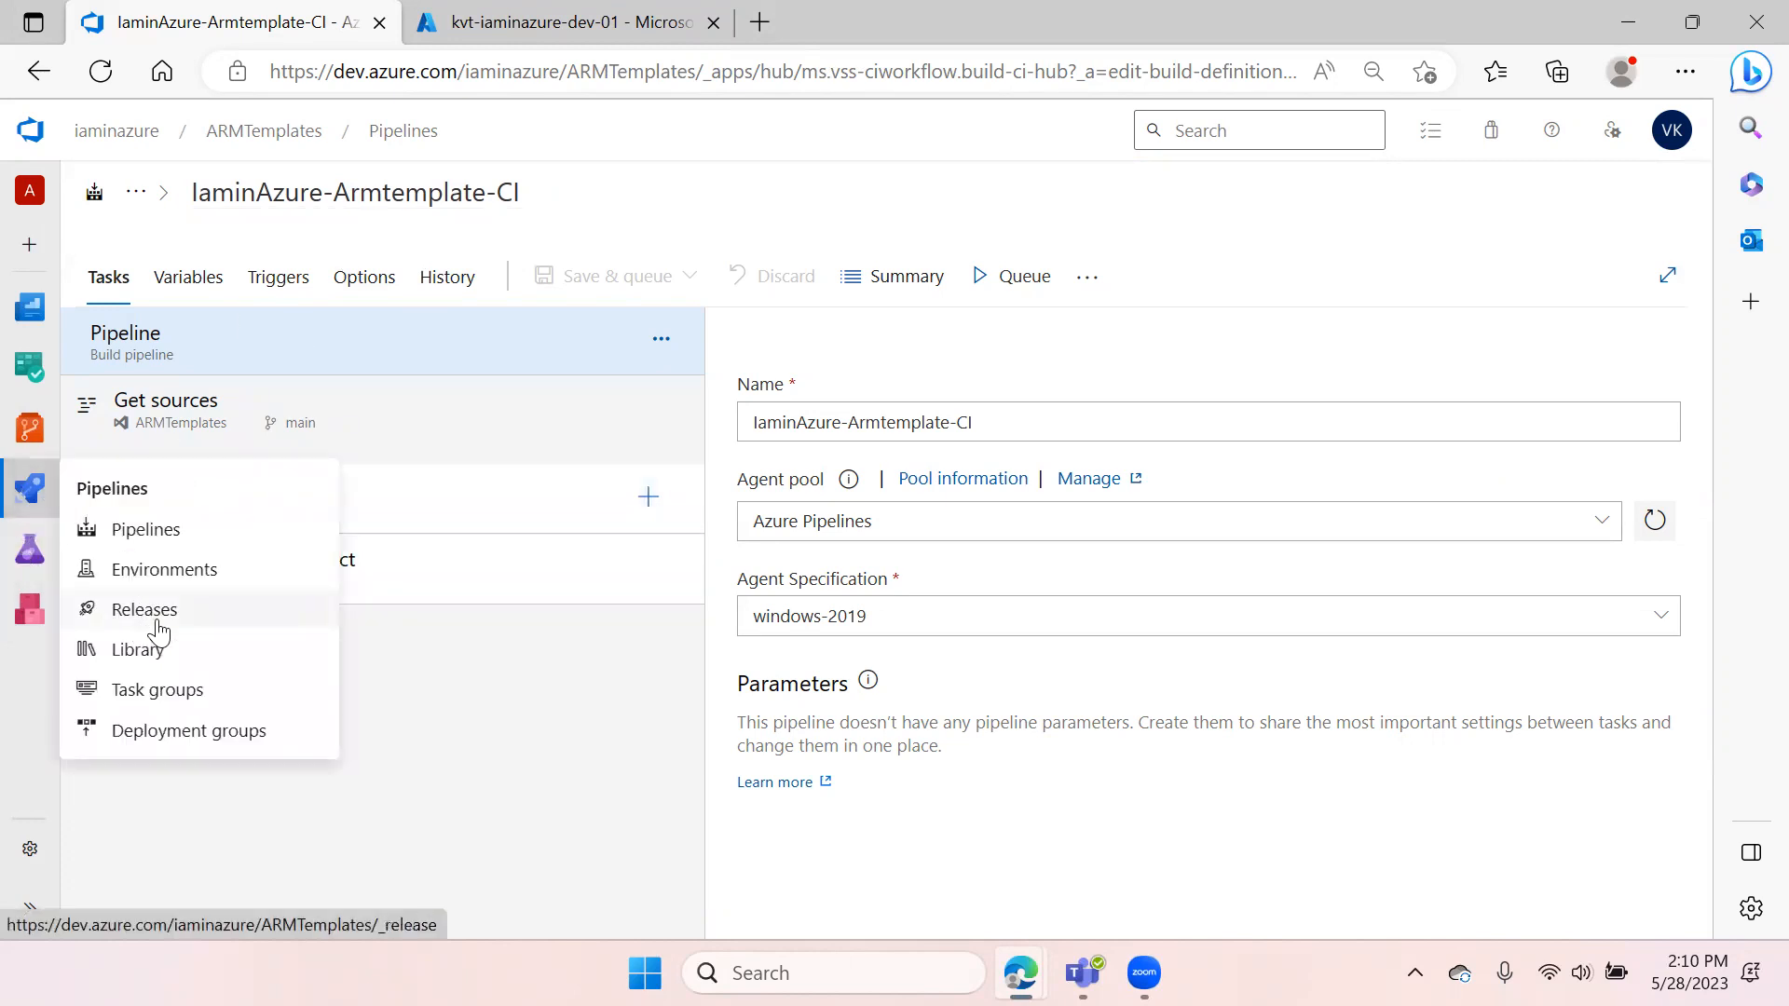
{"action": "left_click", "coordinate": [156, 620]}
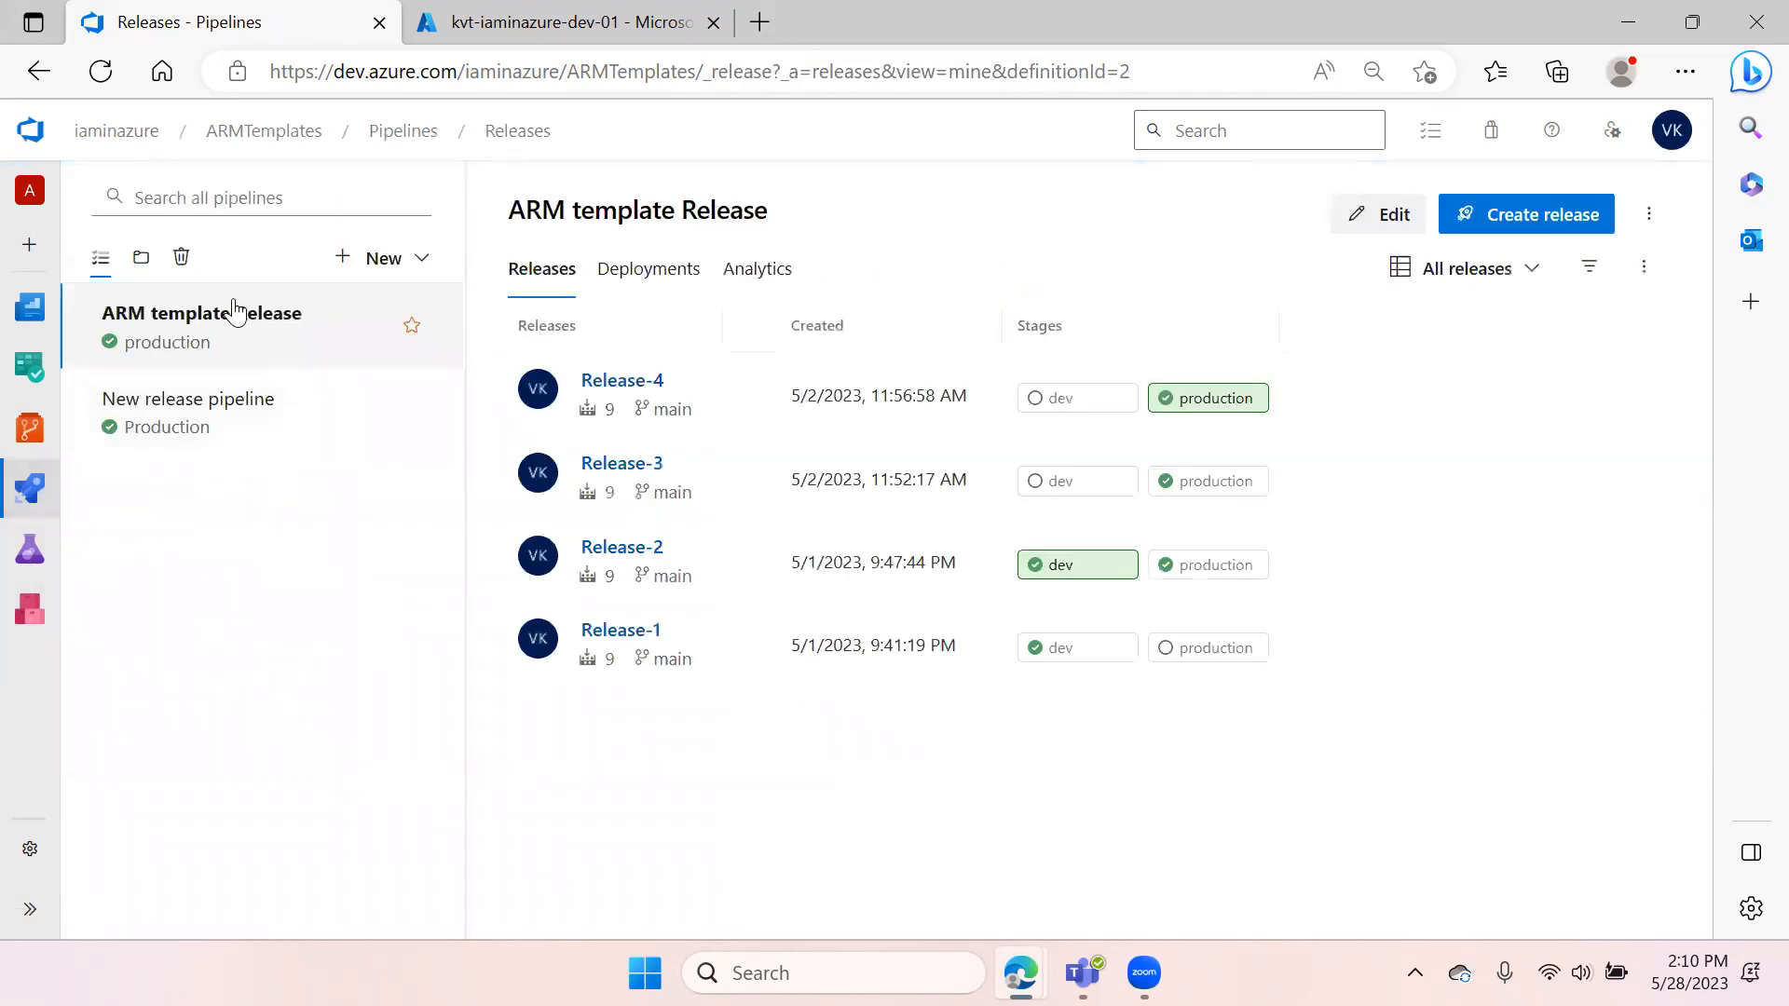
{"action": "left_click", "coordinate": [1361, 217]}
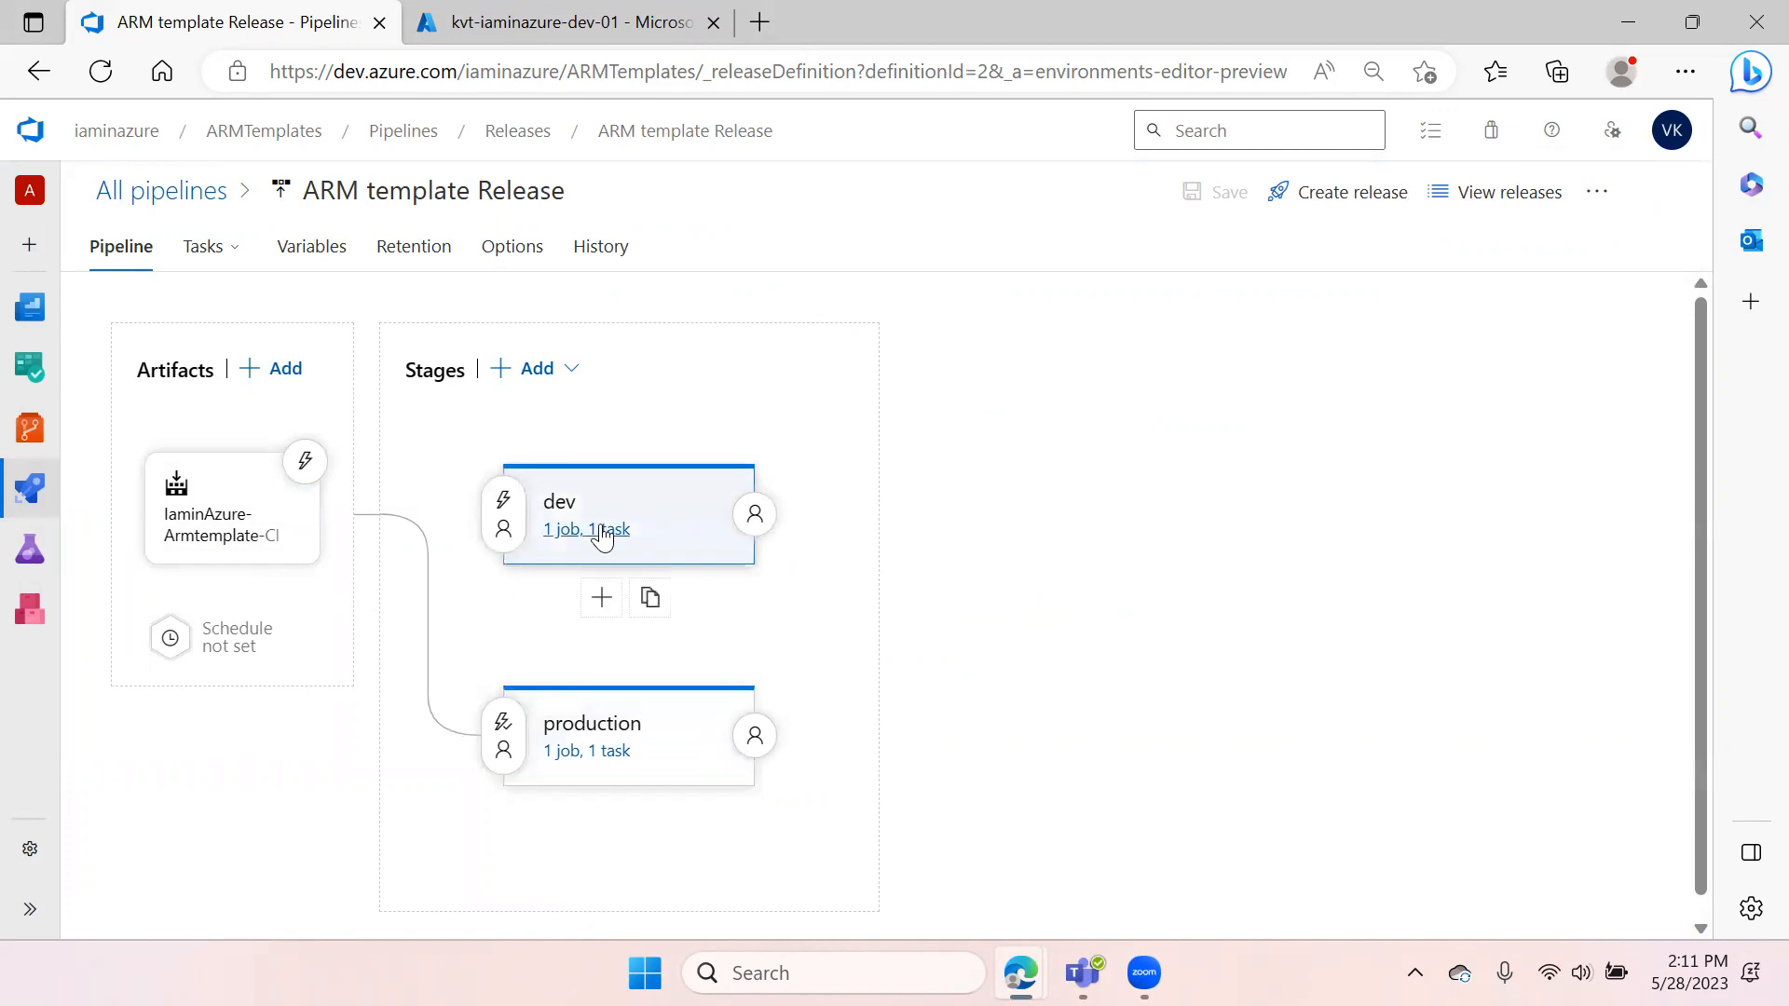
{"action": "left_click", "coordinate": [603, 529]}
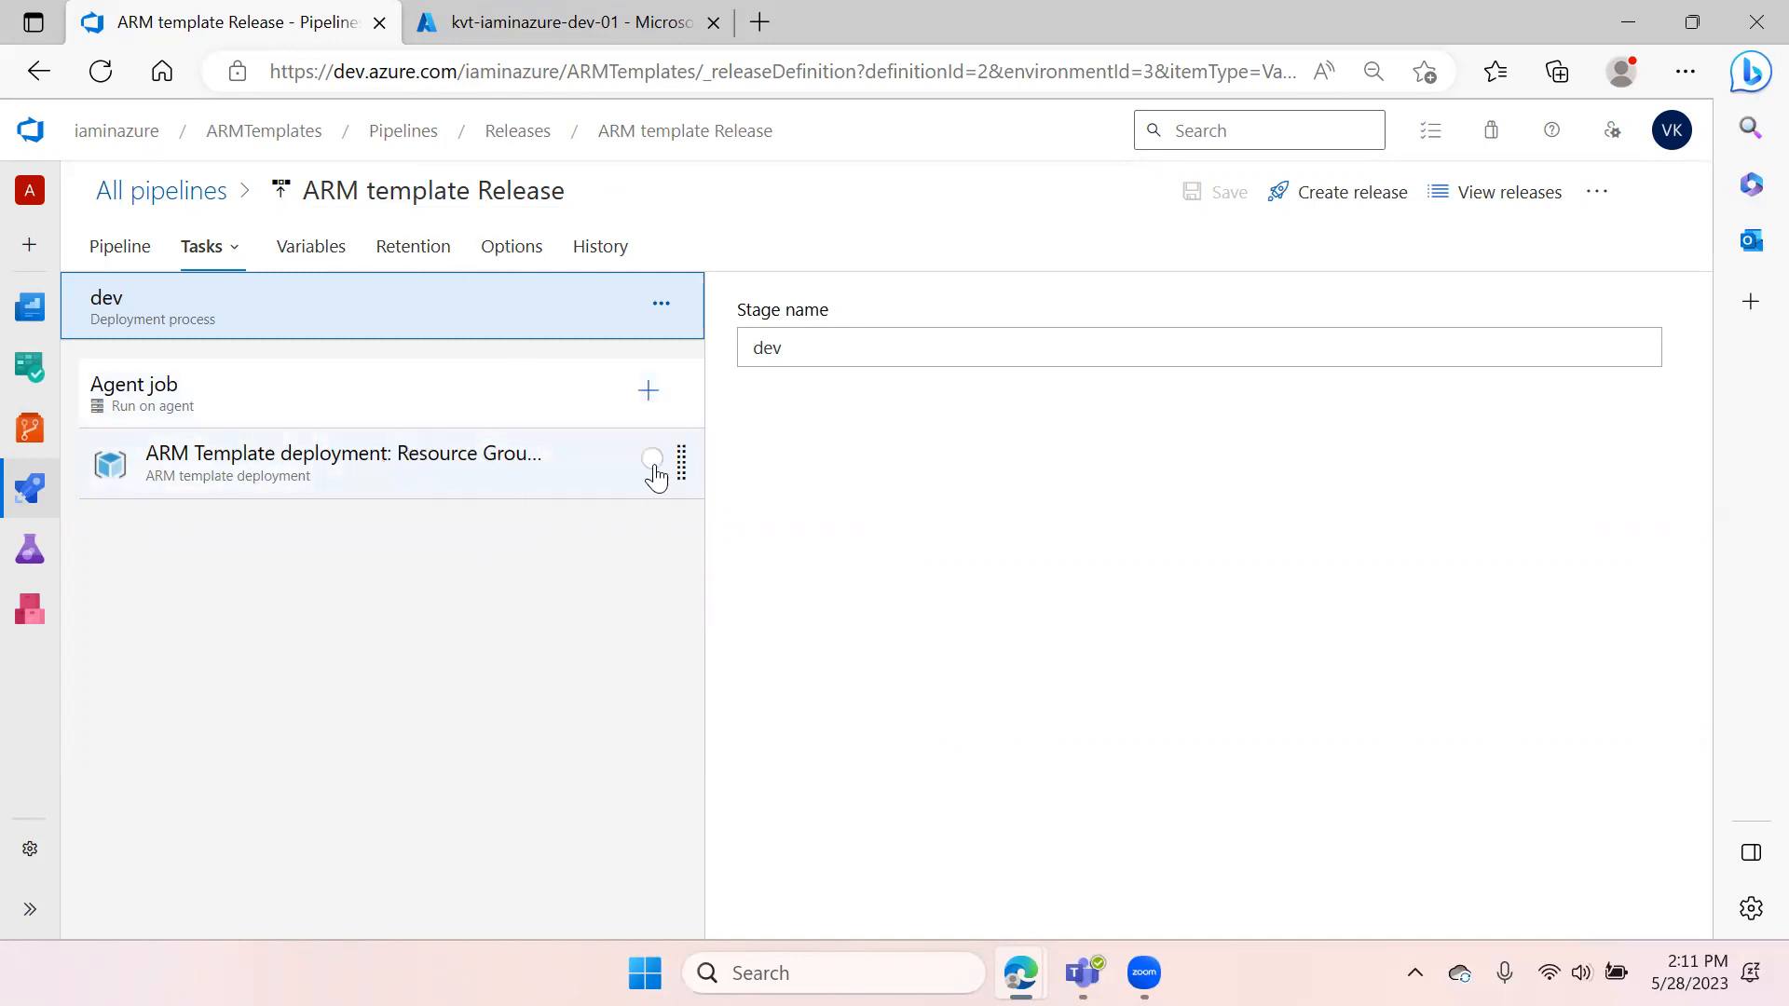
{"action": "left_click", "coordinate": [387, 473]}
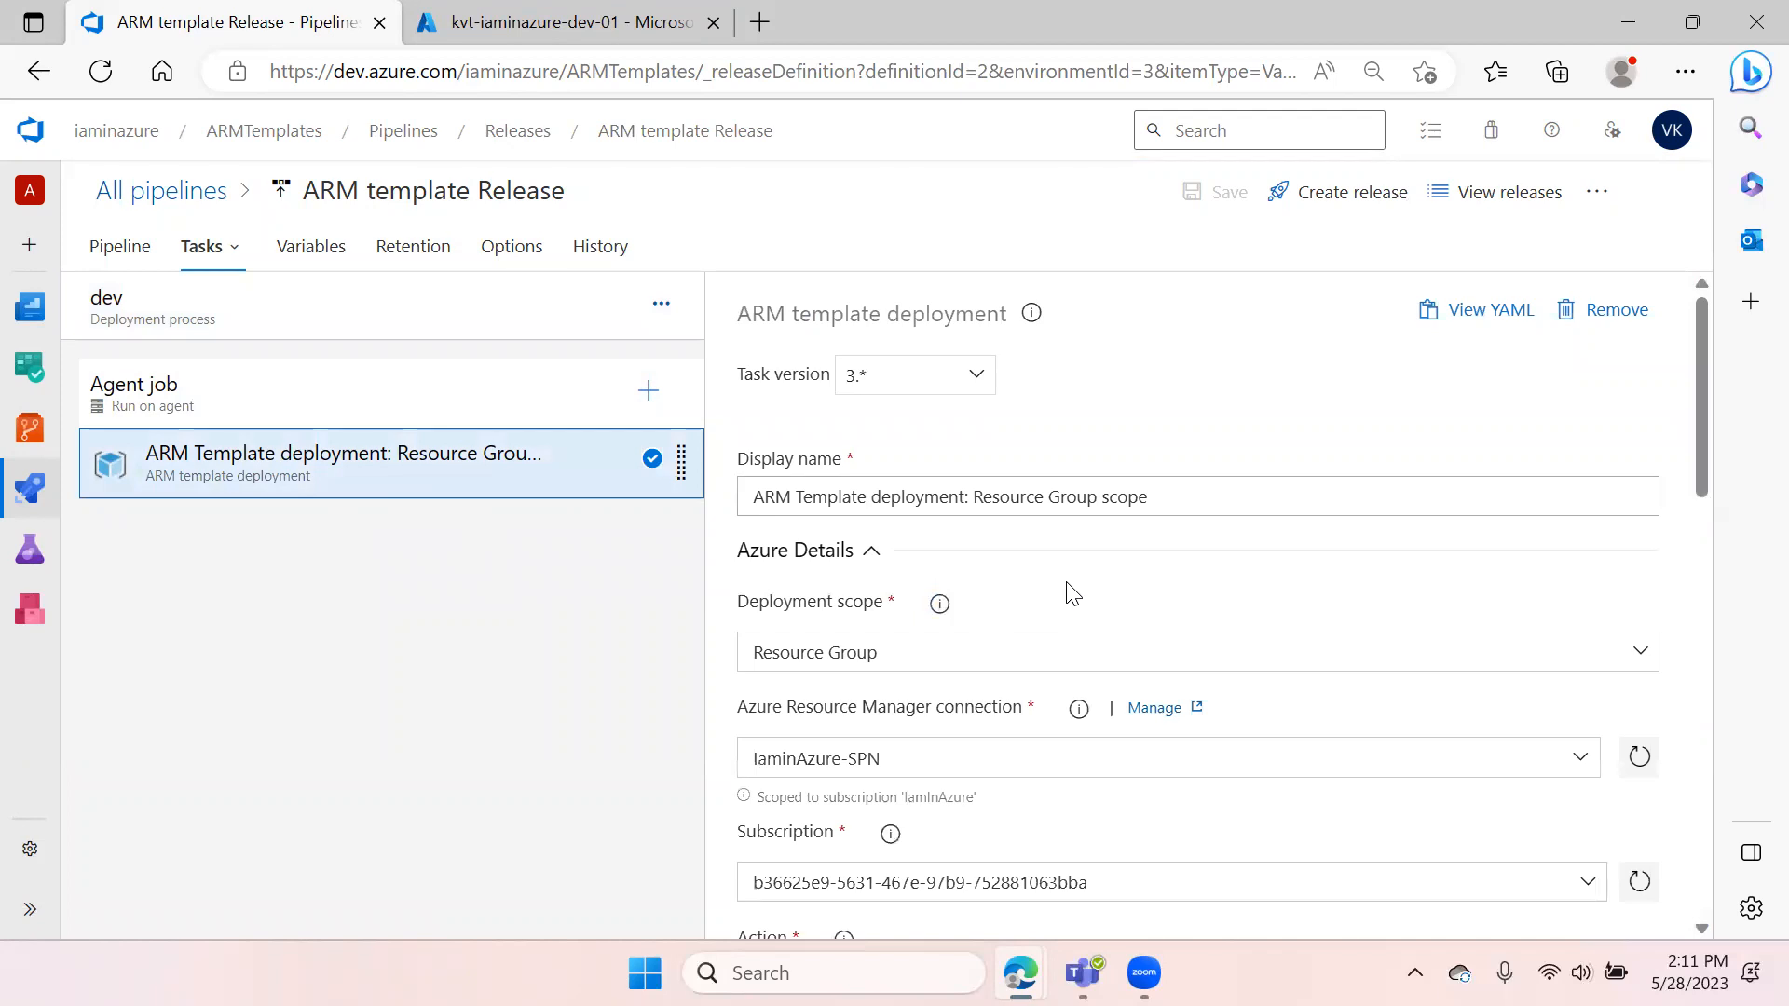
{"action": "scroll", "coordinate": [1069, 593], "scroll_direction": "down", "scroll_amount": 2}
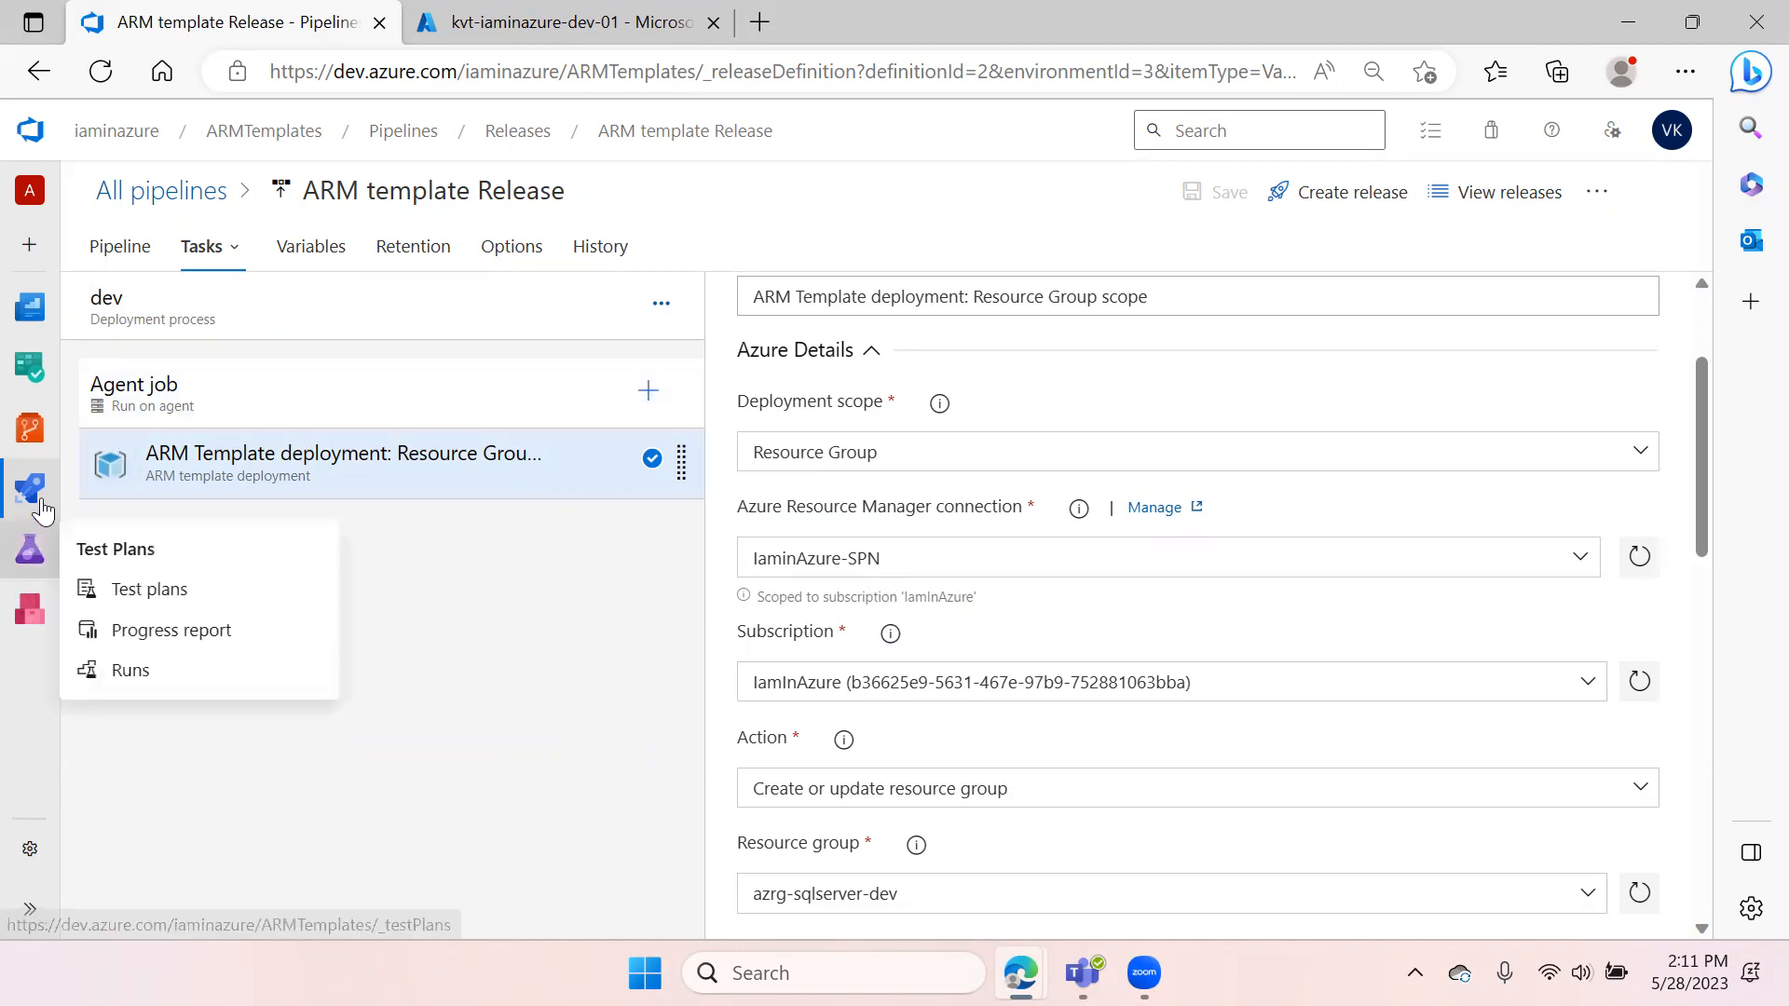
Unlink the kvt-iaminazure-dev-01 variable group from the release pipeline's variable groups
{"action": "left_click", "coordinate": [320, 252]}
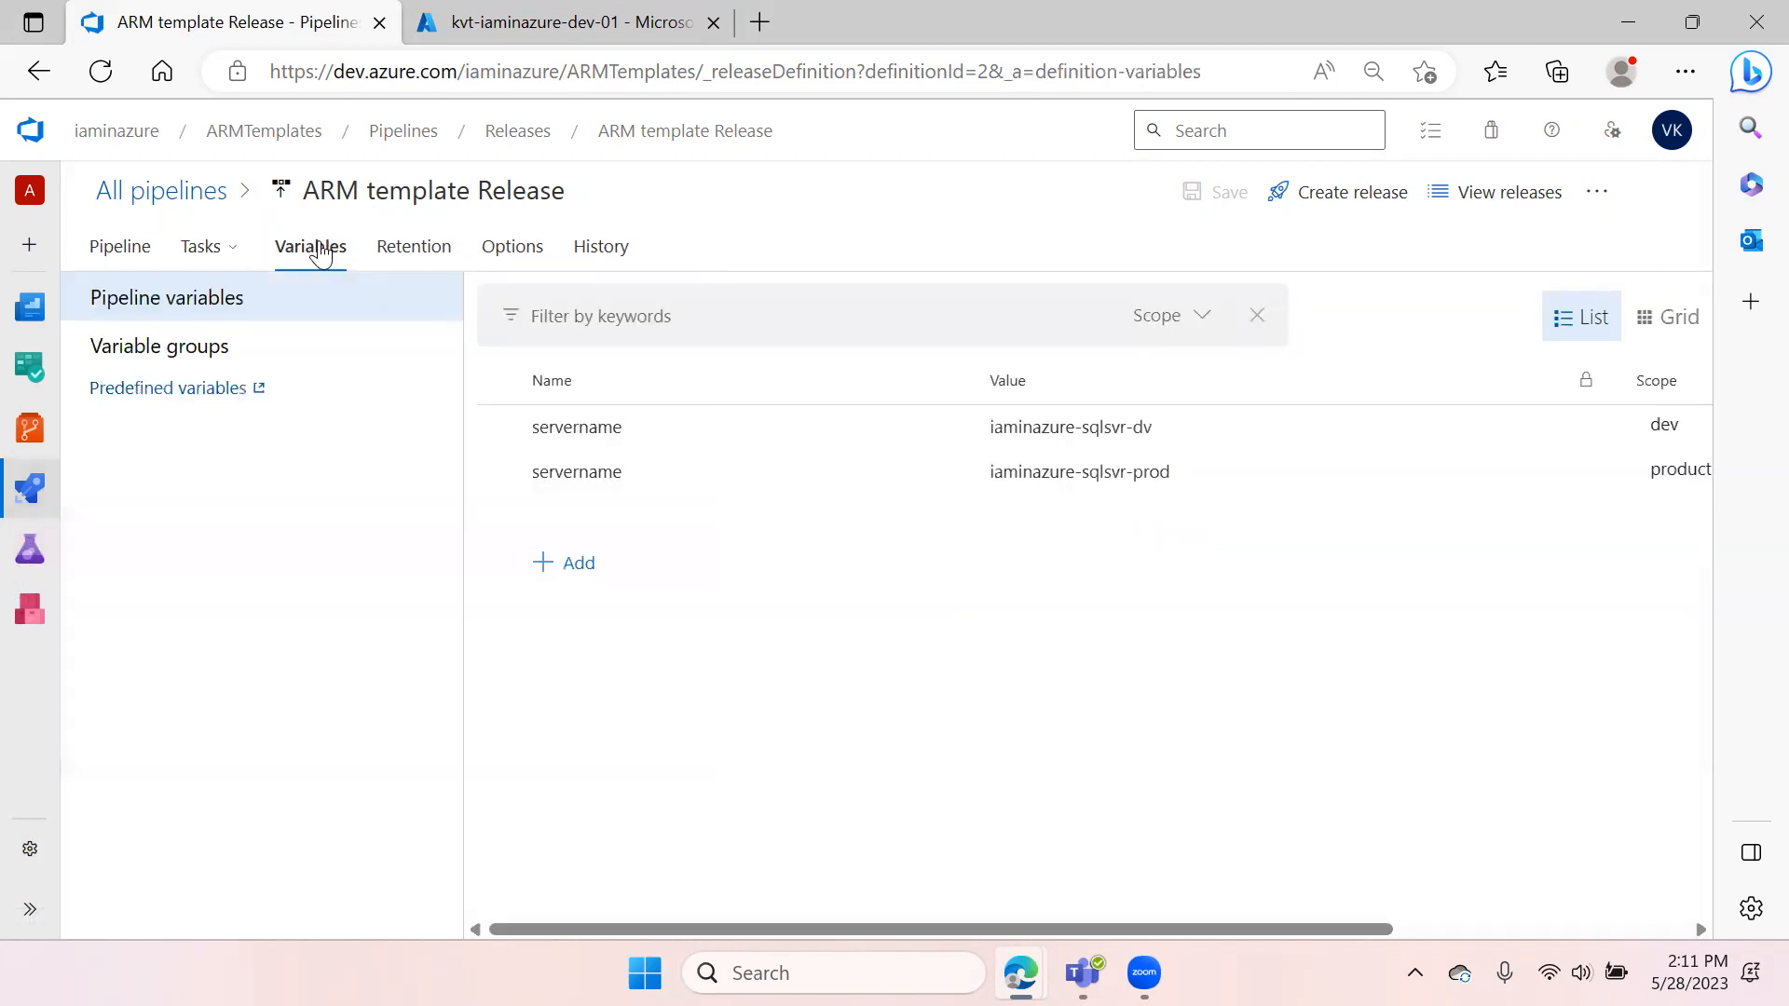
{"action": "left_click", "coordinate": [215, 351]}
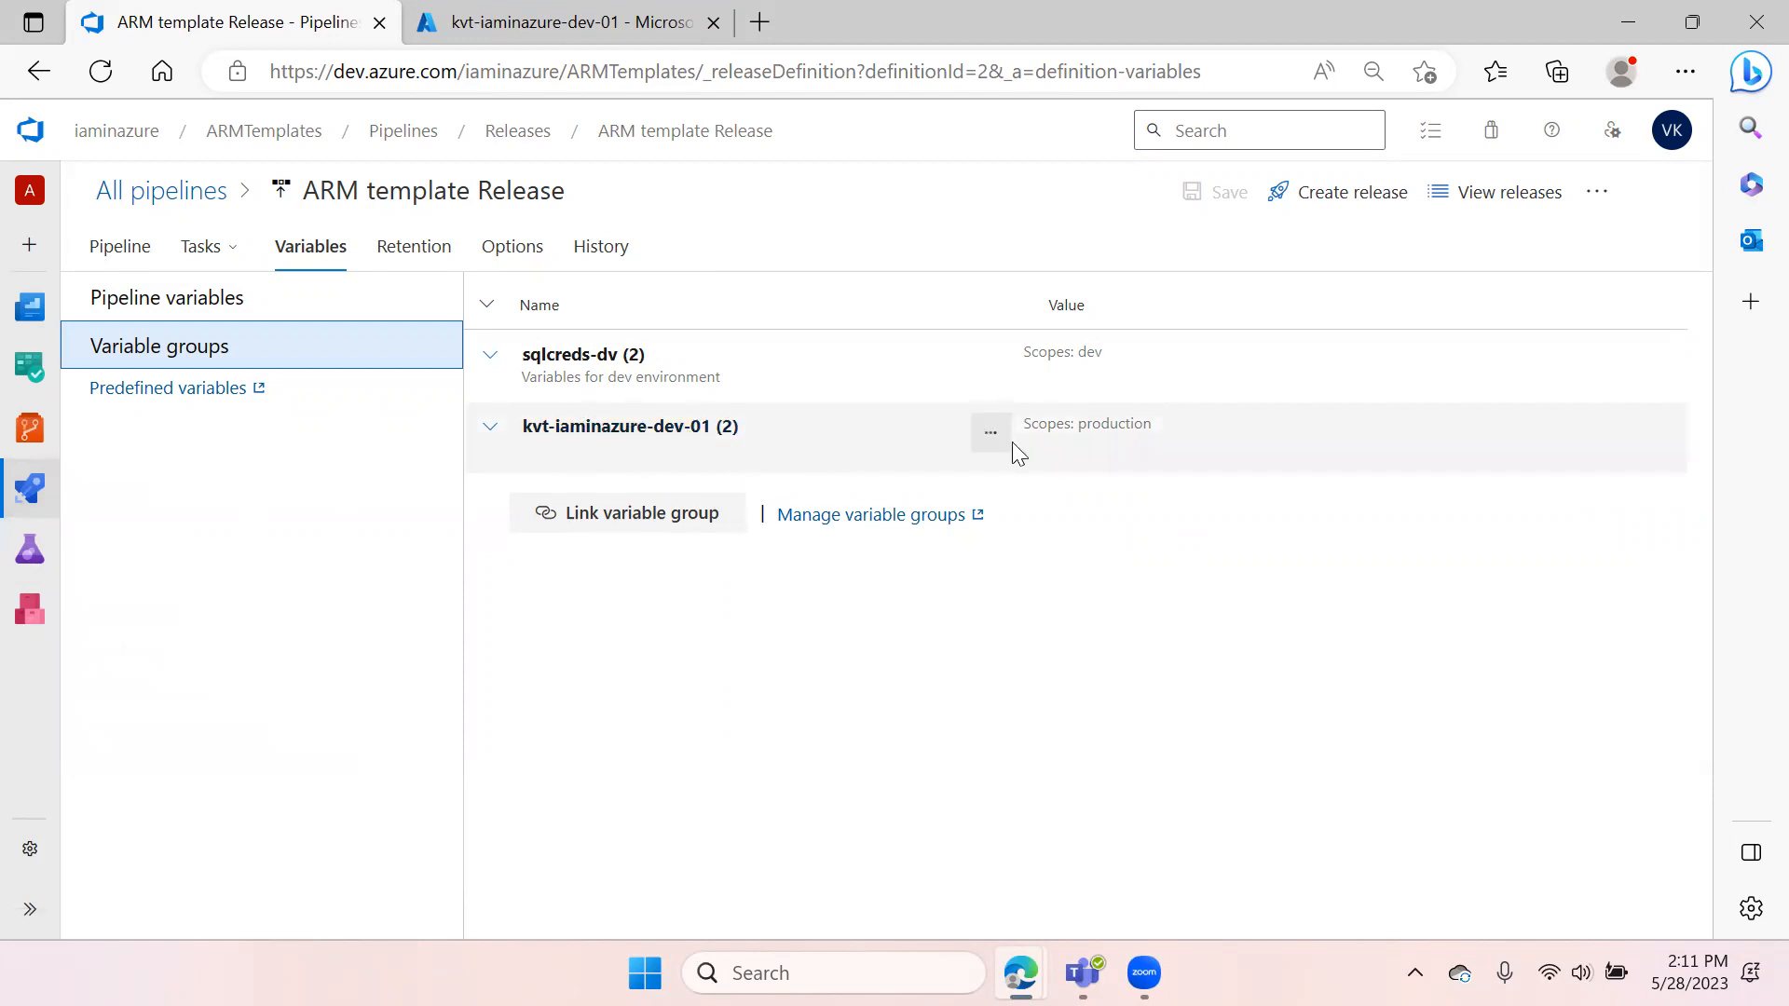
{"action": "left_click", "coordinate": [992, 433]}
{"action": "left_click", "coordinate": [881, 546]}
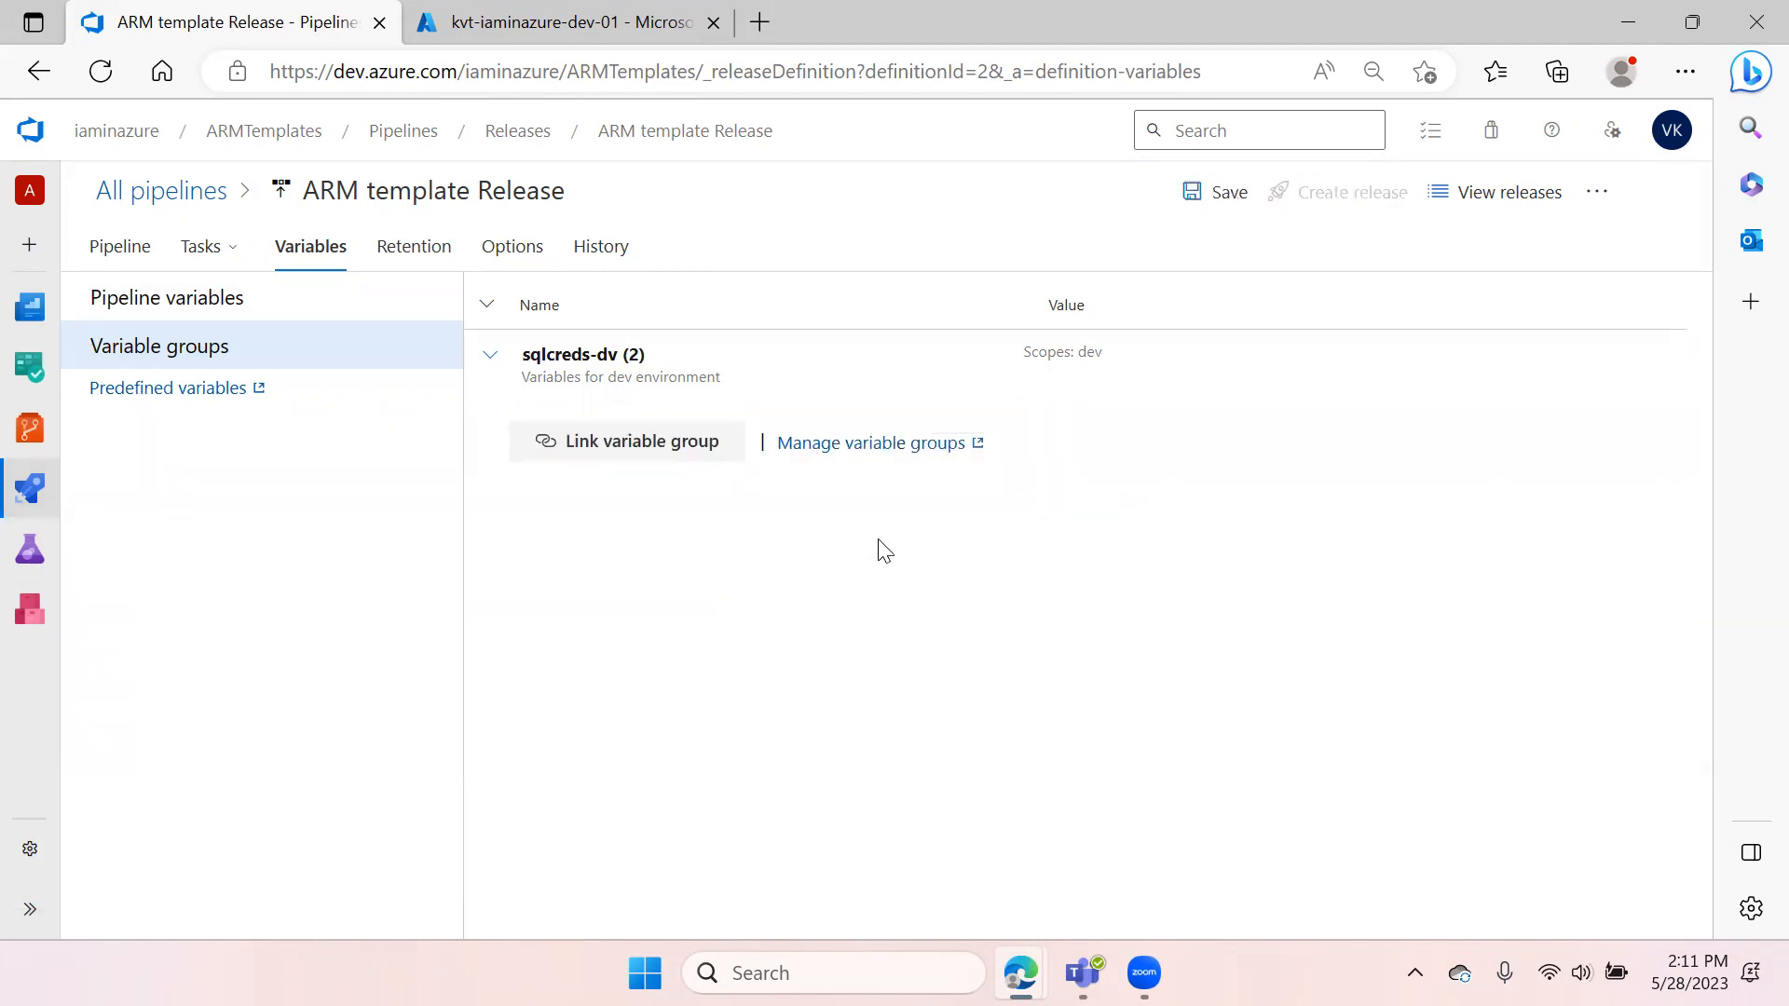
{"action": "mouse_move", "coordinate": [30, 487]}
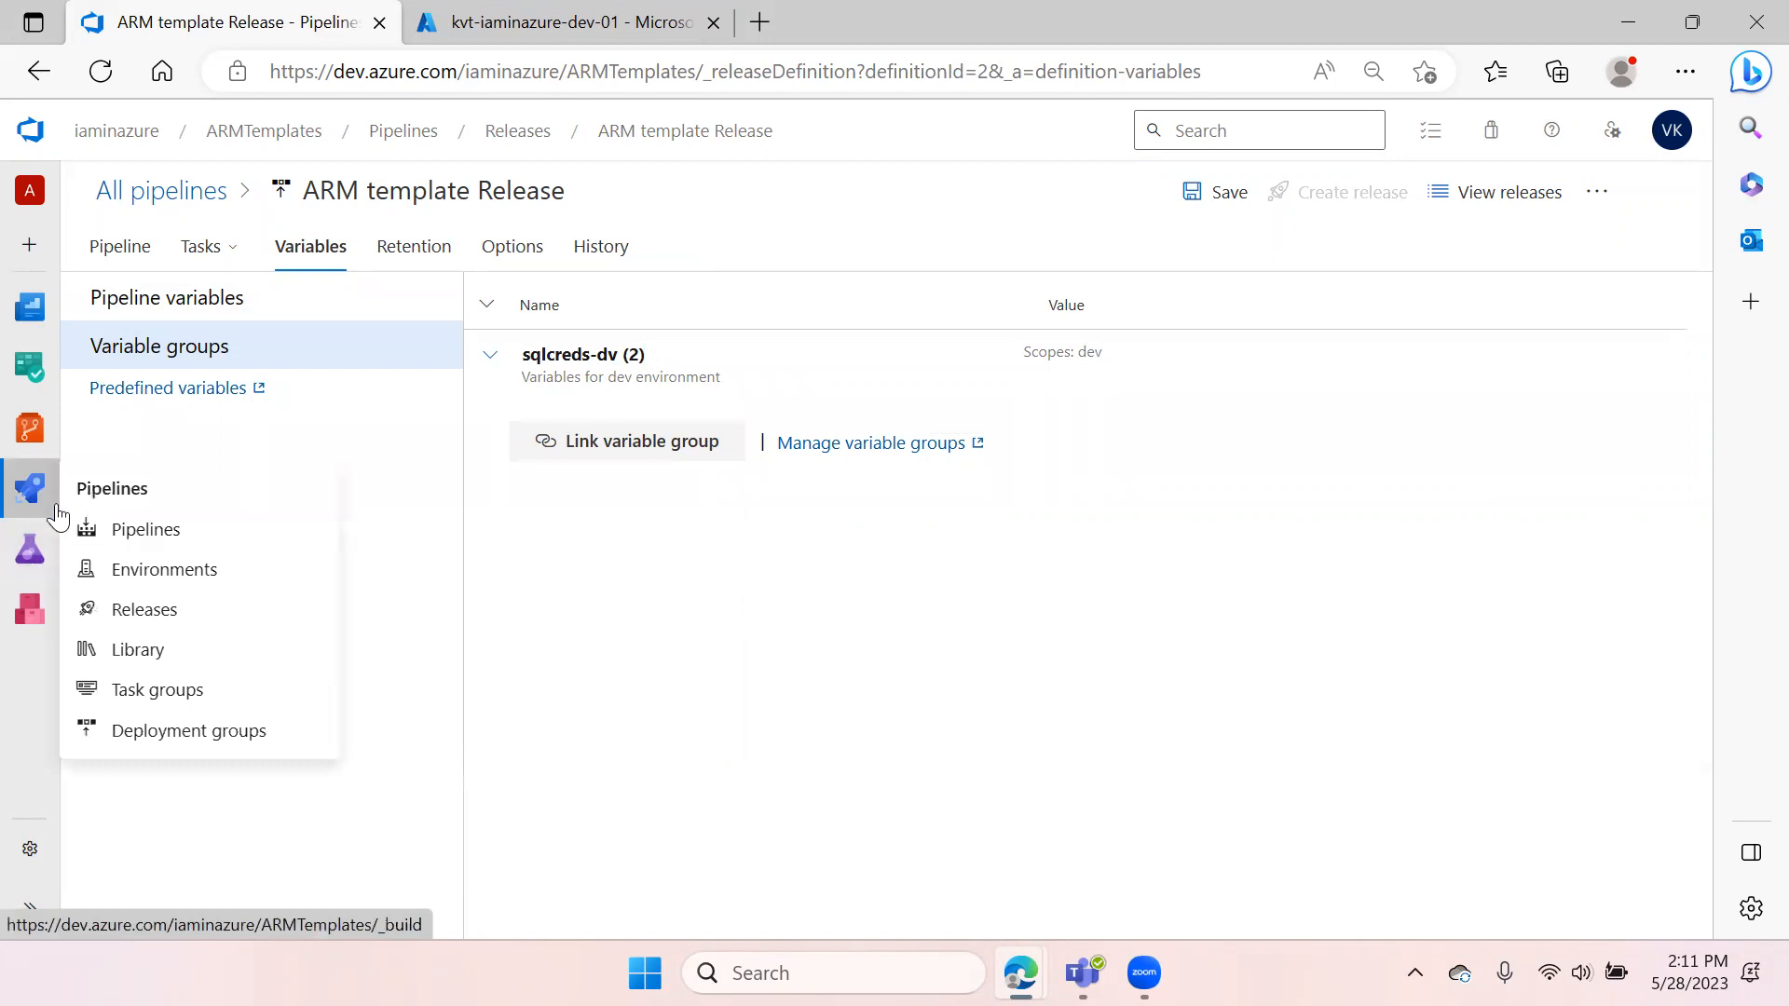
{"action": "left_click", "coordinate": [140, 651]}
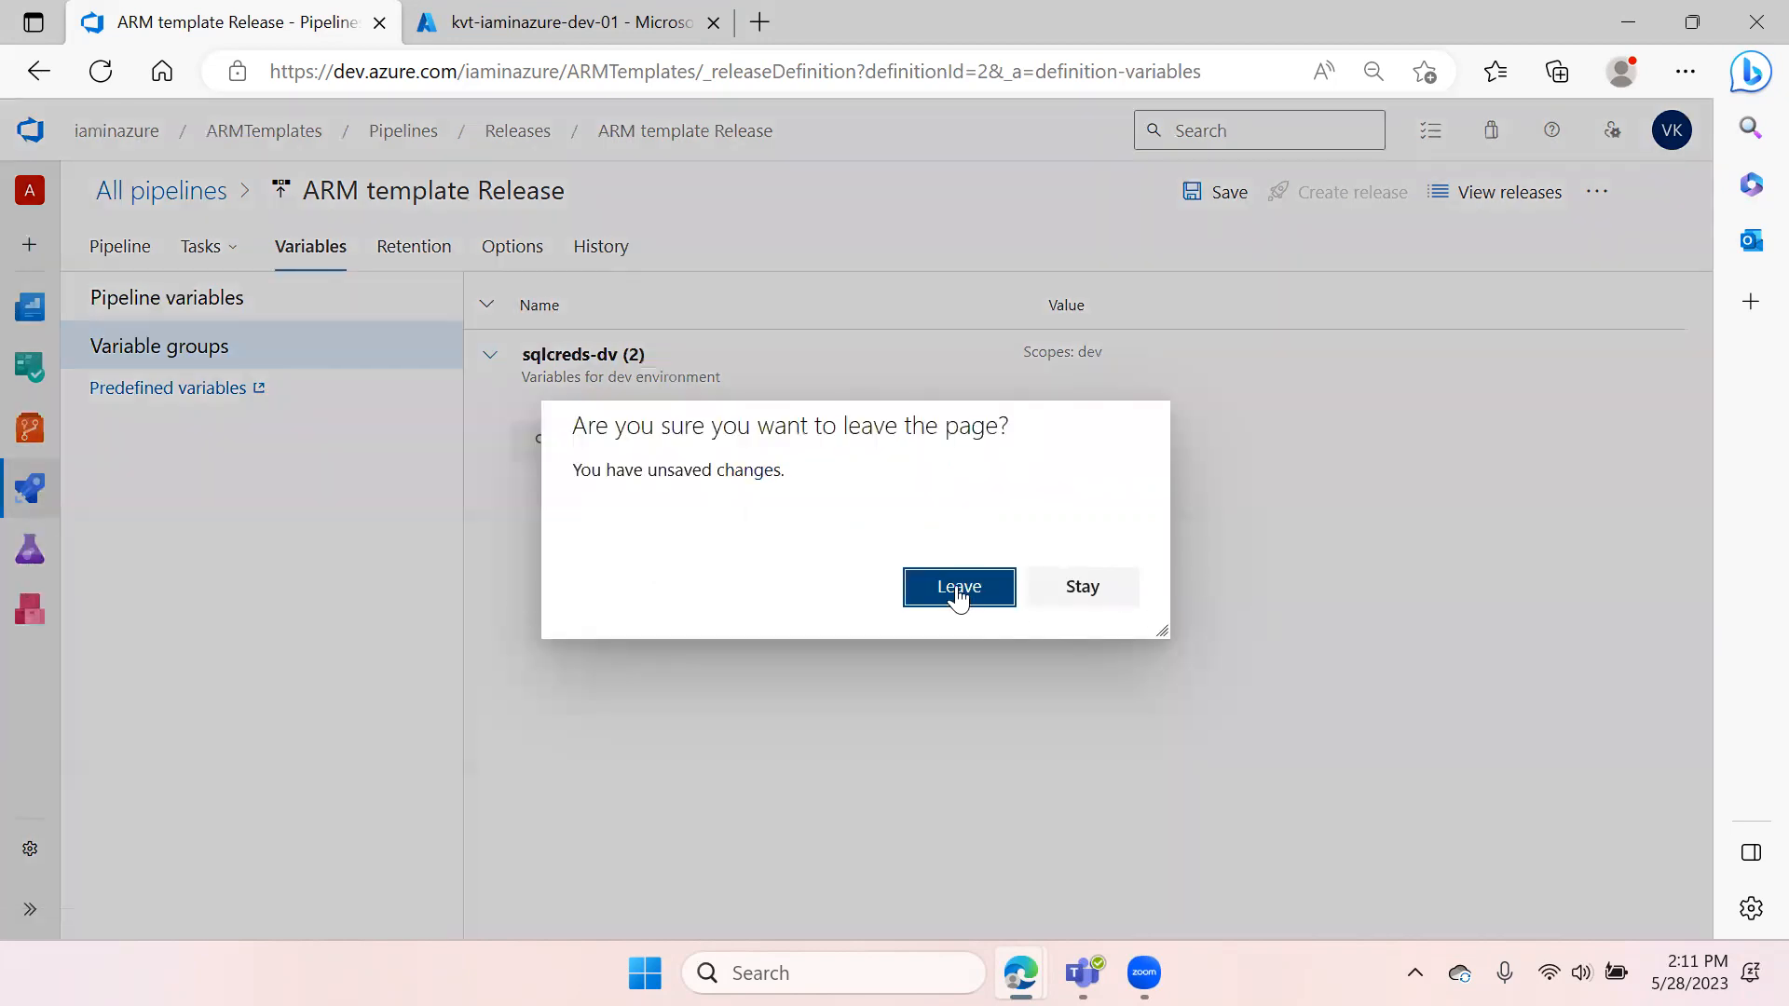
{"action": "left_click", "coordinate": [1088, 591]}
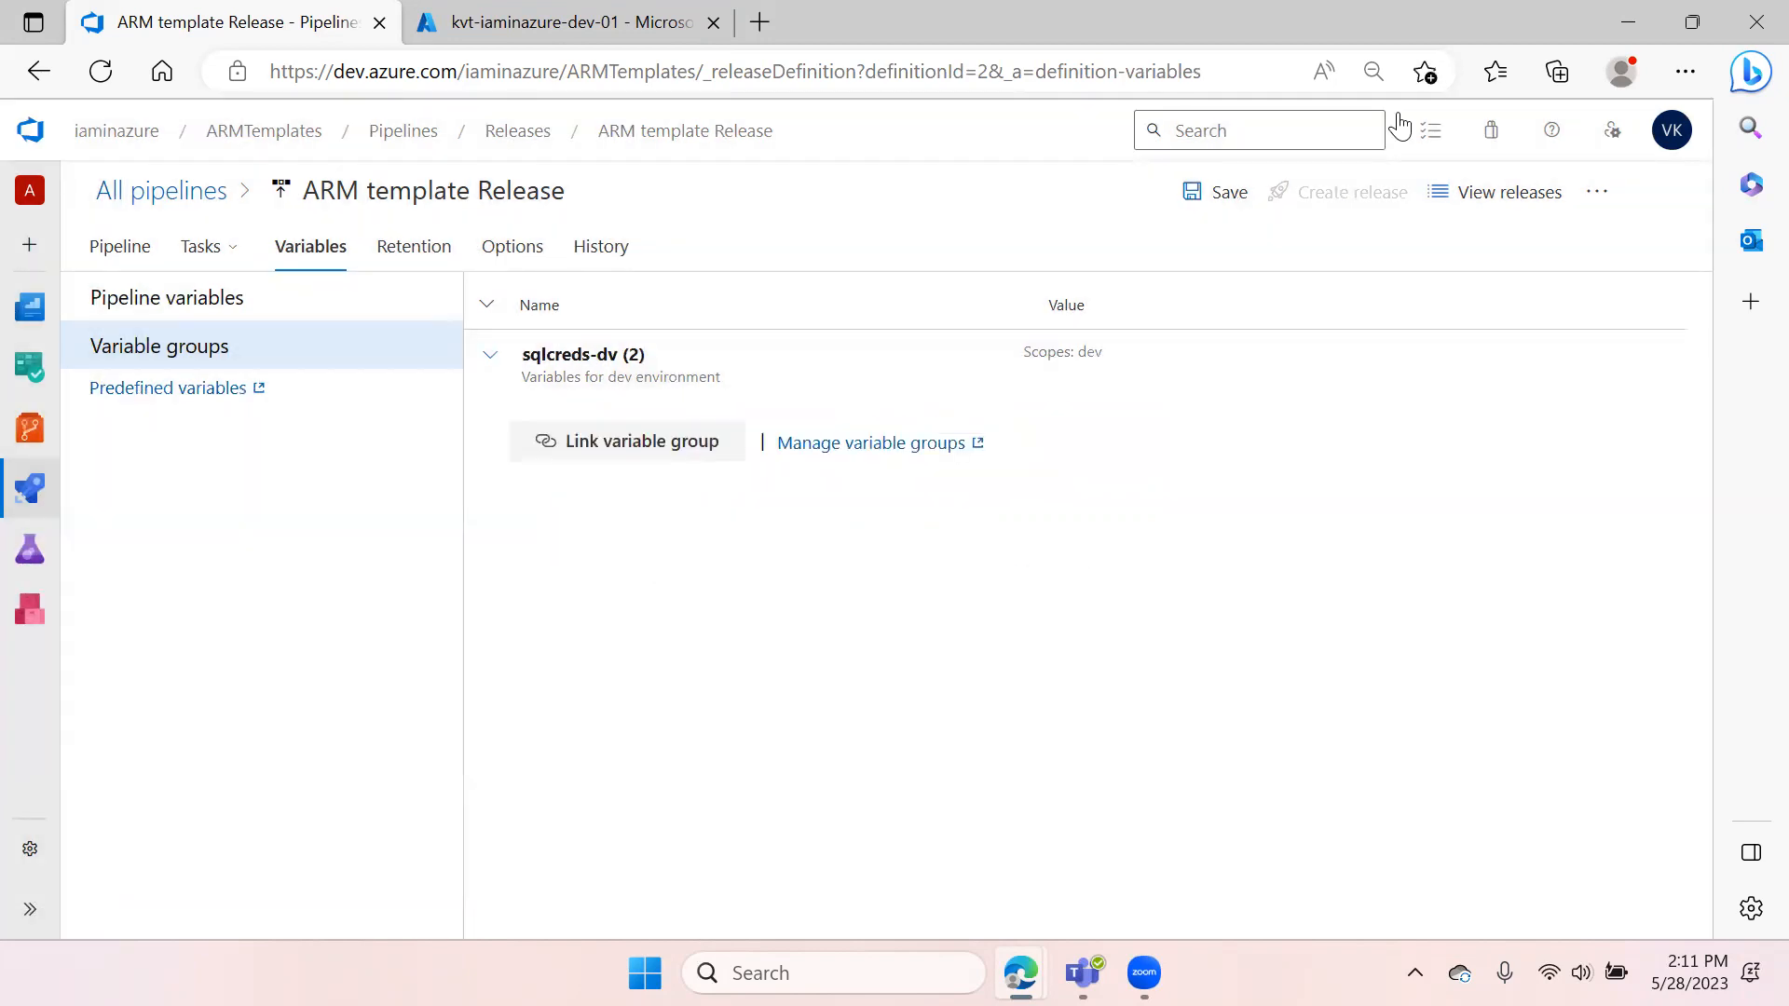
Save the ARM template Release pipeline without a comment
{"action": "left_click", "coordinate": [1214, 200]}
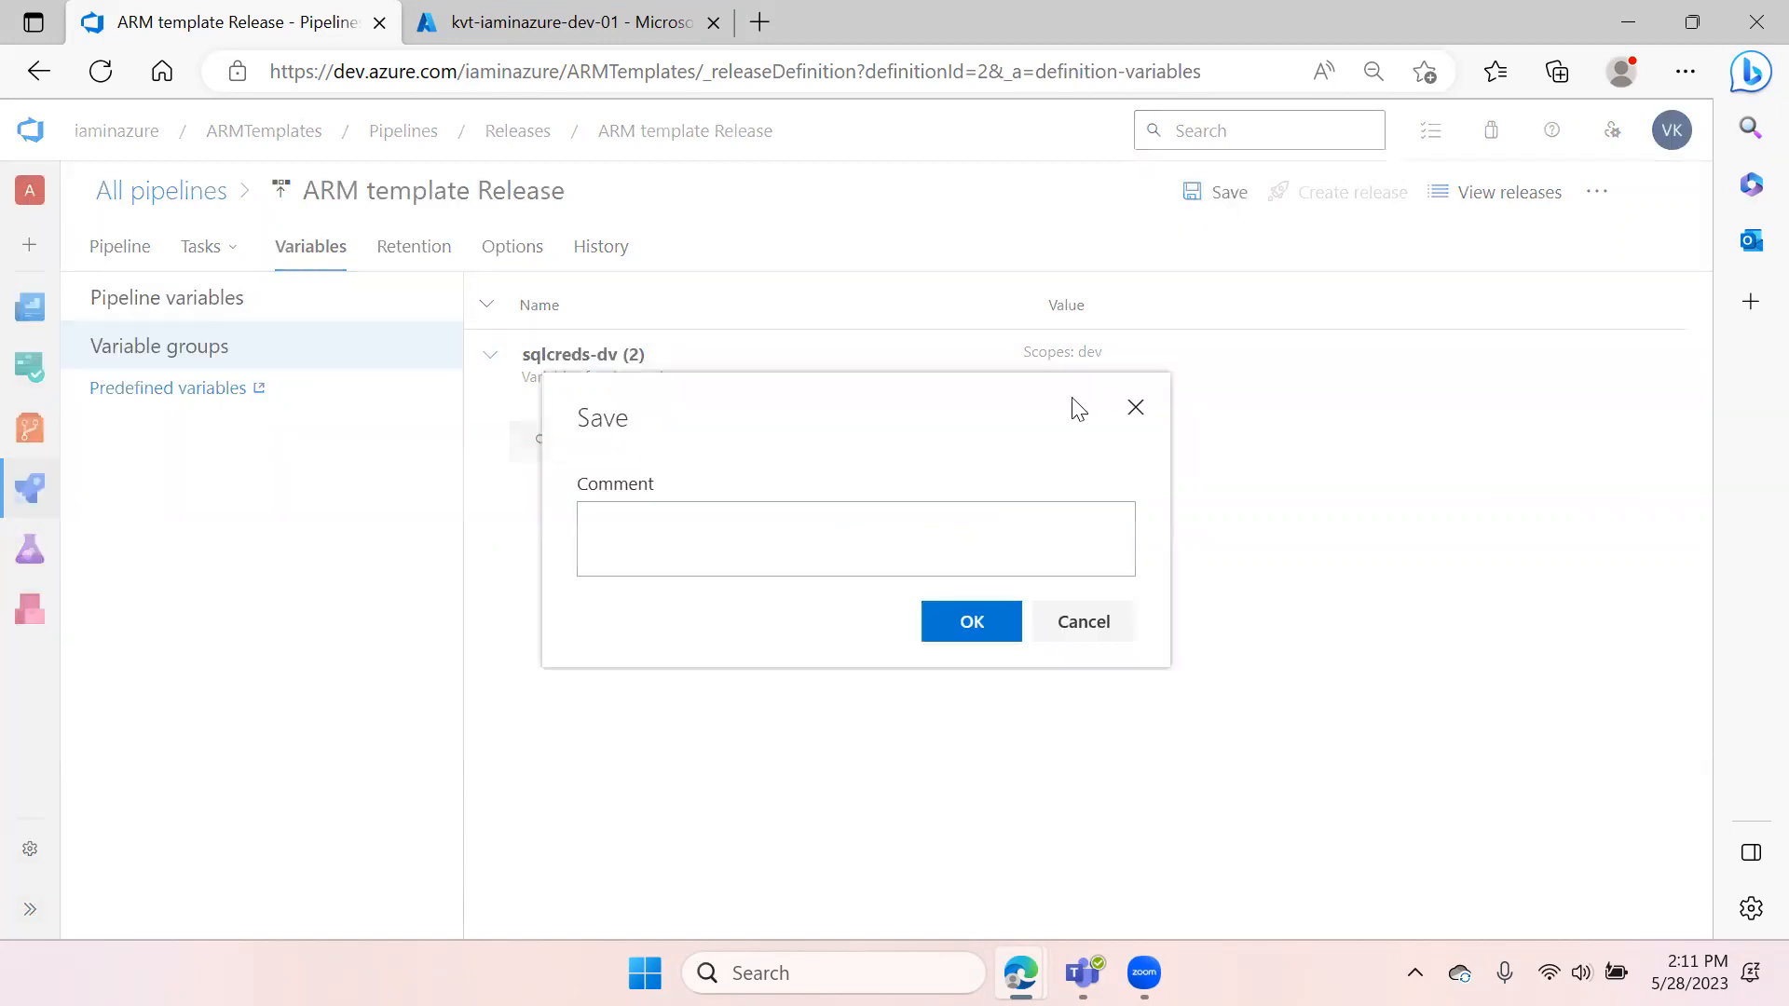
{"action": "left_click", "coordinate": [965, 620]}
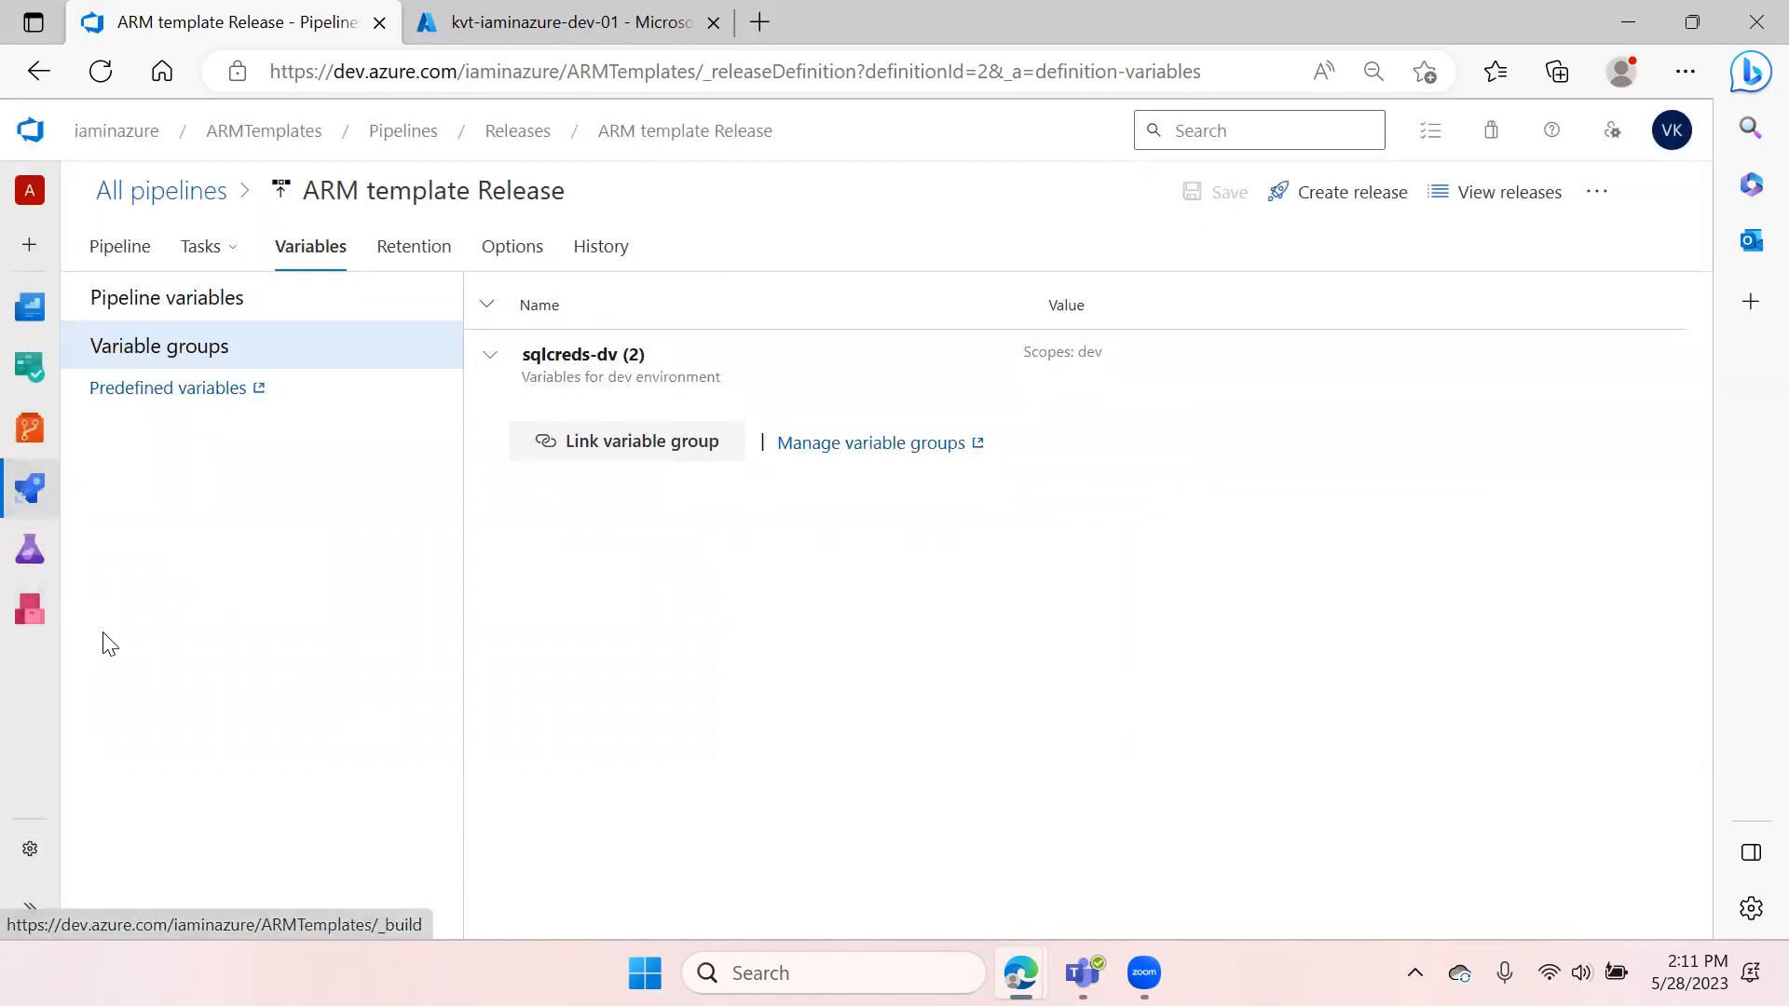
Create a new variable group in the Library named kvt-sqlserver-crds-prd
{"action": "mouse_move", "coordinate": [30, 487]}
{"action": "left_click", "coordinate": [142, 649]}
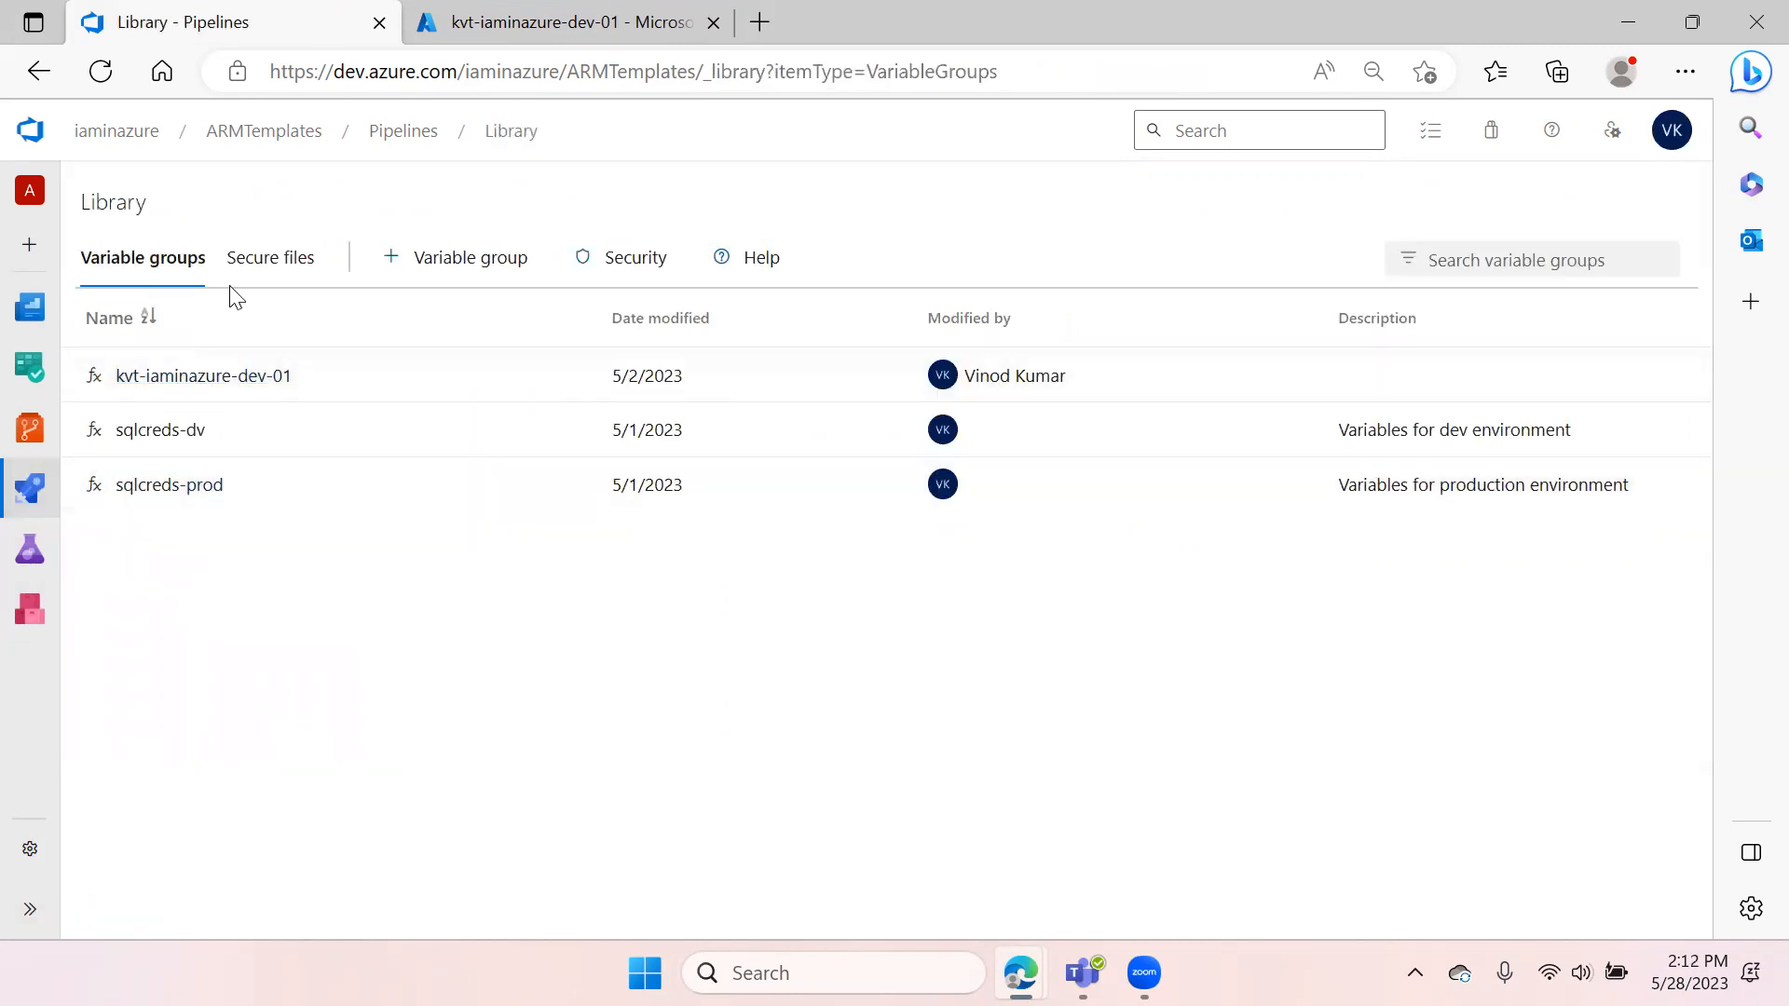
{"action": "left_click", "coordinate": [408, 265]}
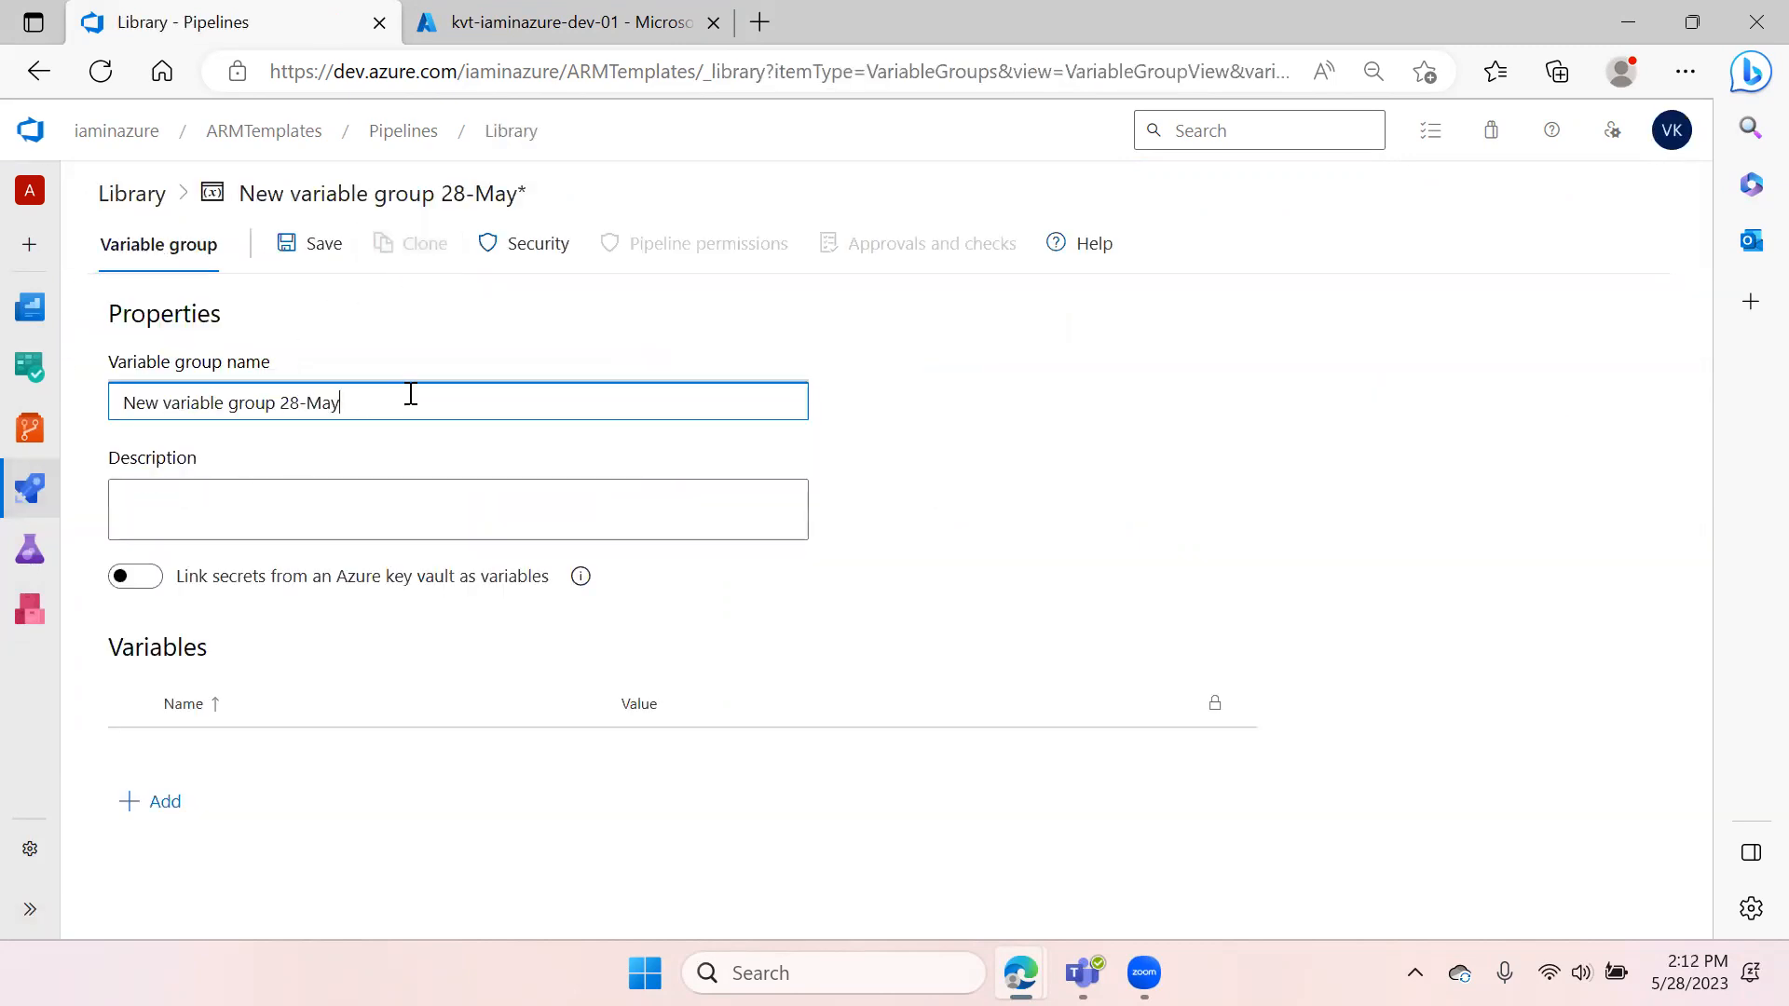
{"action": "left_click_drag", "start_coordinate": [412, 400], "coordinate": [97, 454]}
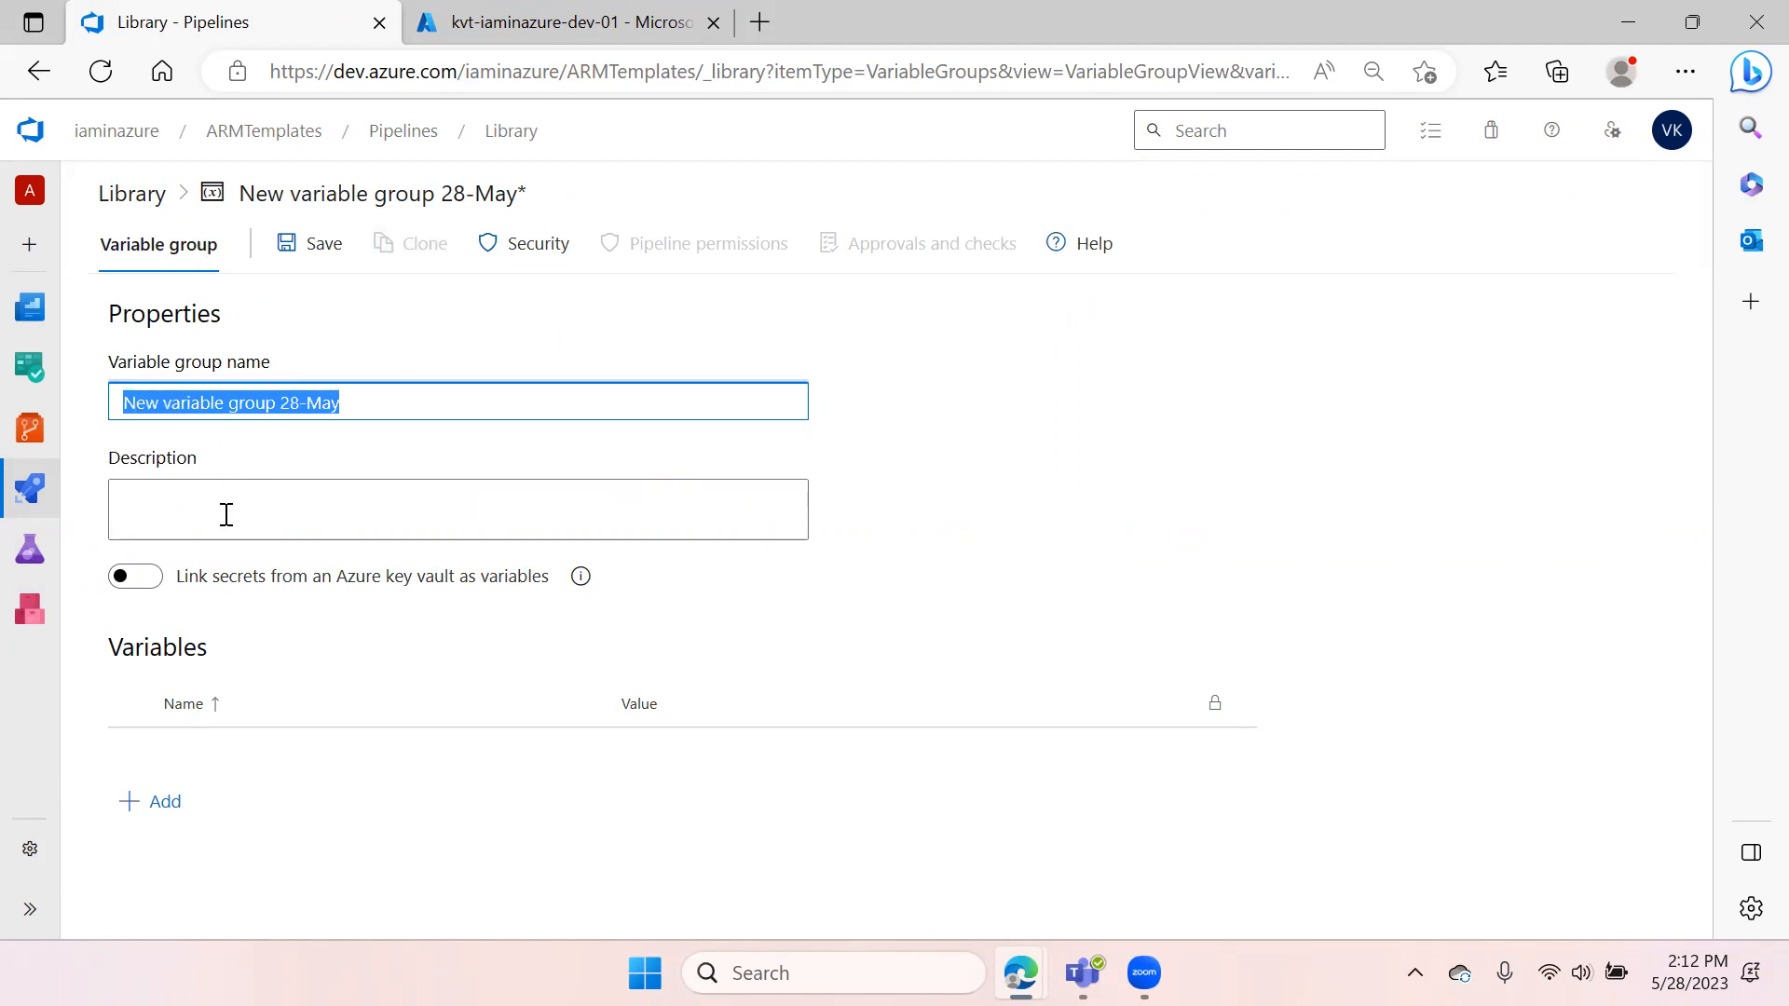
{"action": "type", "text": "kvt"}
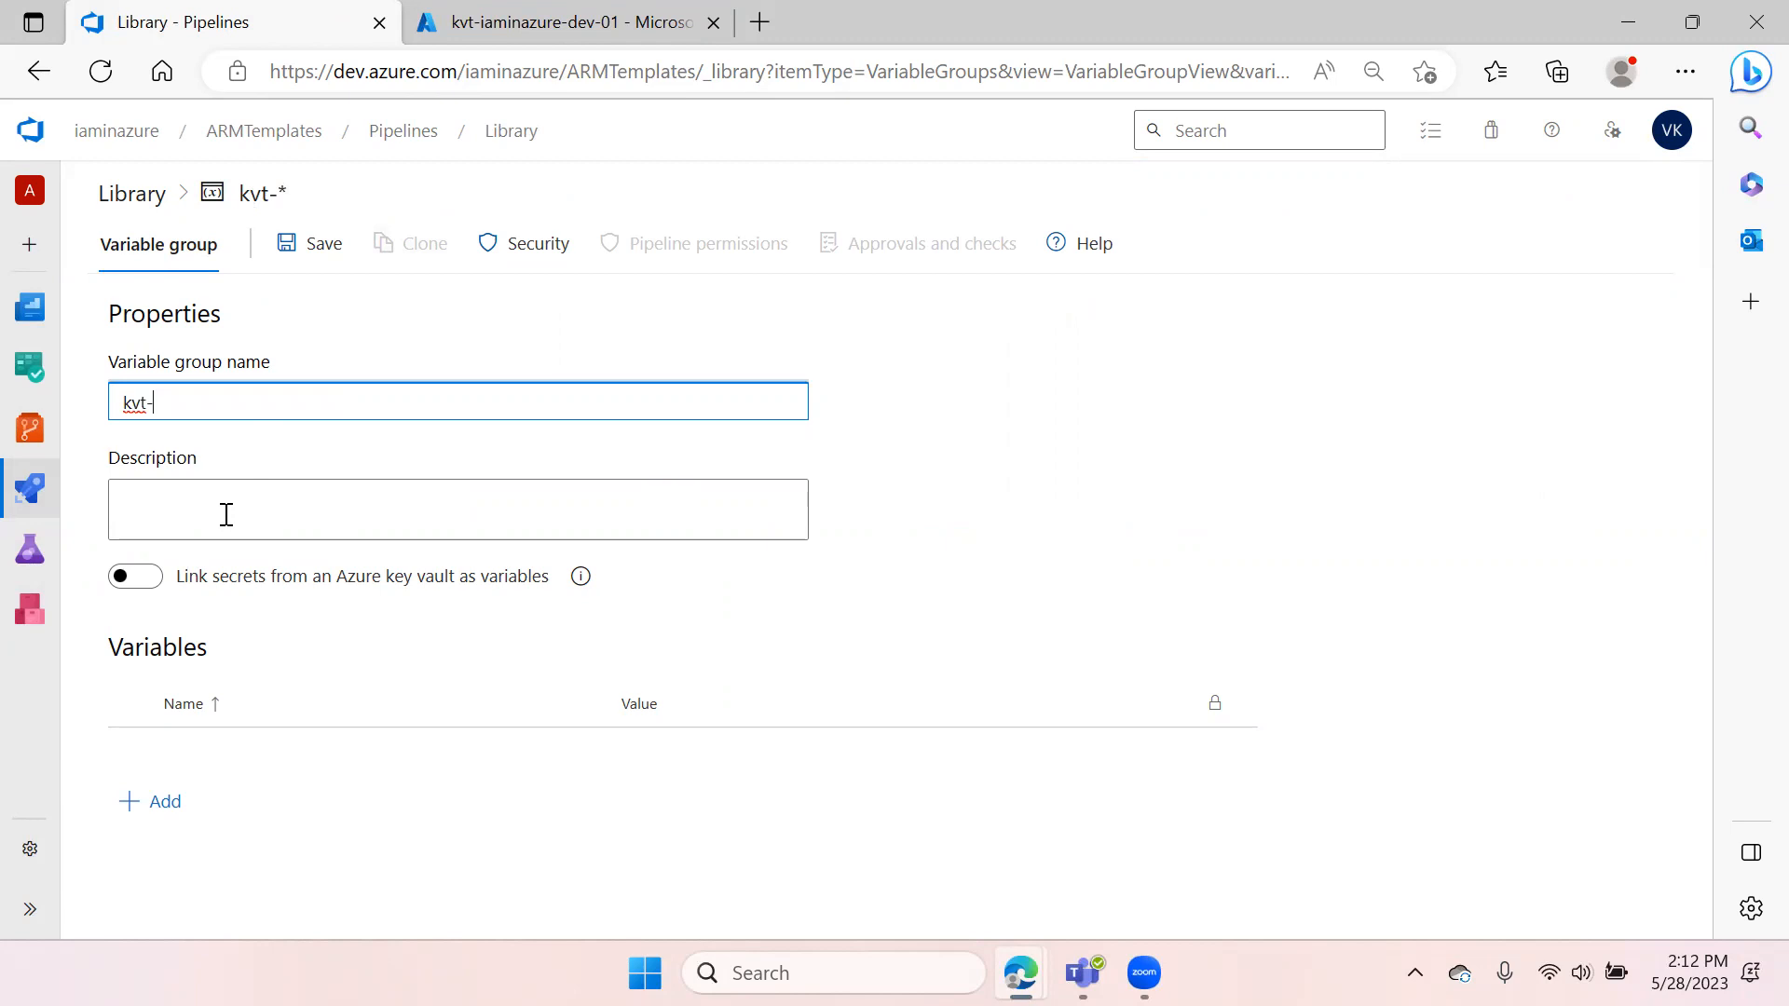
{"action": "type", "text": "-sqlserver-crds"}
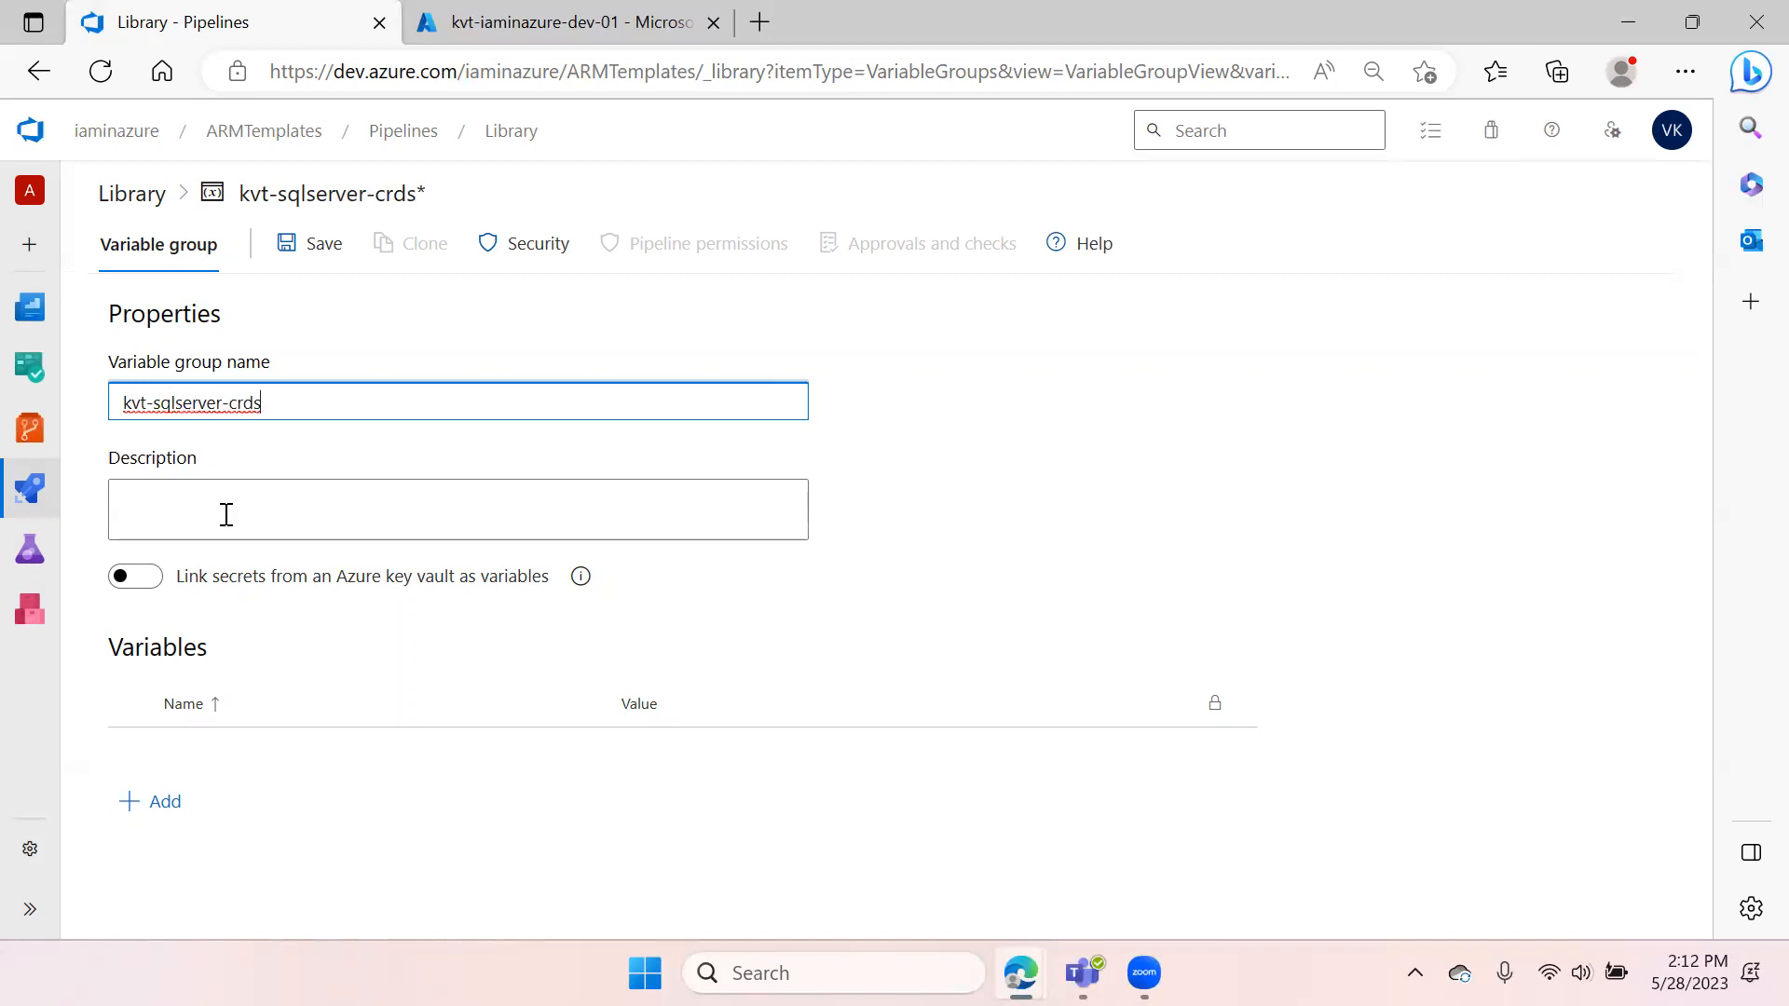
{"action": "left_click", "coordinate": [227, 515]}
{"action": "left_click", "coordinate": [280, 402]}
{"action": "type", "text": "-prd"}
Enable linking secrets from an Azure key vault and select the IaminAzure-SPN subscription
{"action": "left_click", "coordinate": [141, 576]}
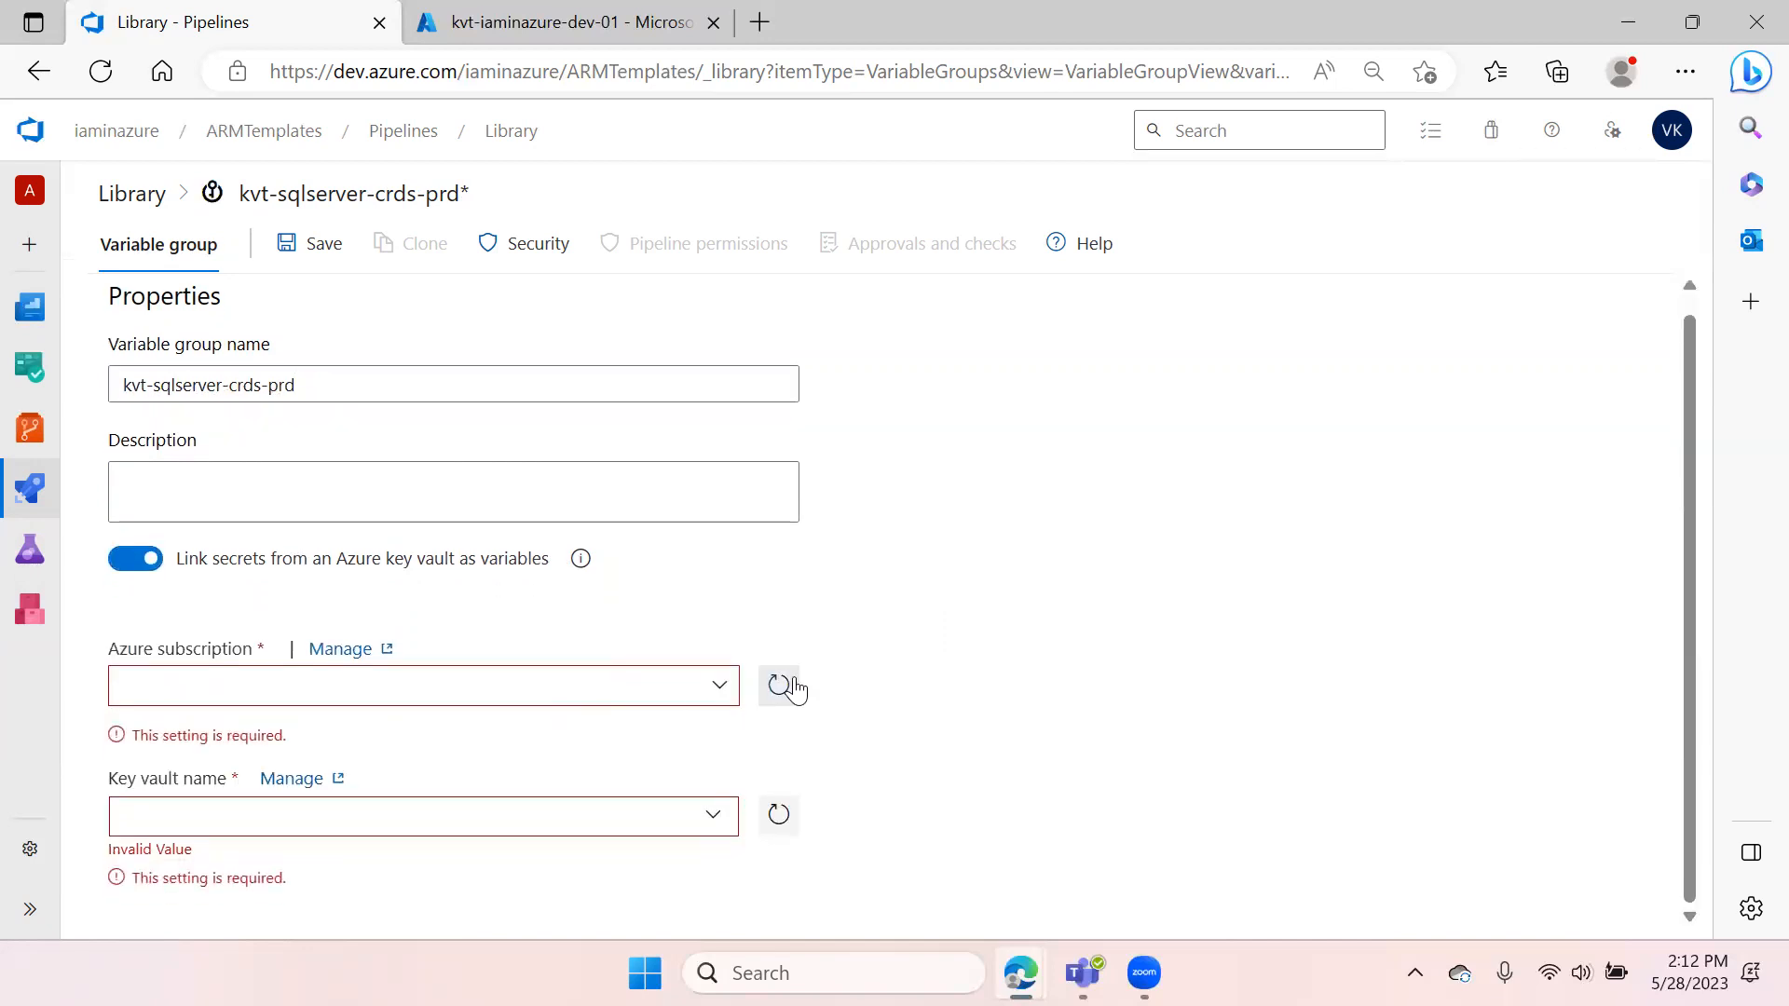
{"action": "left_click", "coordinate": [721, 694]}
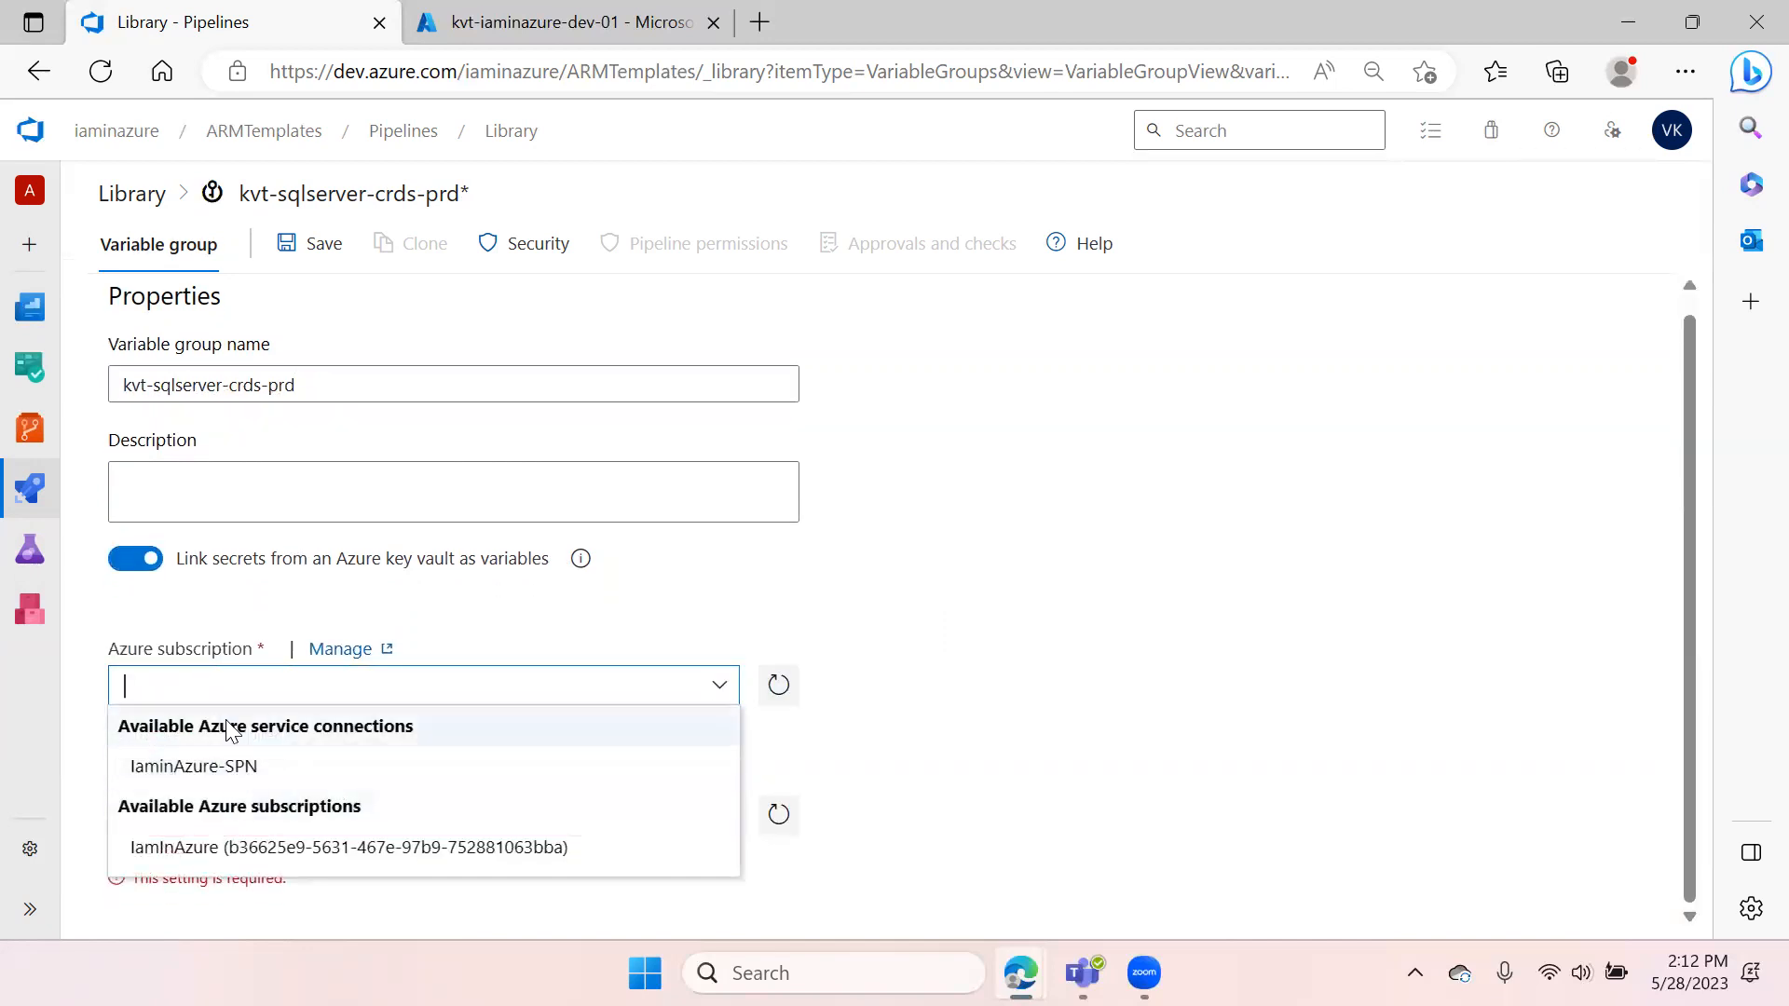
{"action": "left_click", "coordinate": [315, 764]}
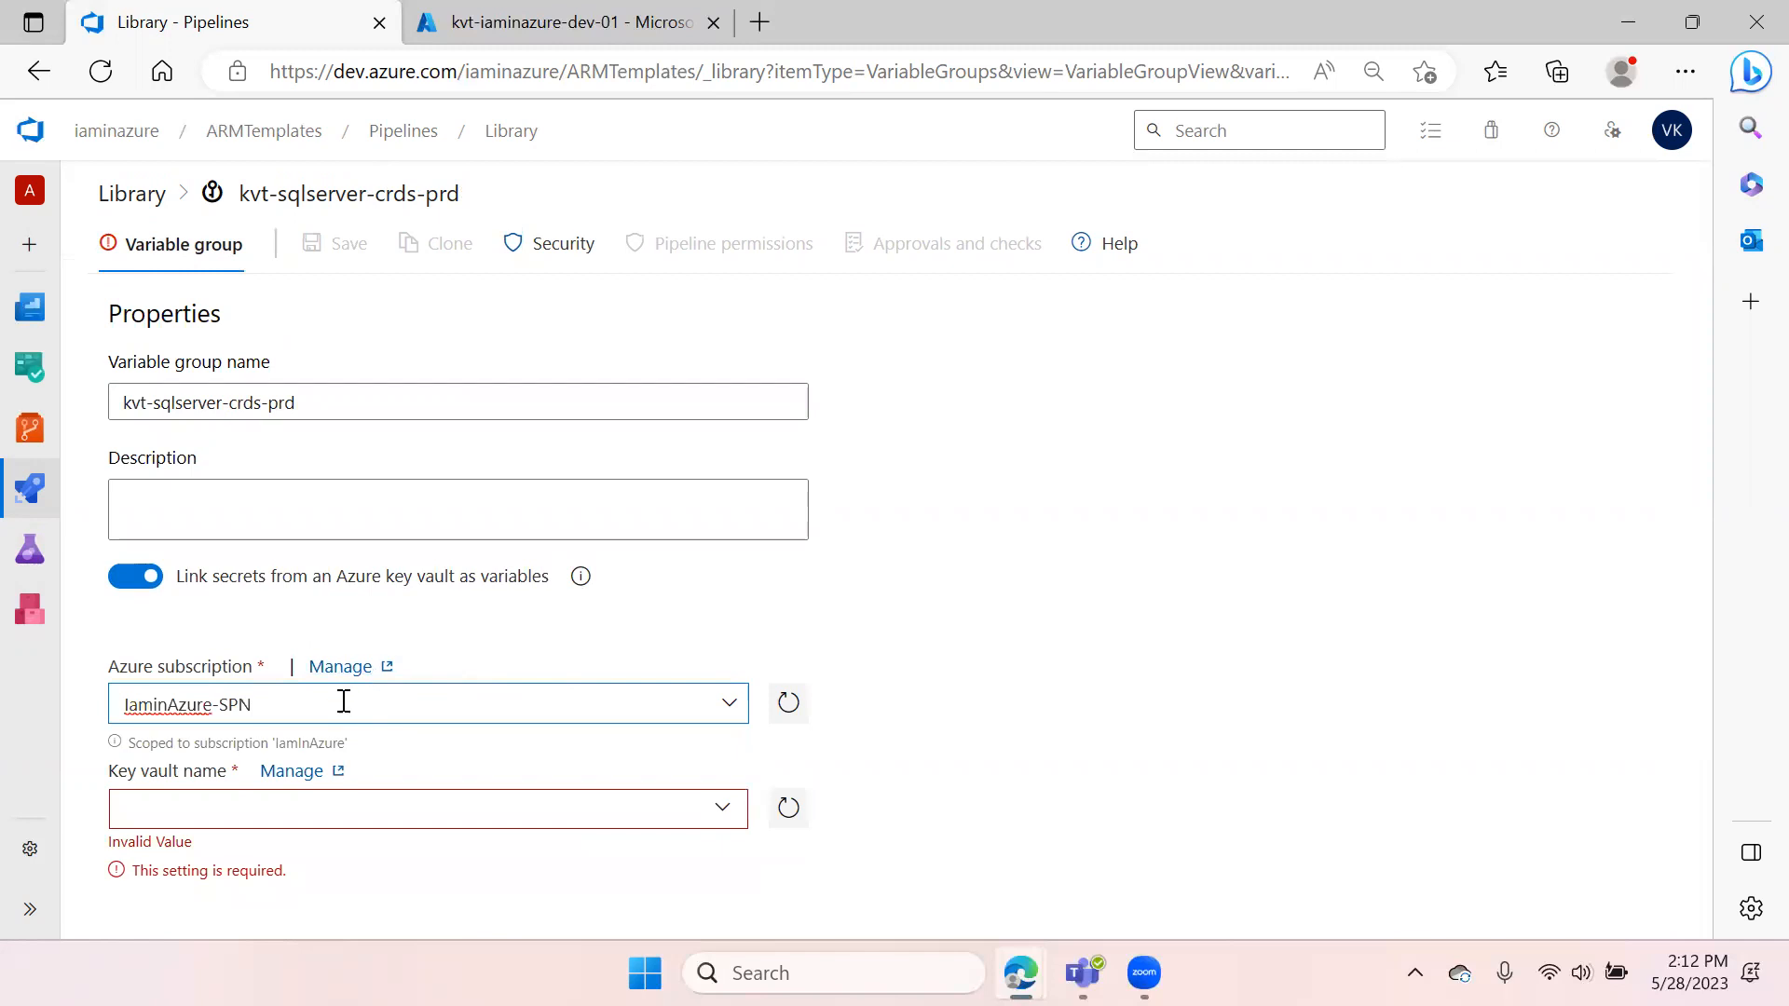
Select kvt-iaminazure-dev-01 as the key vault for the variable group
{"action": "left_click", "coordinate": [731, 813]}
{"action": "left_click", "coordinate": [1305, 583]}
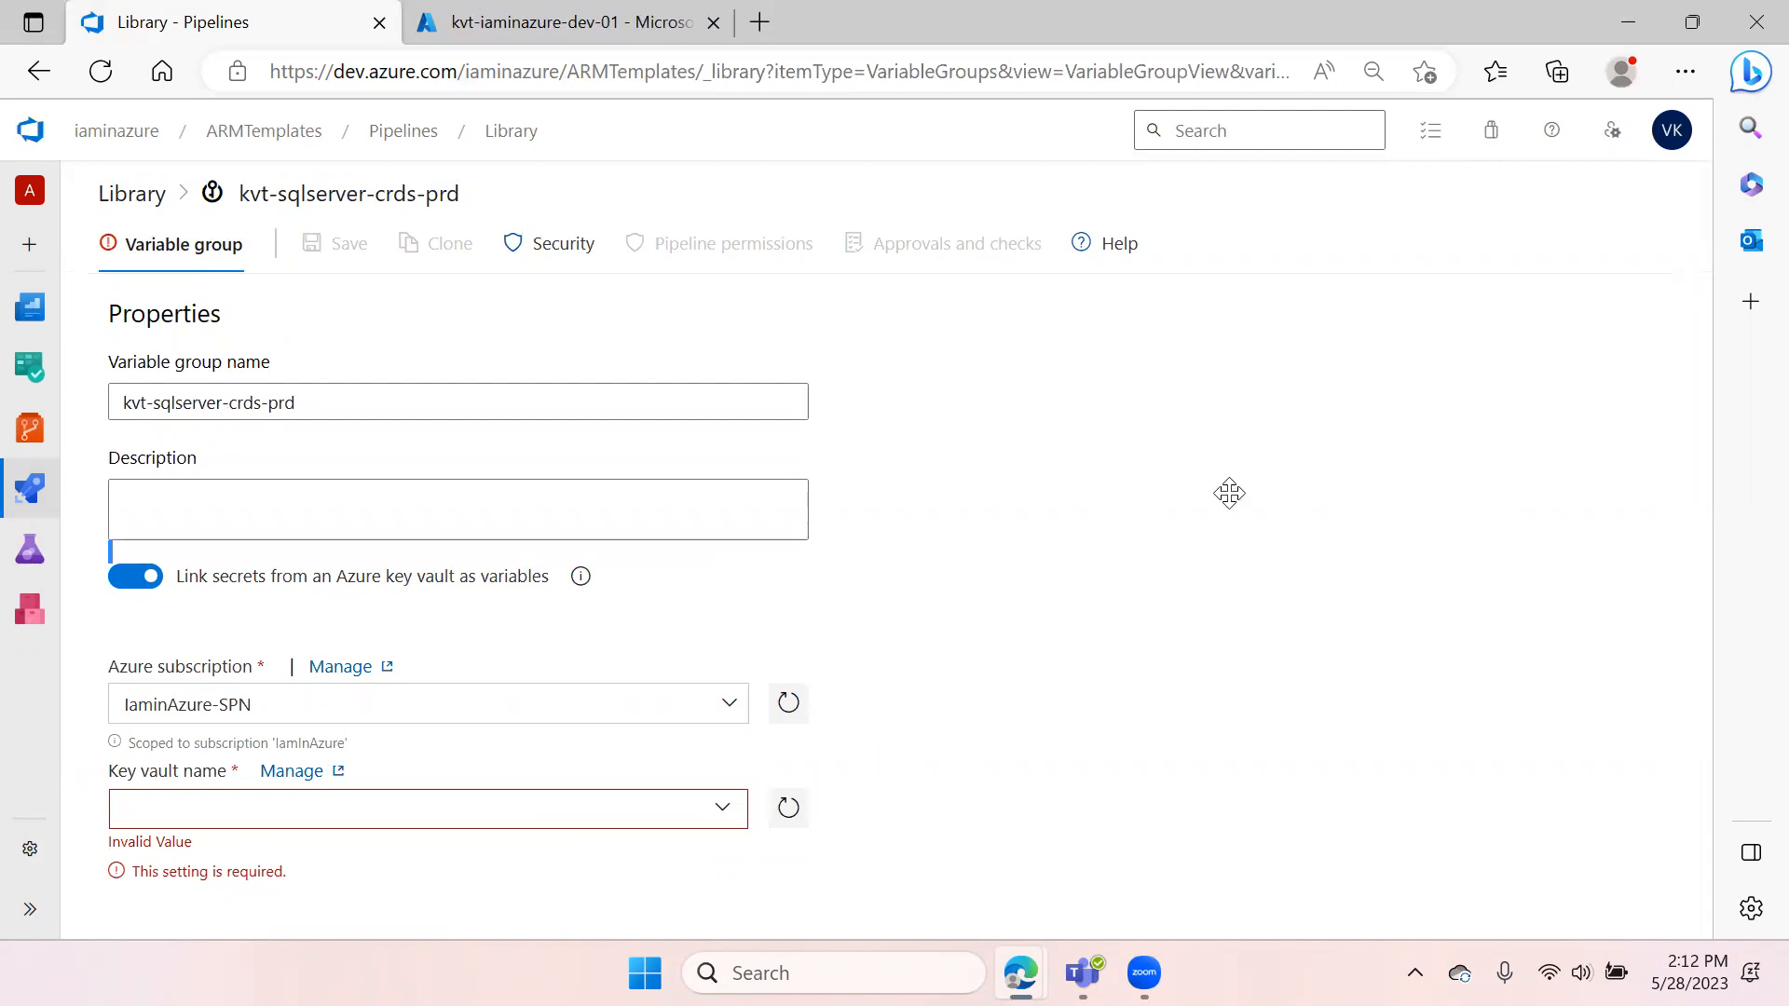
{"action": "left_click", "coordinate": [723, 810]}
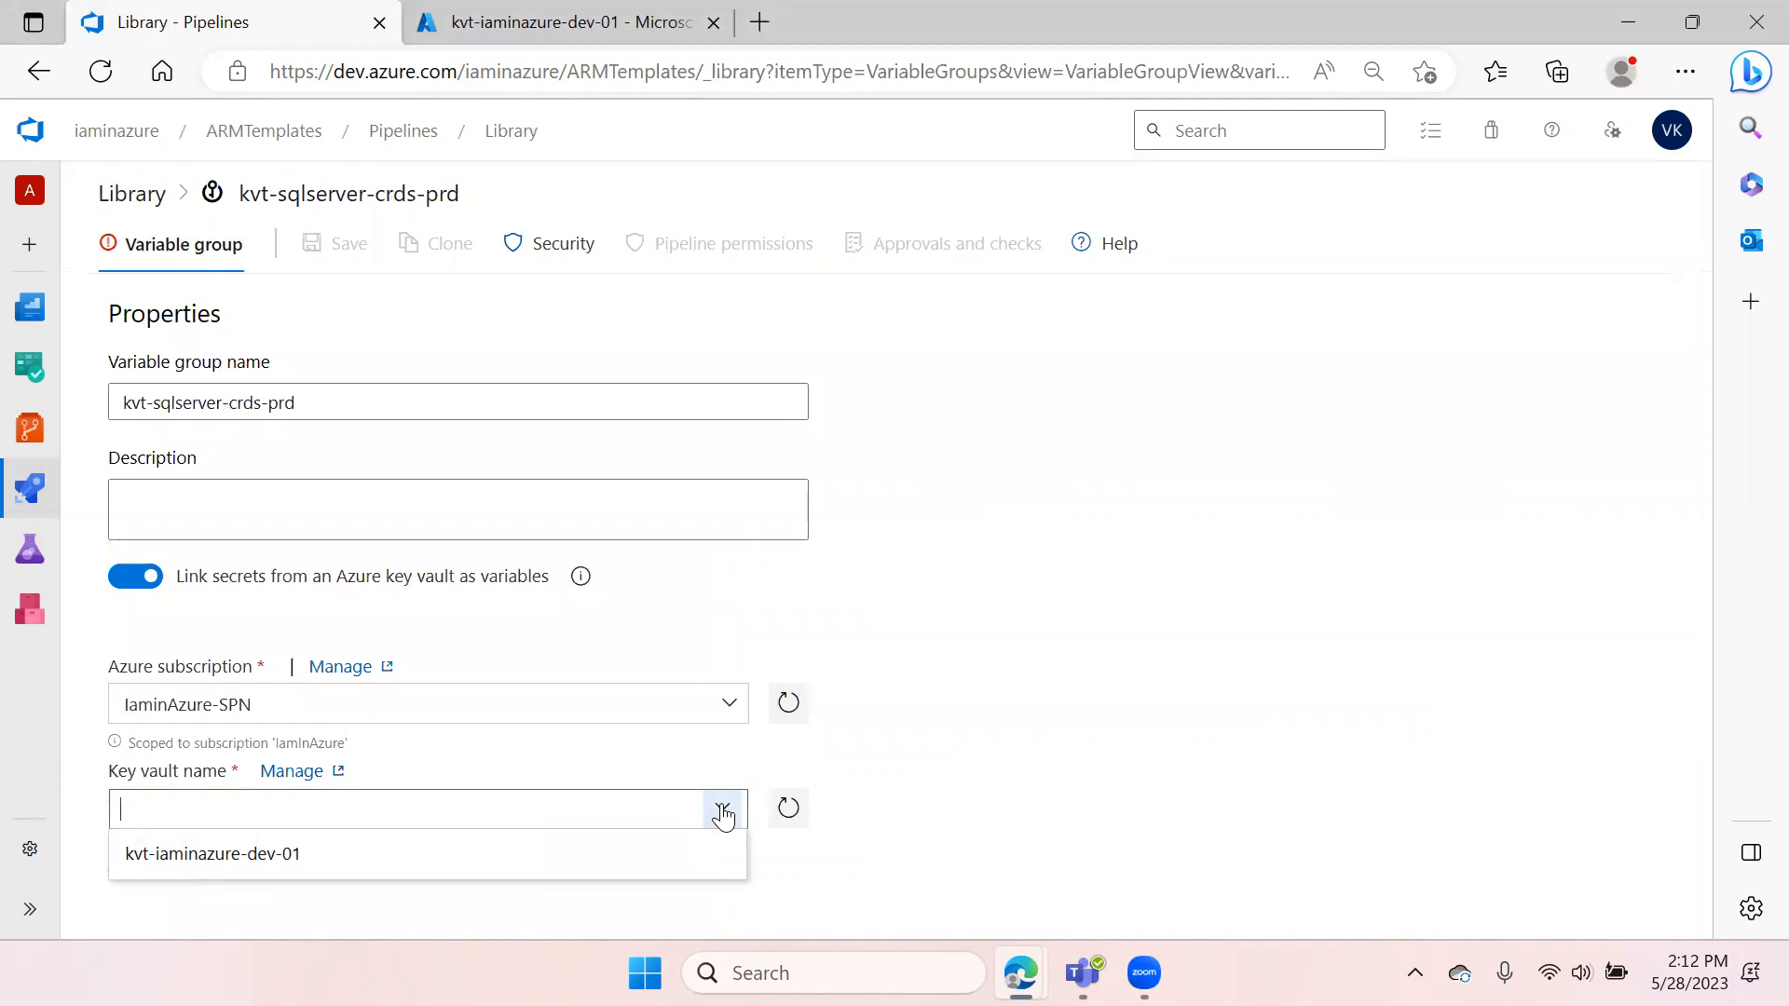
{"action": "left_click", "coordinate": [263, 869]}
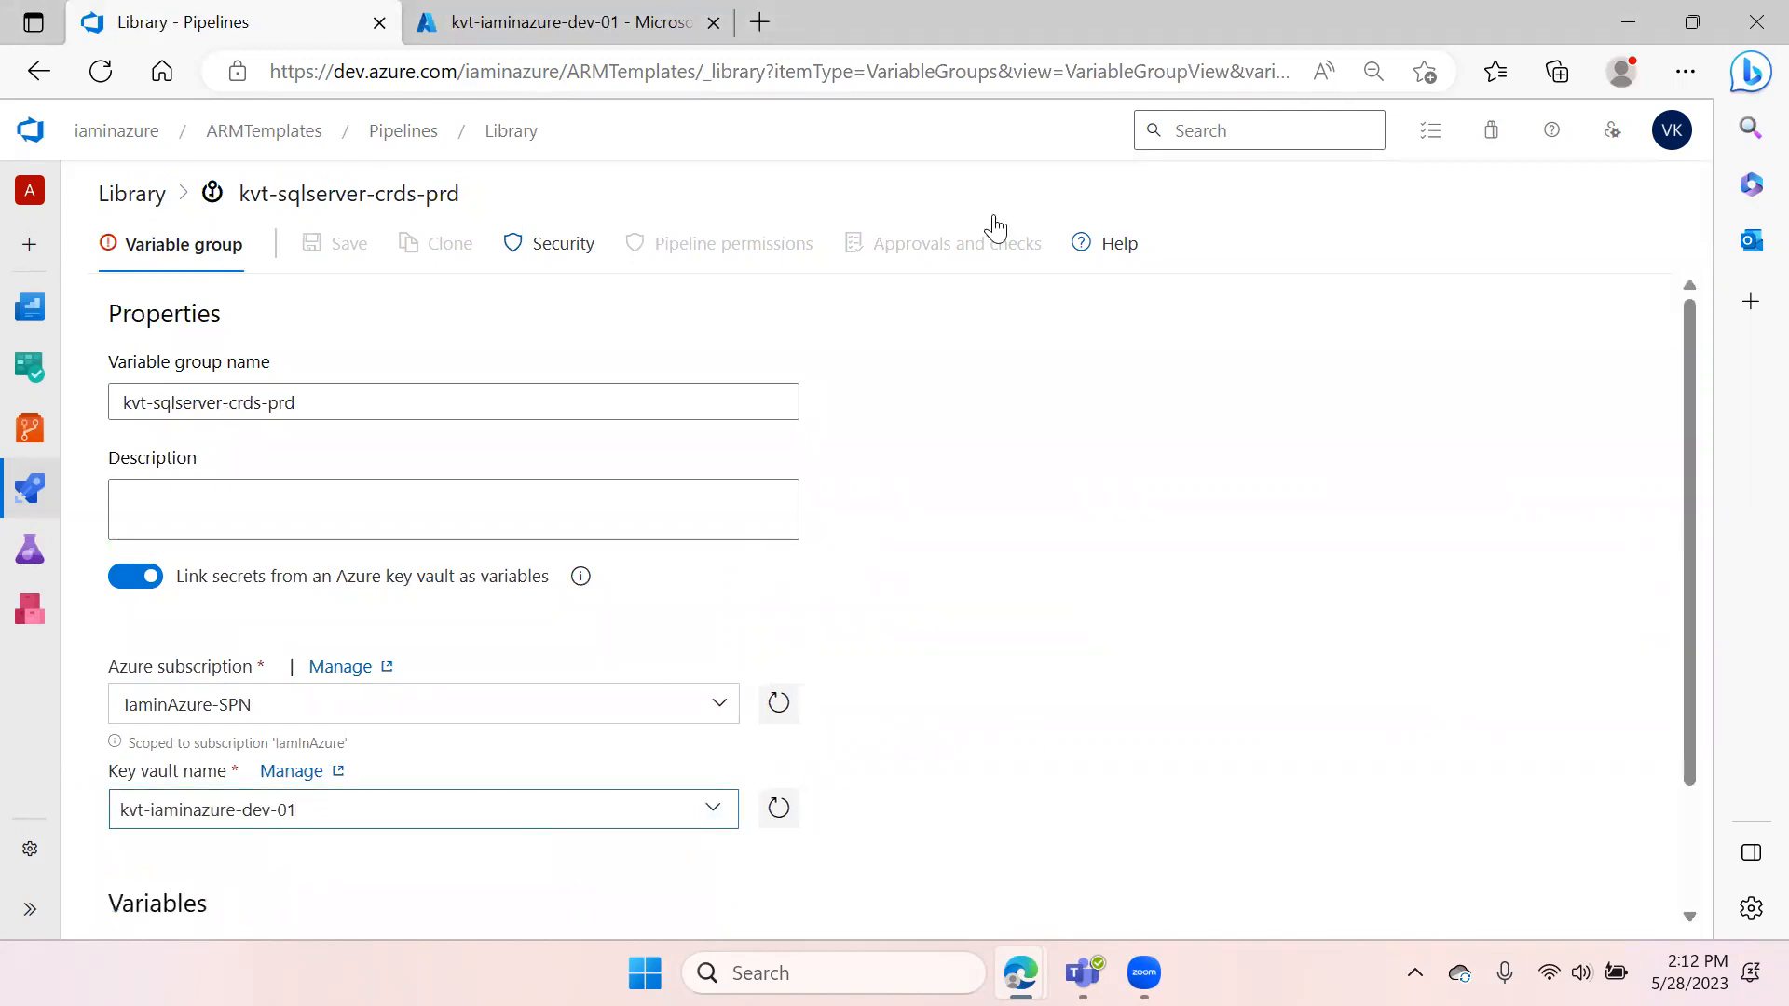
Review the key vault's access policies and secrets in the Azure portal before returning to the Library
{"action": "left_click", "coordinate": [589, 28]}
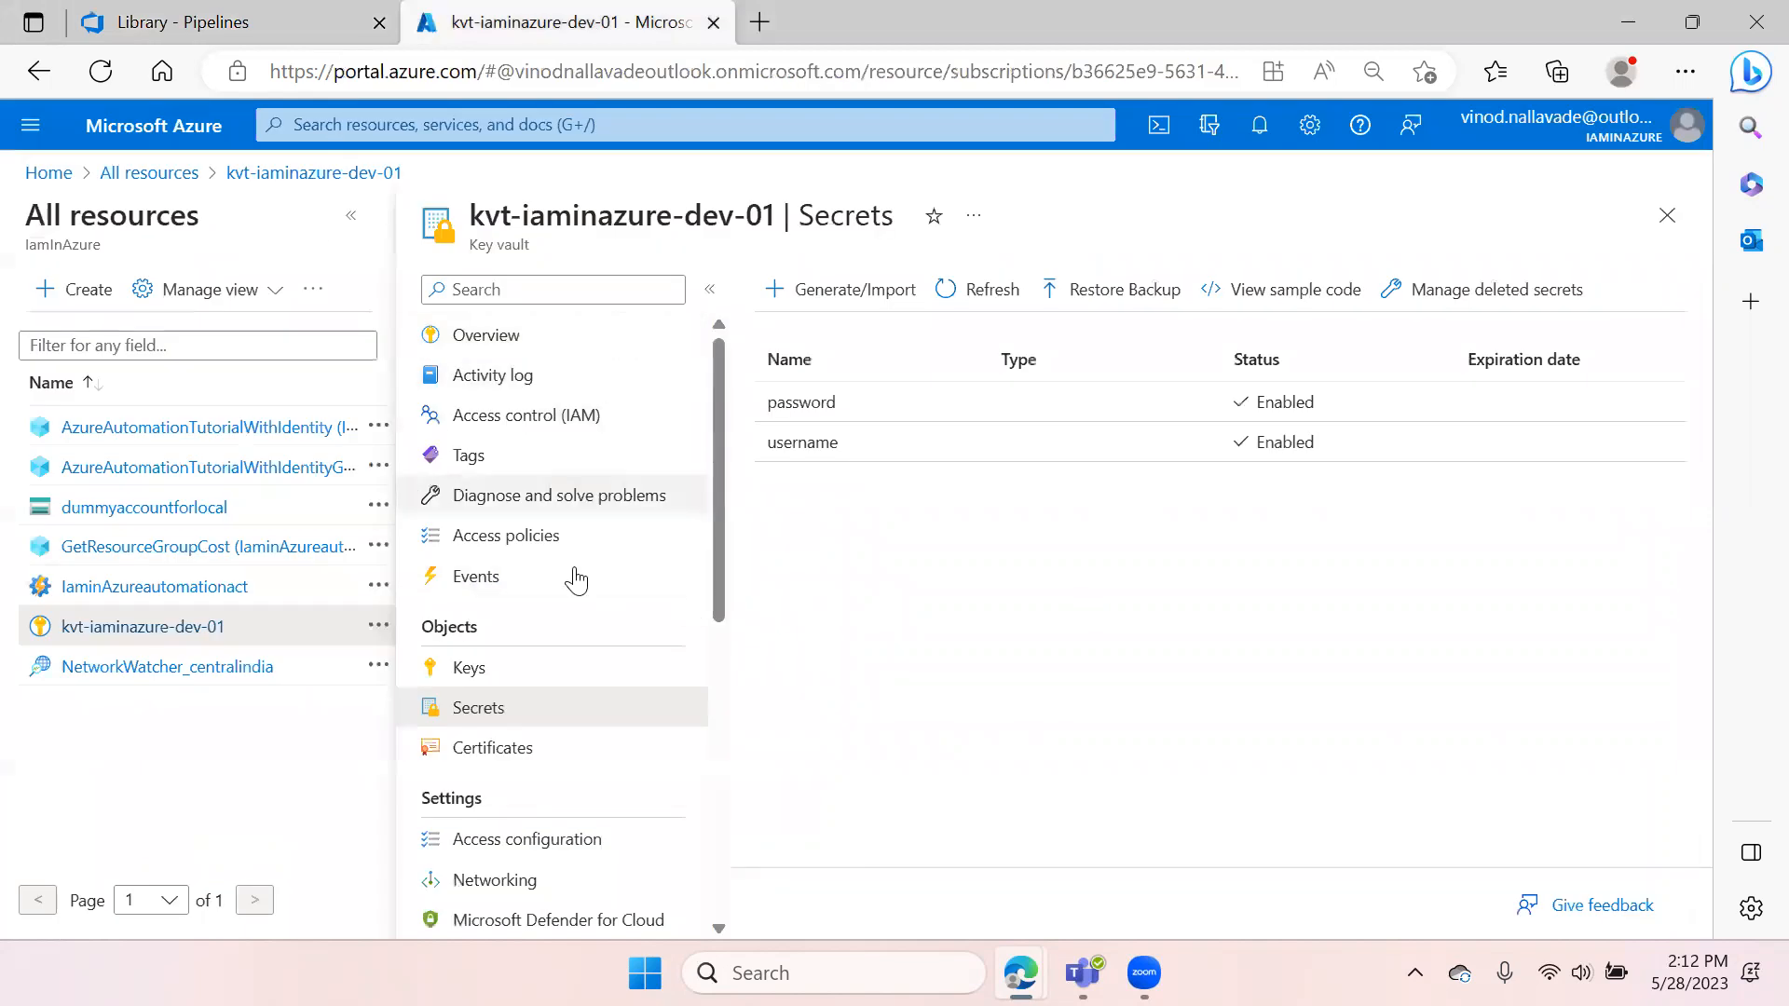
{"action": "left_click", "coordinate": [522, 537]}
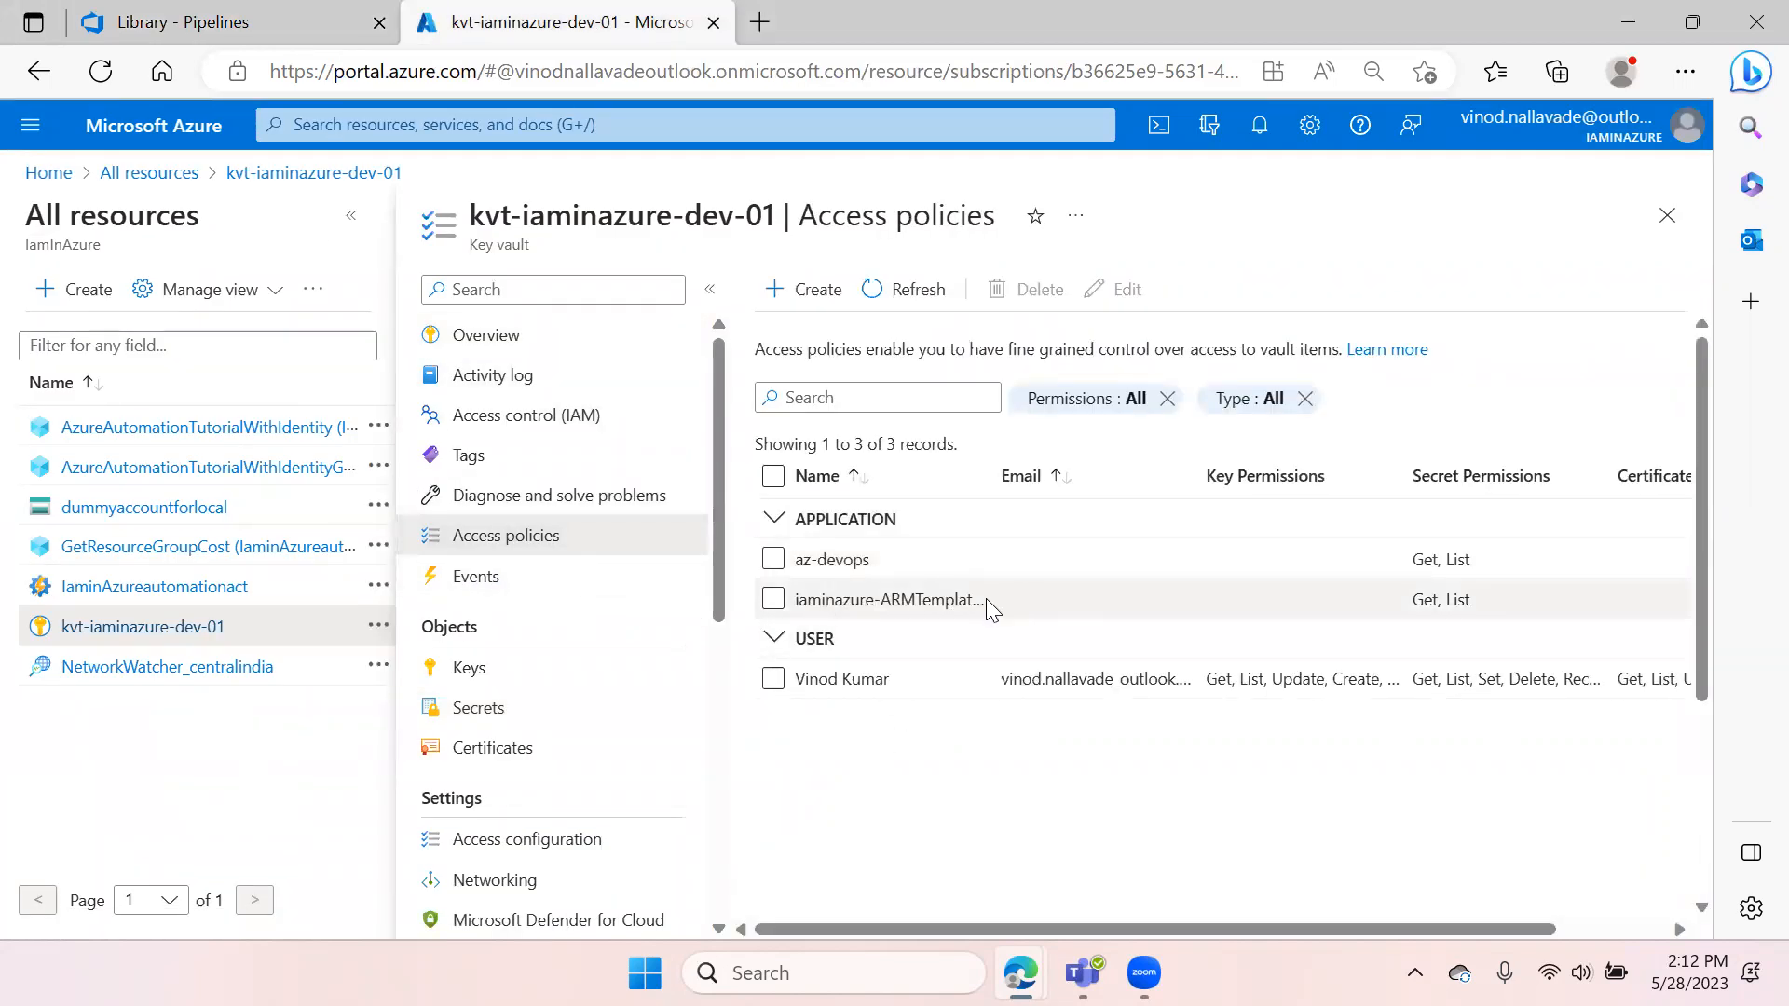
{"action": "left_click_drag", "start_coordinate": [903, 567], "coordinate": [792, 563]}
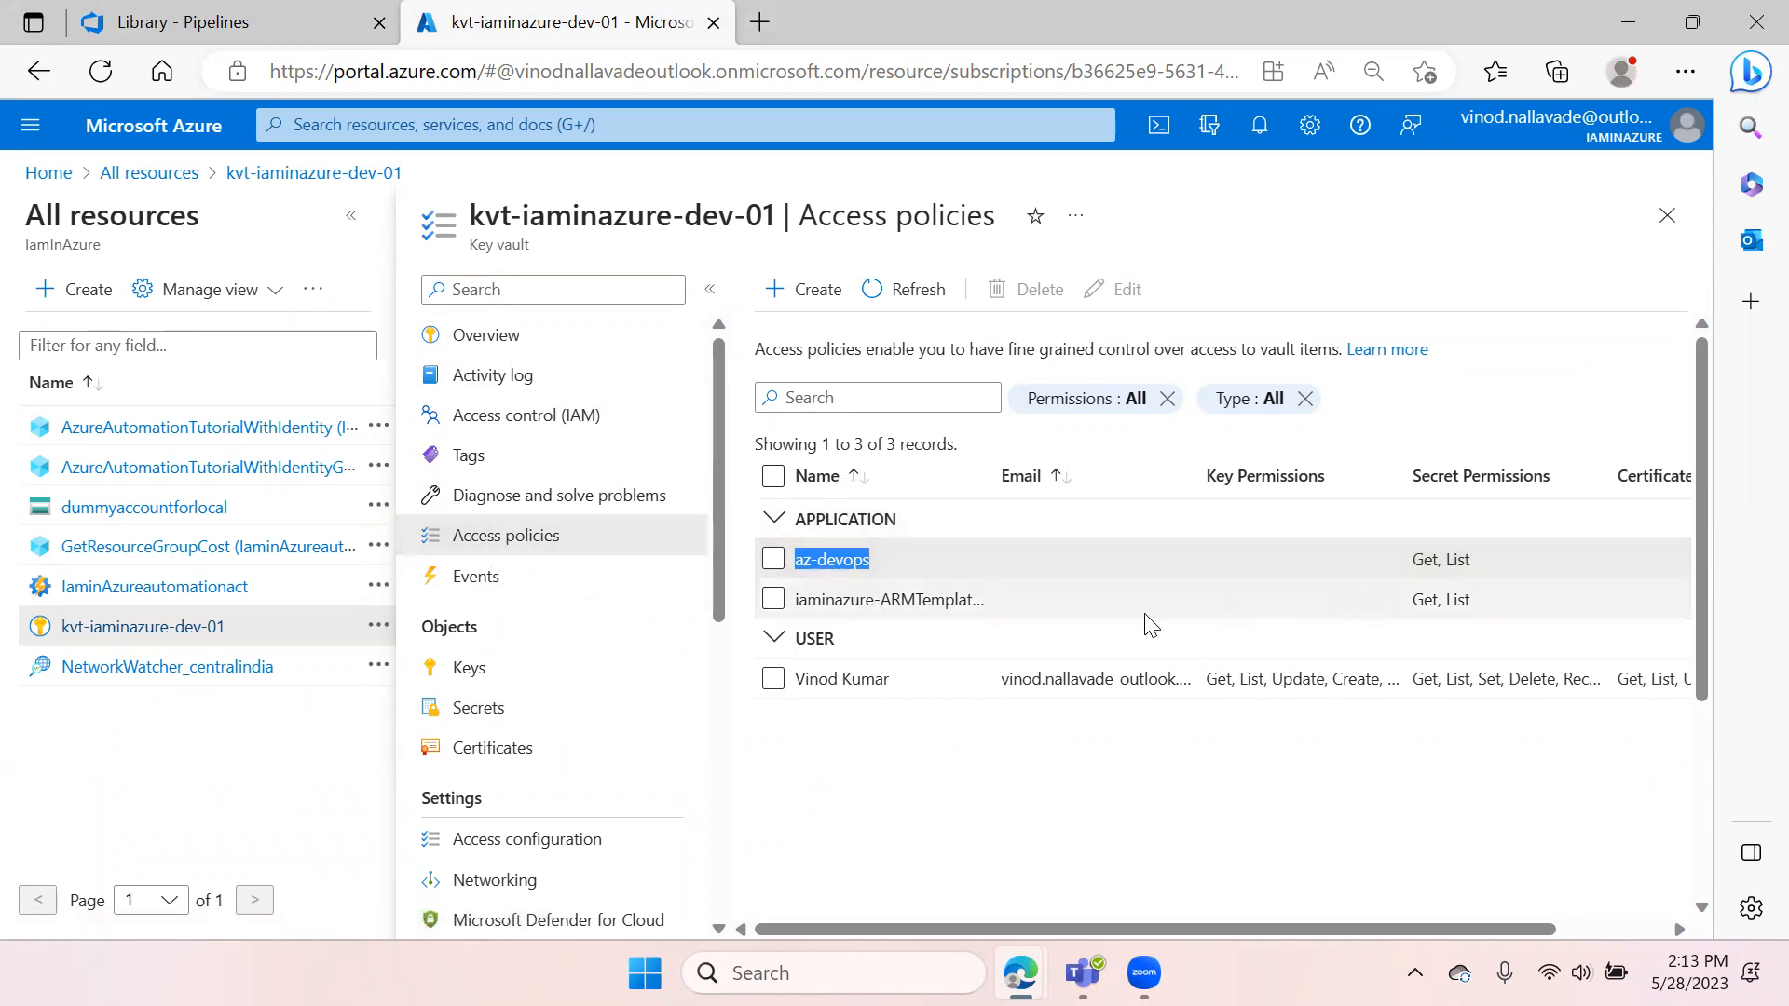
{"action": "left_click", "coordinate": [500, 715]}
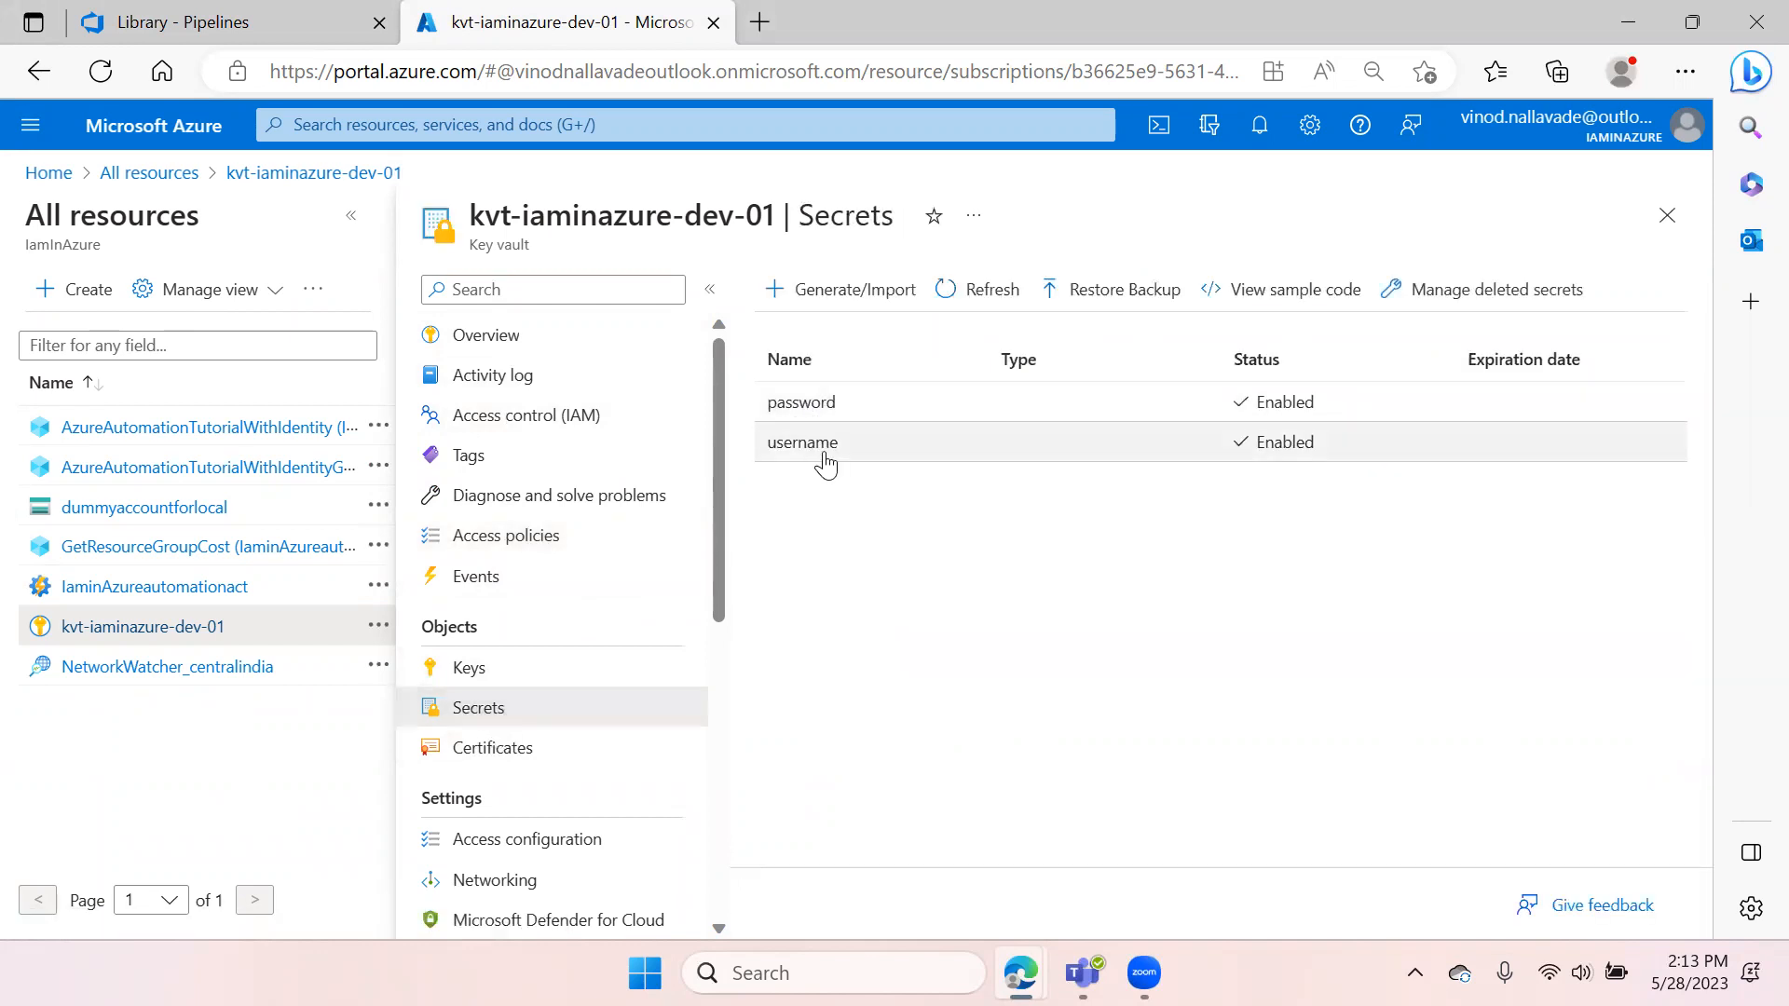
{"action": "left_click", "coordinate": [264, 22]}
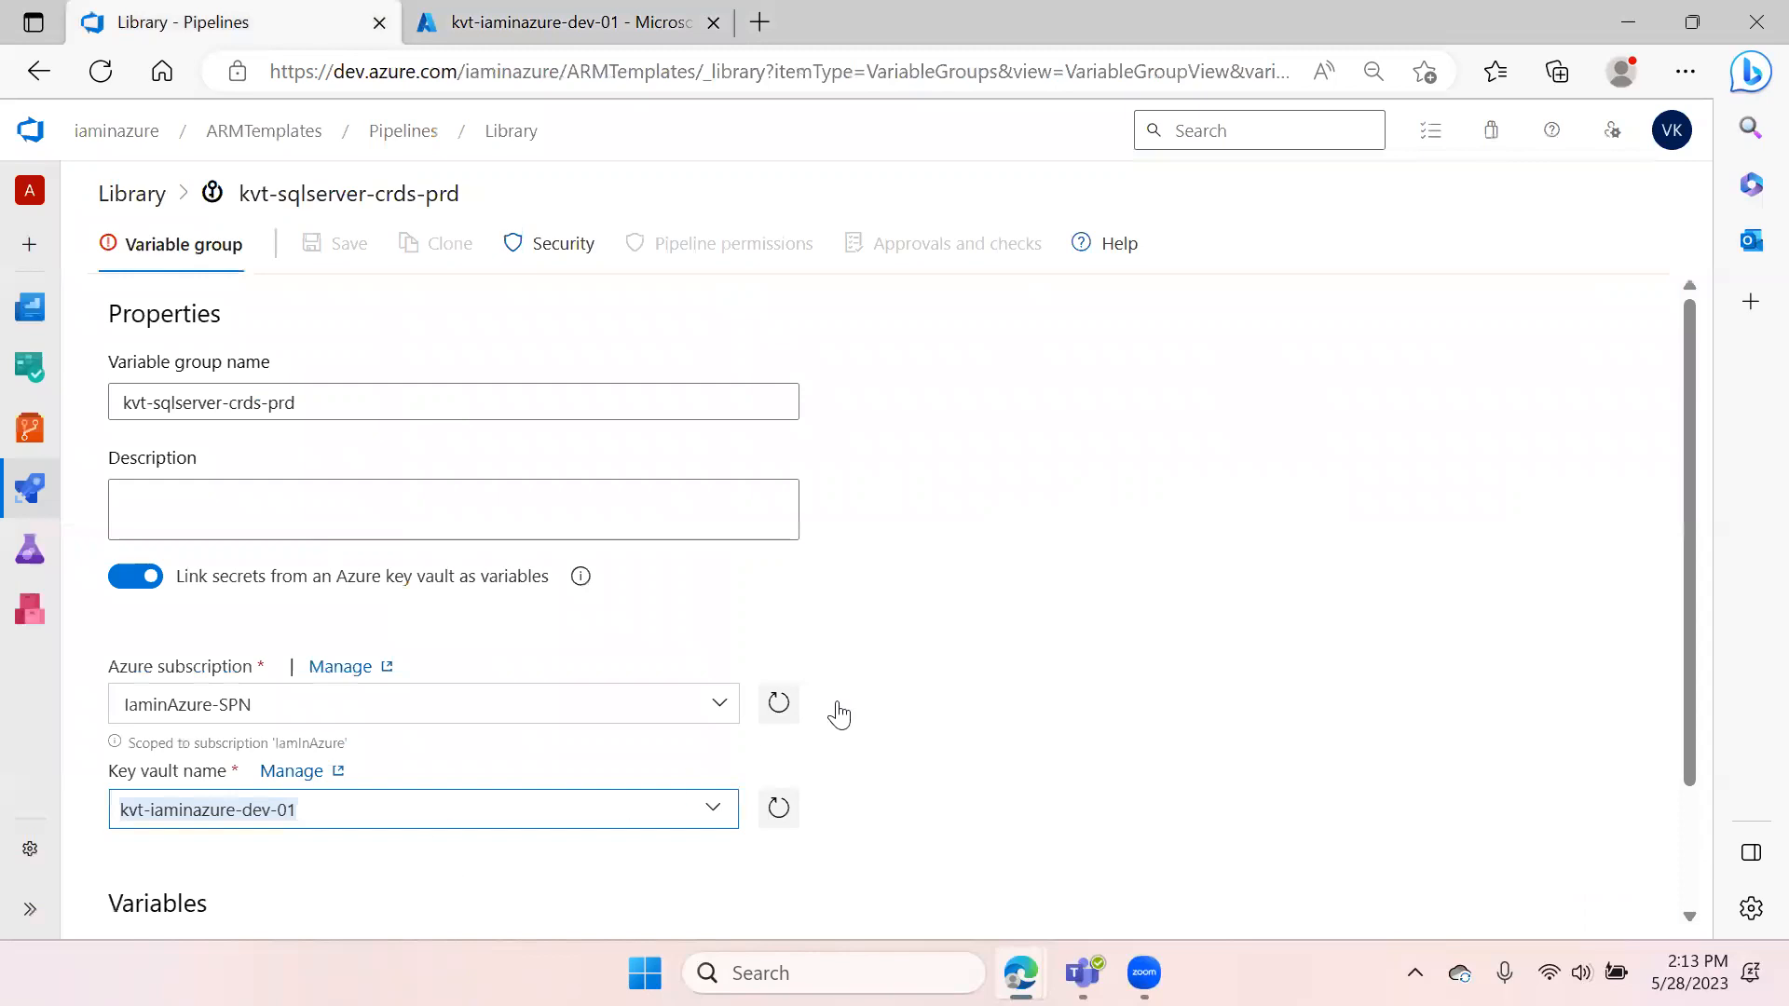
Add the password and username secrets from the key vault as variables and save the variable group
{"action": "scroll", "coordinate": [839, 712], "scroll_direction": "down", "scroll_amount": 2}
{"action": "left_click", "coordinate": [152, 880]}
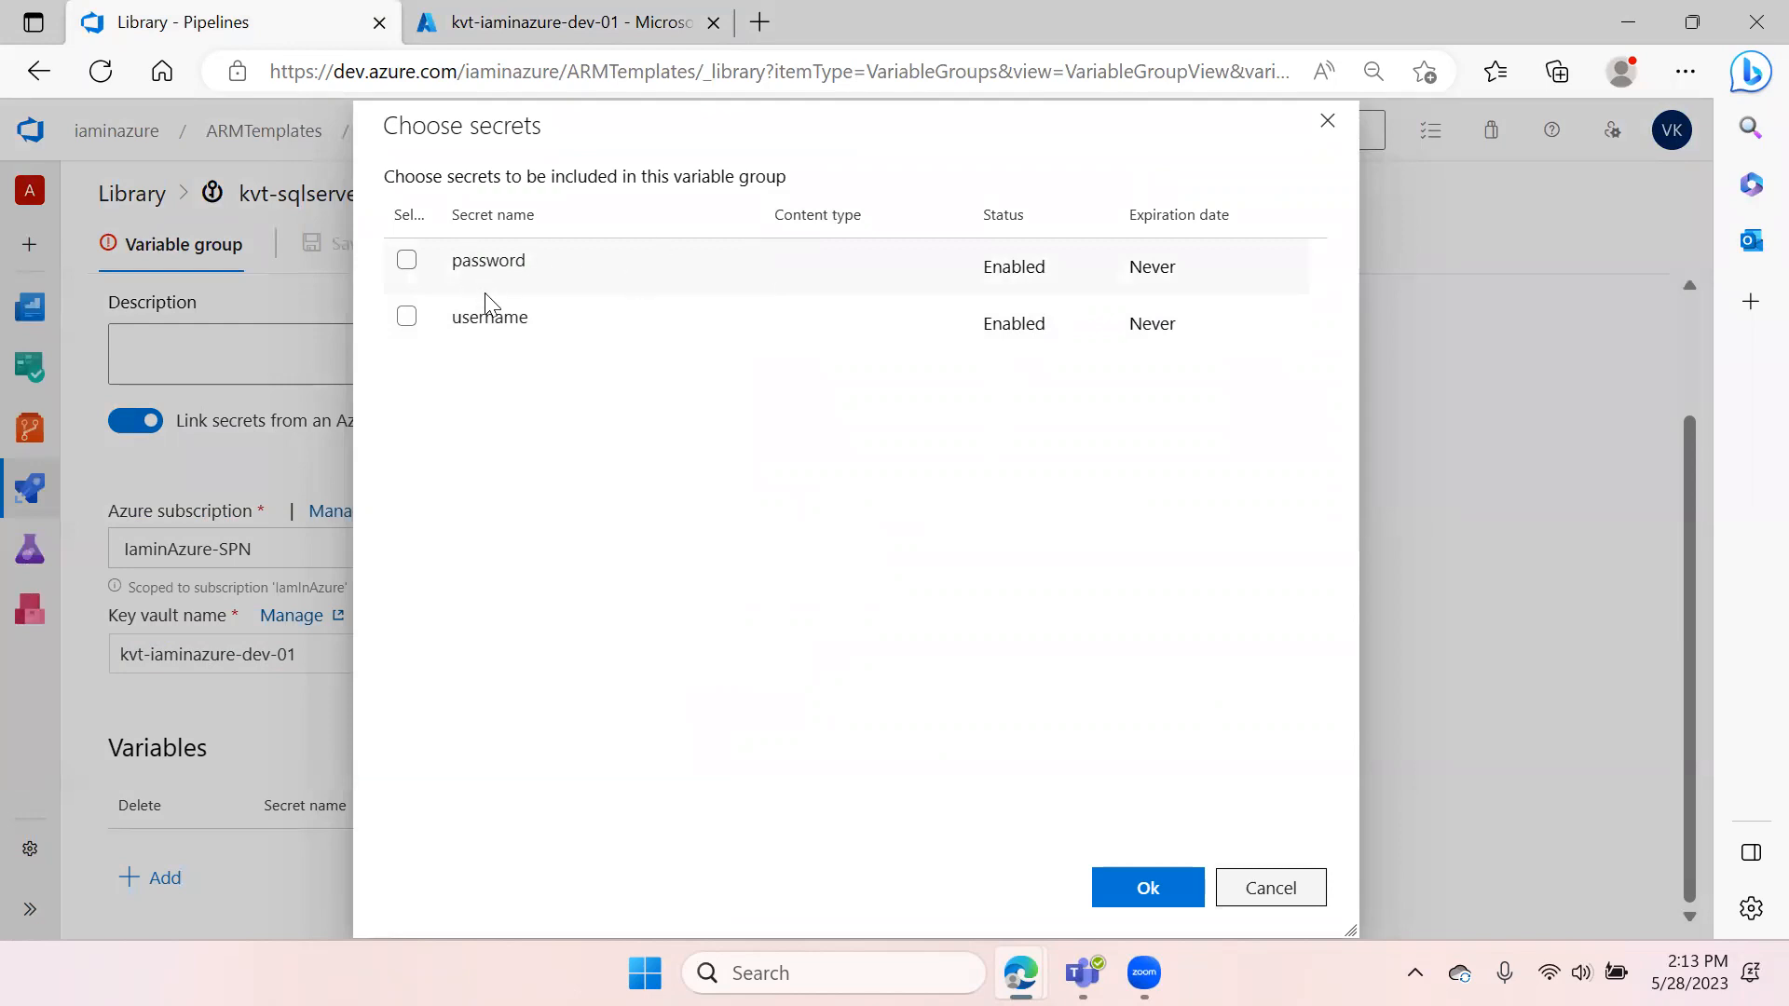
{"action": "left_click", "coordinate": [408, 262]}
{"action": "left_click", "coordinate": [1184, 887]}
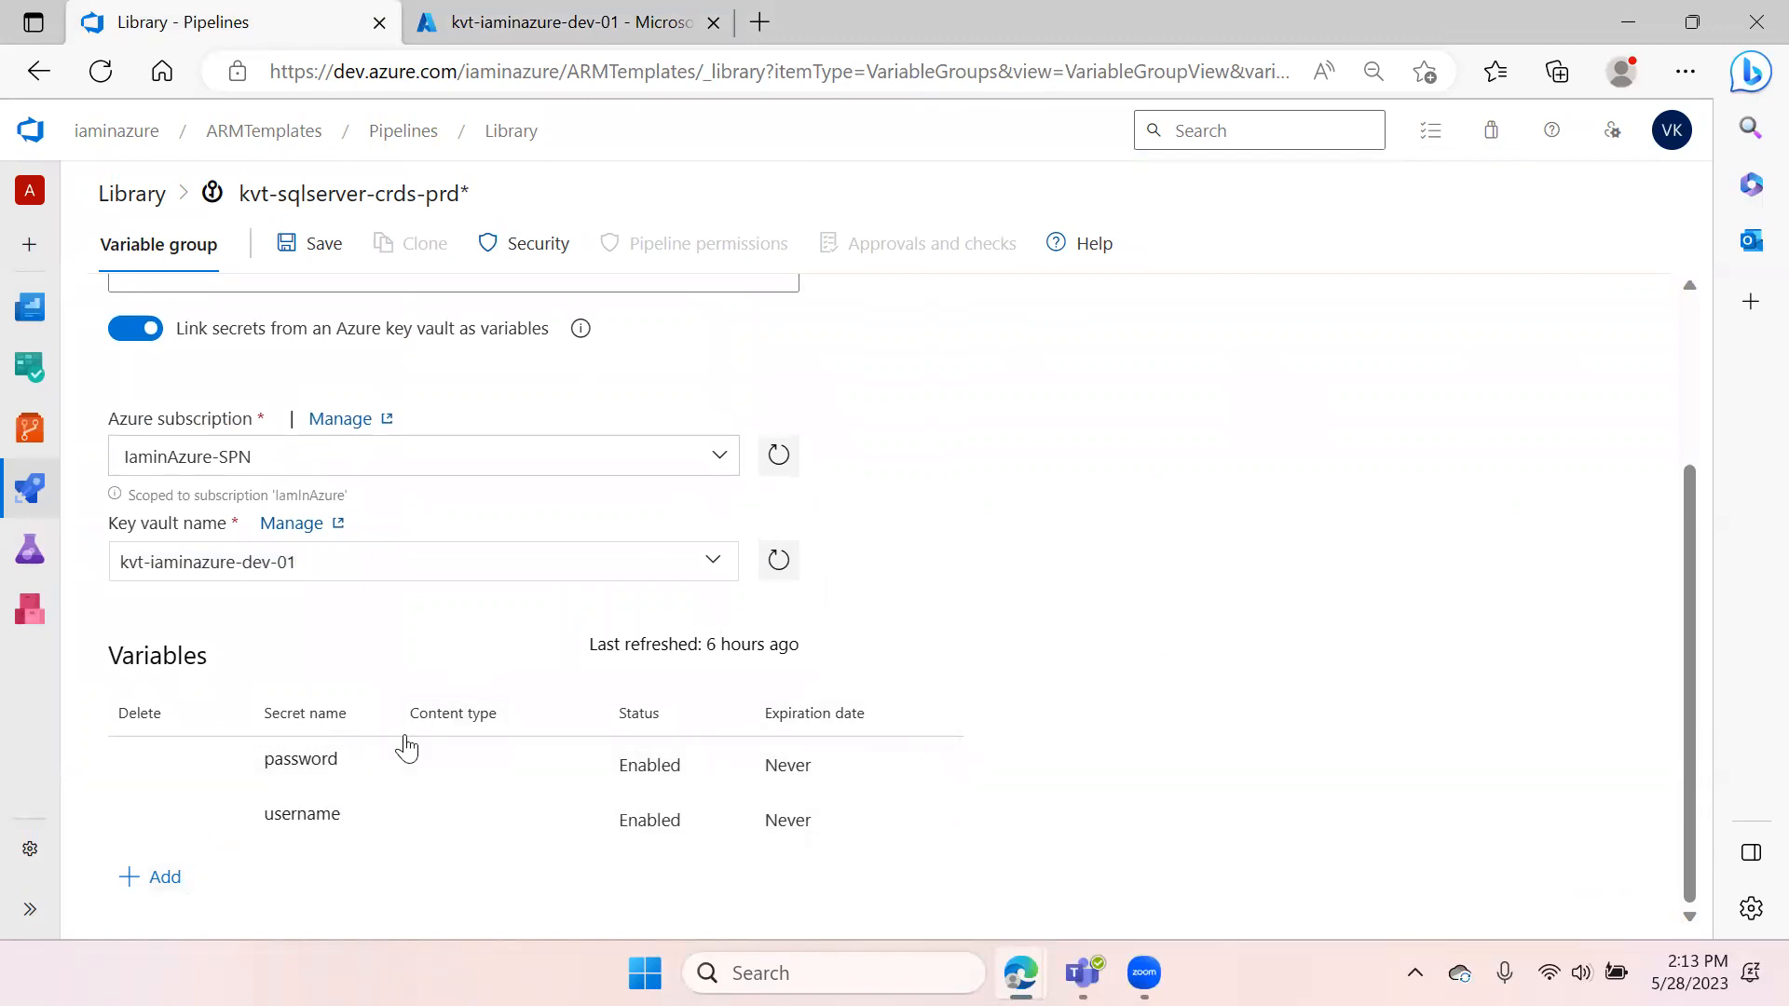
{"action": "left_click", "coordinate": [312, 245]}
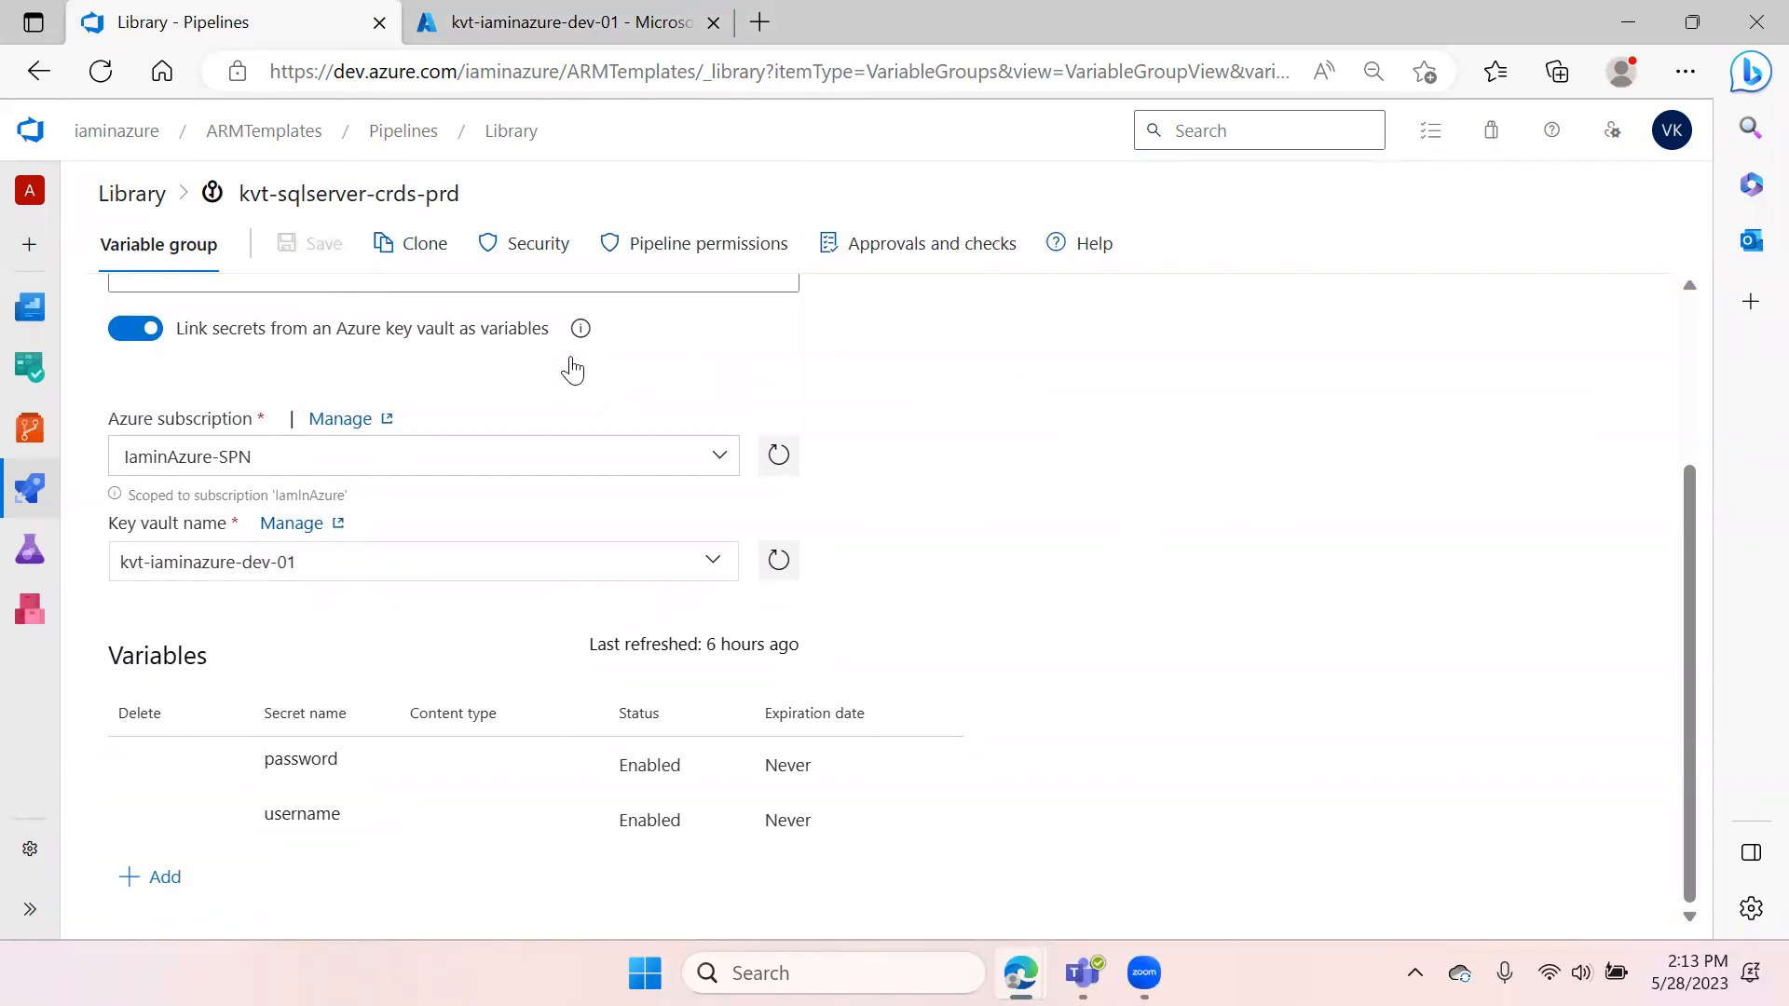
Open the ARM template Release pipeline for editing
{"action": "scroll", "coordinate": [159, 433], "scroll_direction": "up", "scroll_amount": 3}
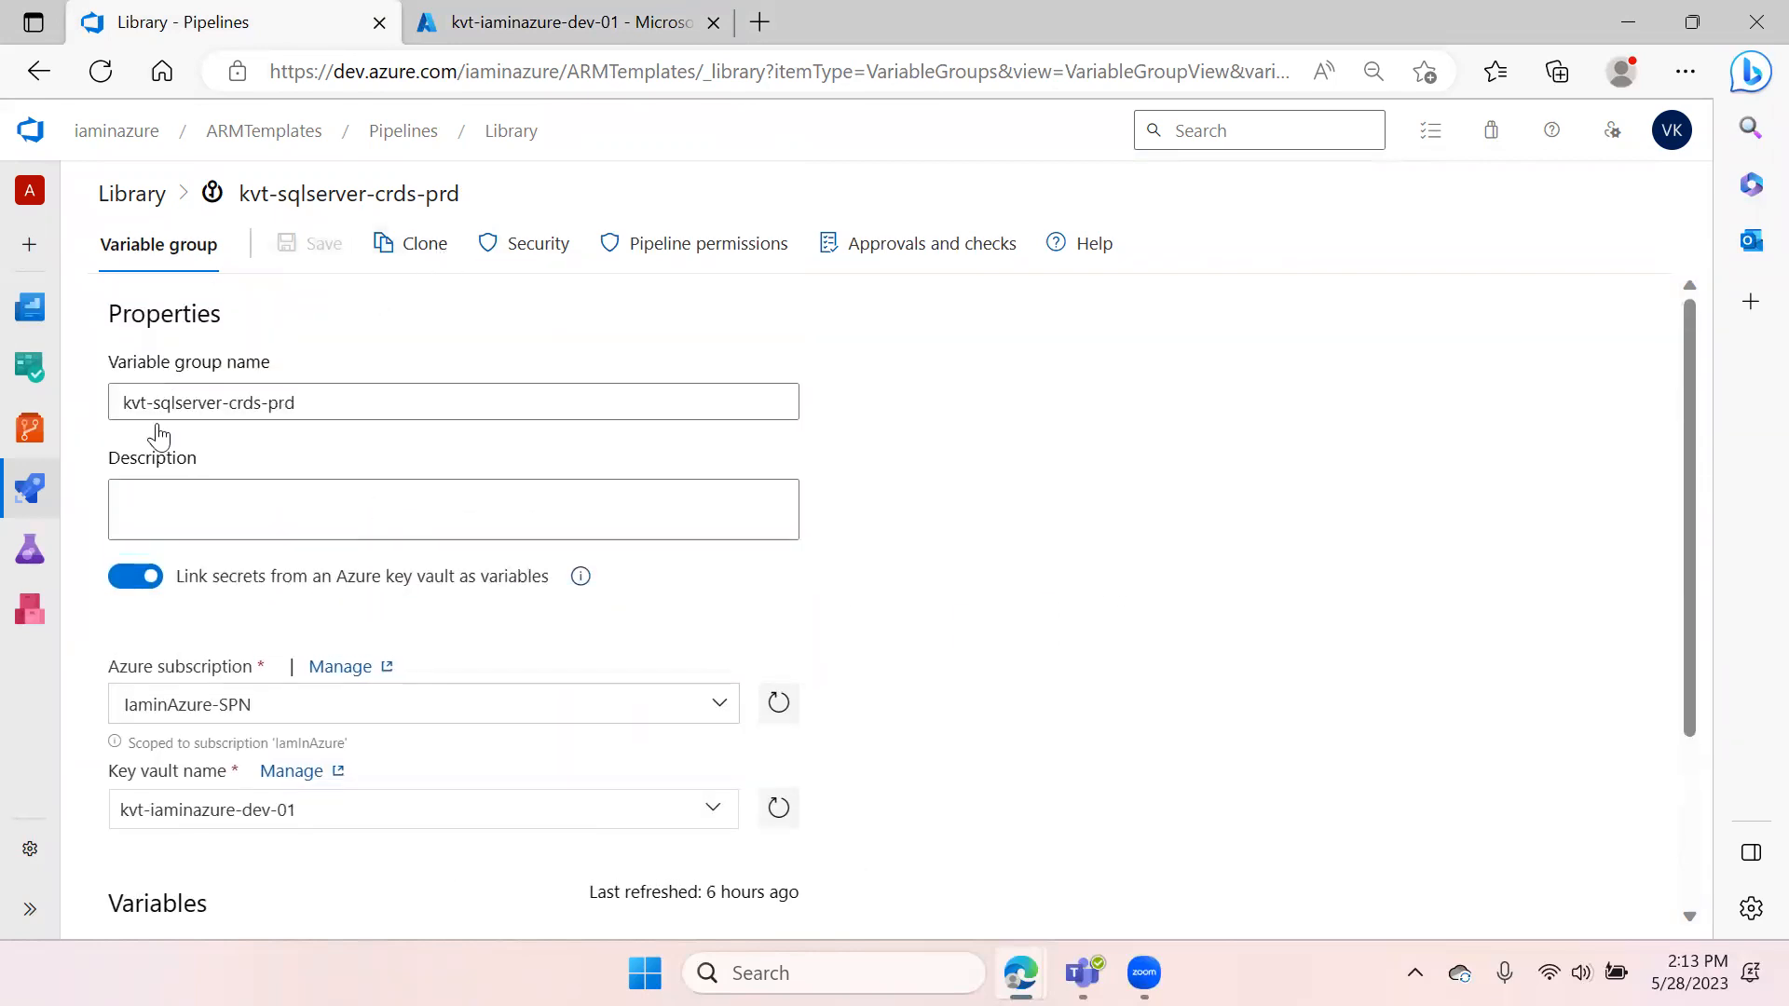
{"action": "mouse_move", "coordinate": [37, 492]}
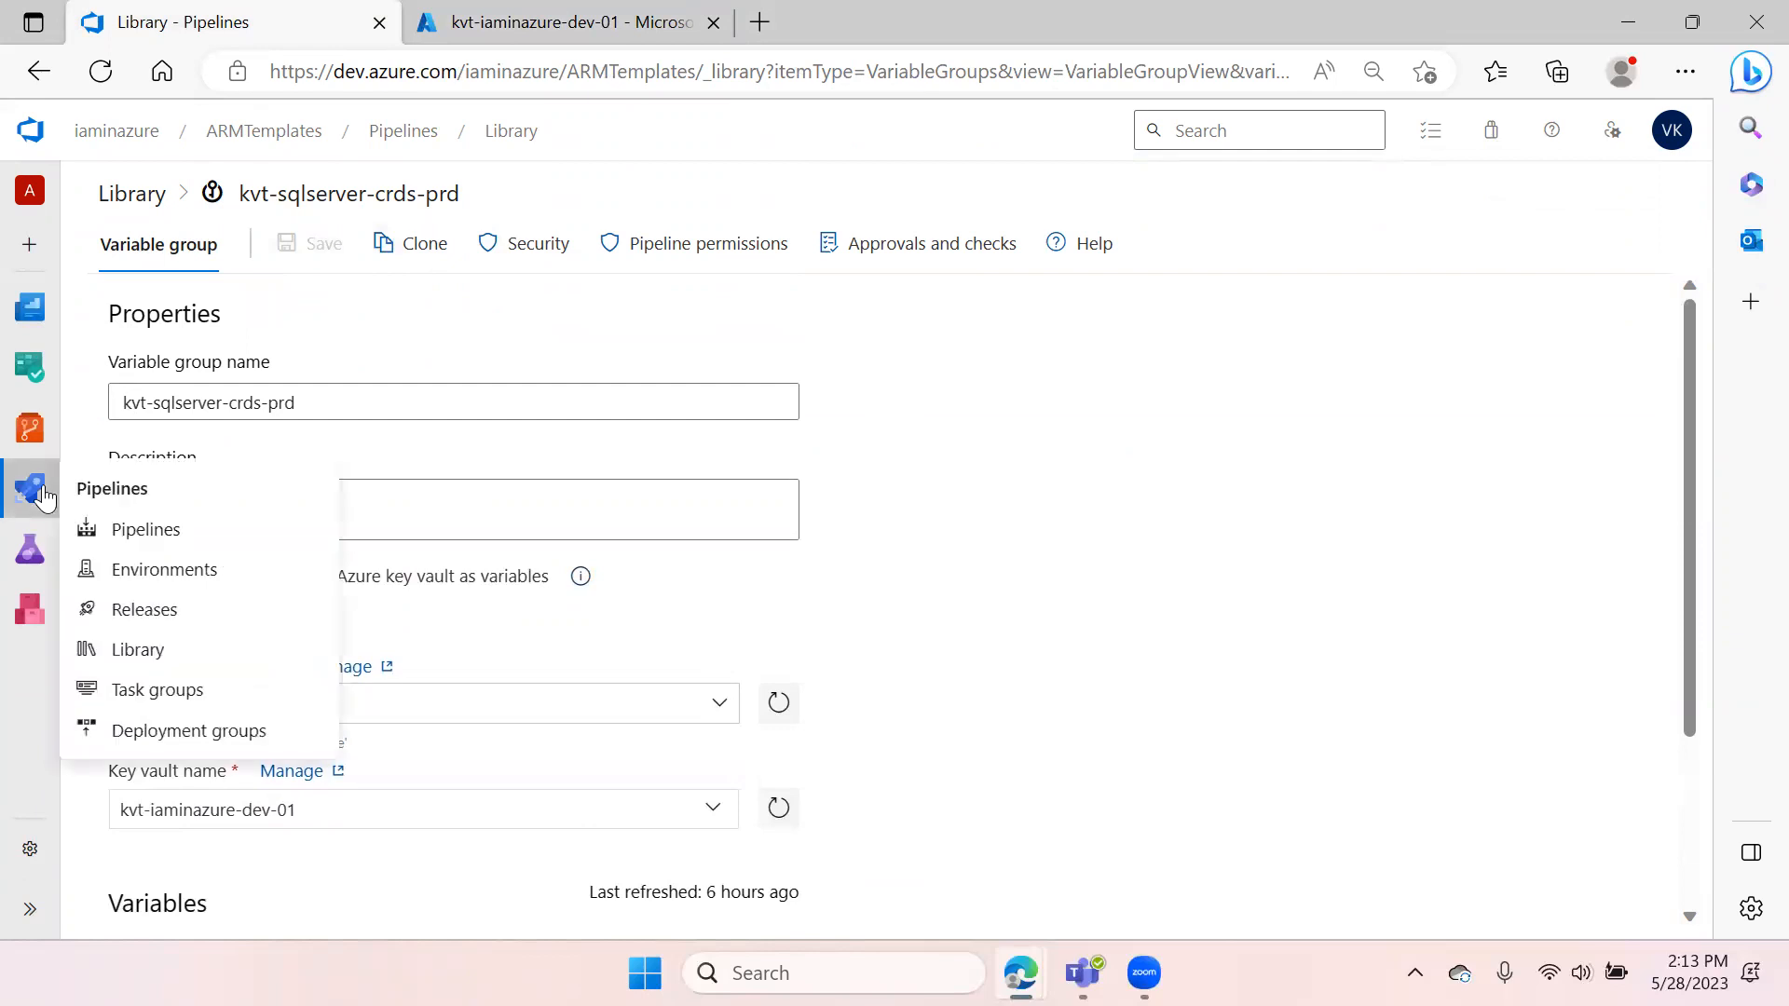
{"action": "left_click", "coordinate": [165, 546]}
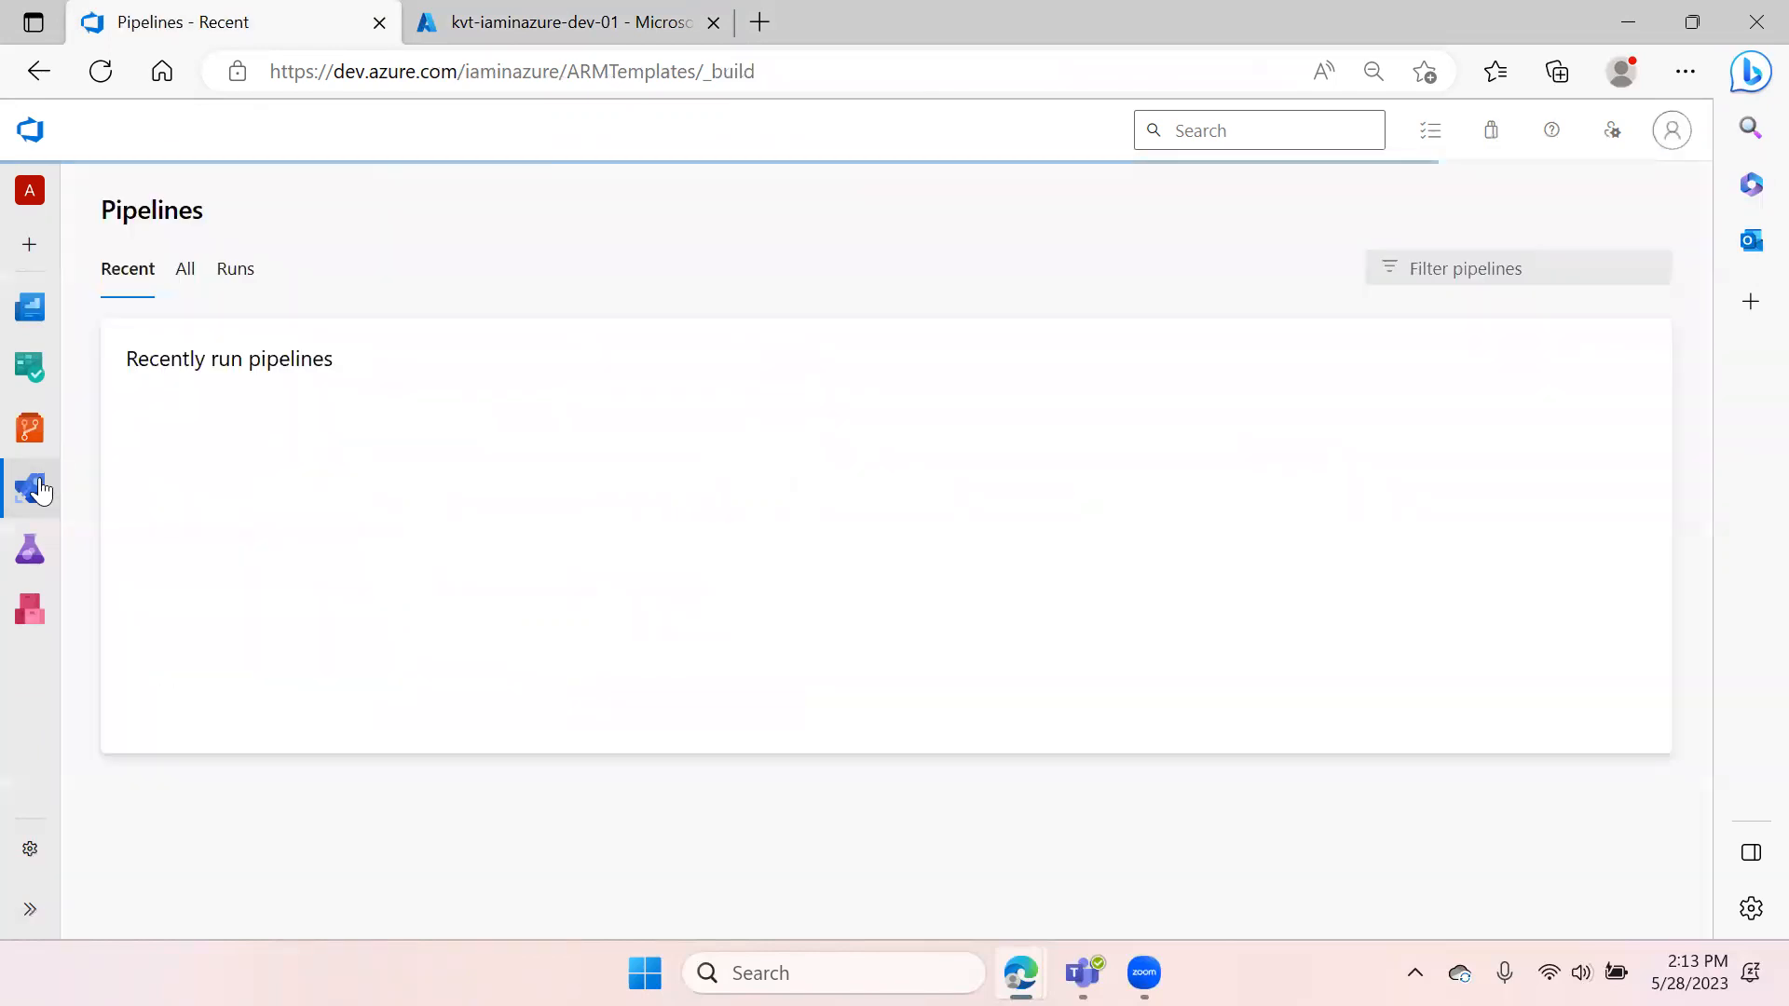
{"action": "mouse_move", "coordinate": [51, 508]}
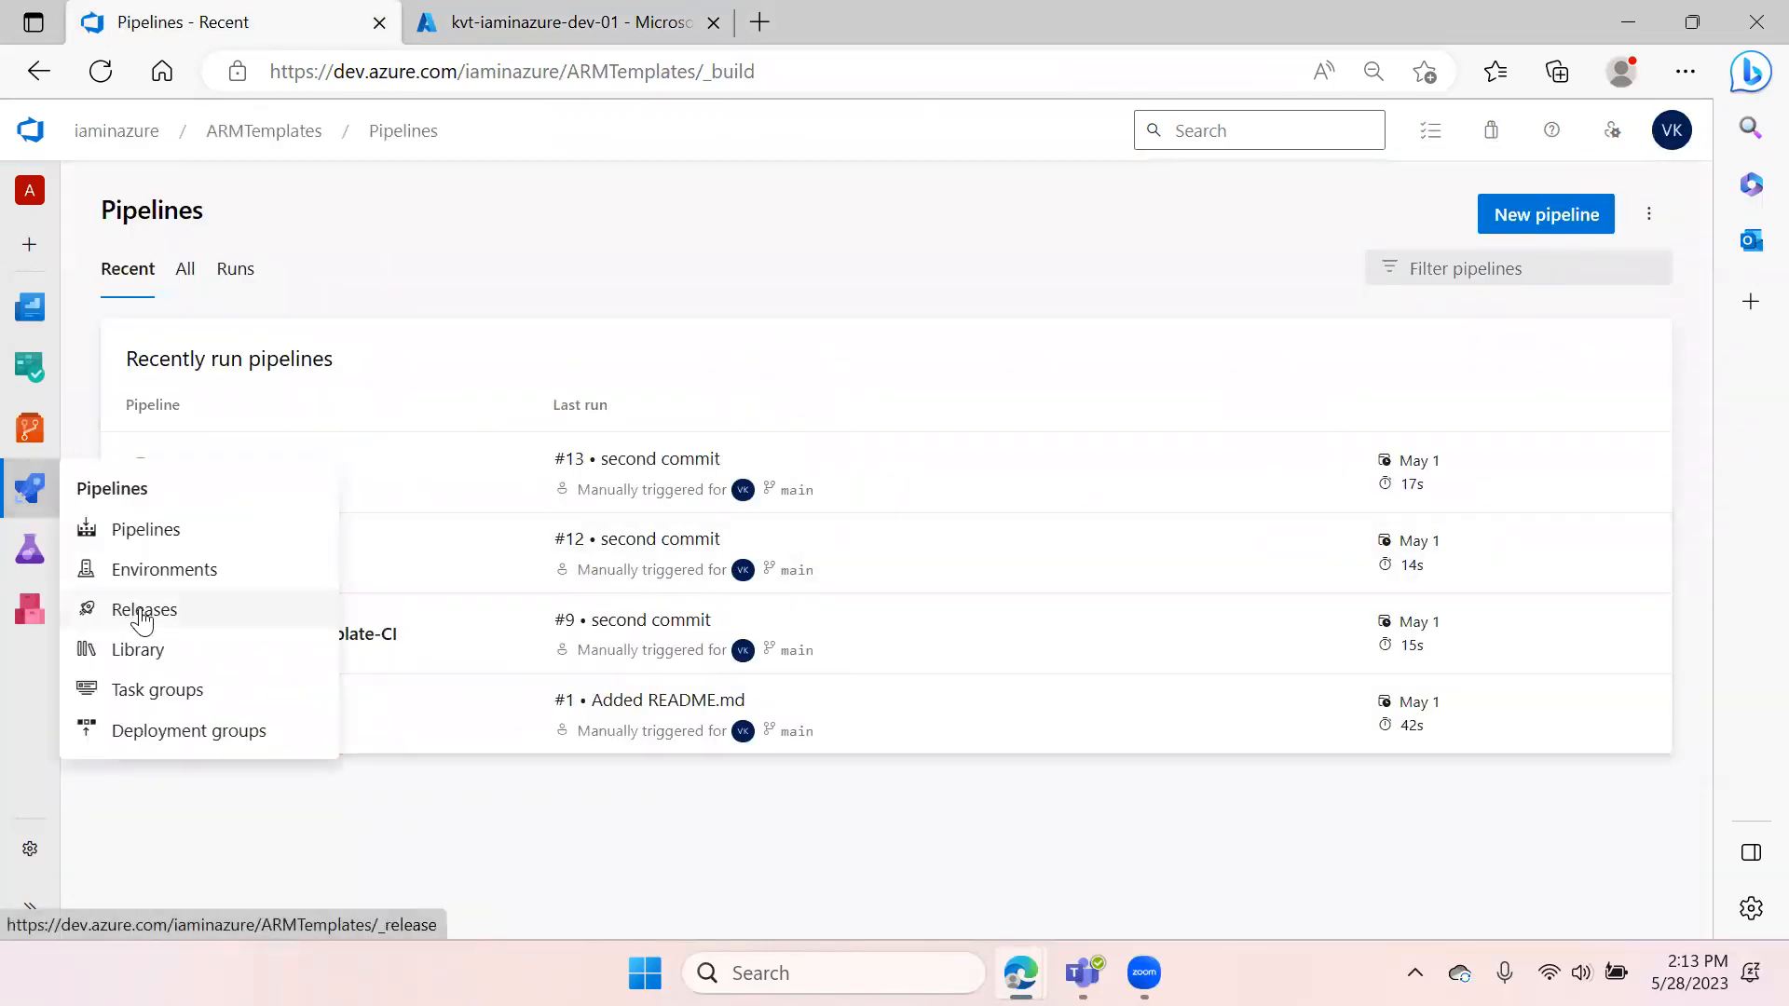
{"action": "left_click", "coordinate": [142, 610]}
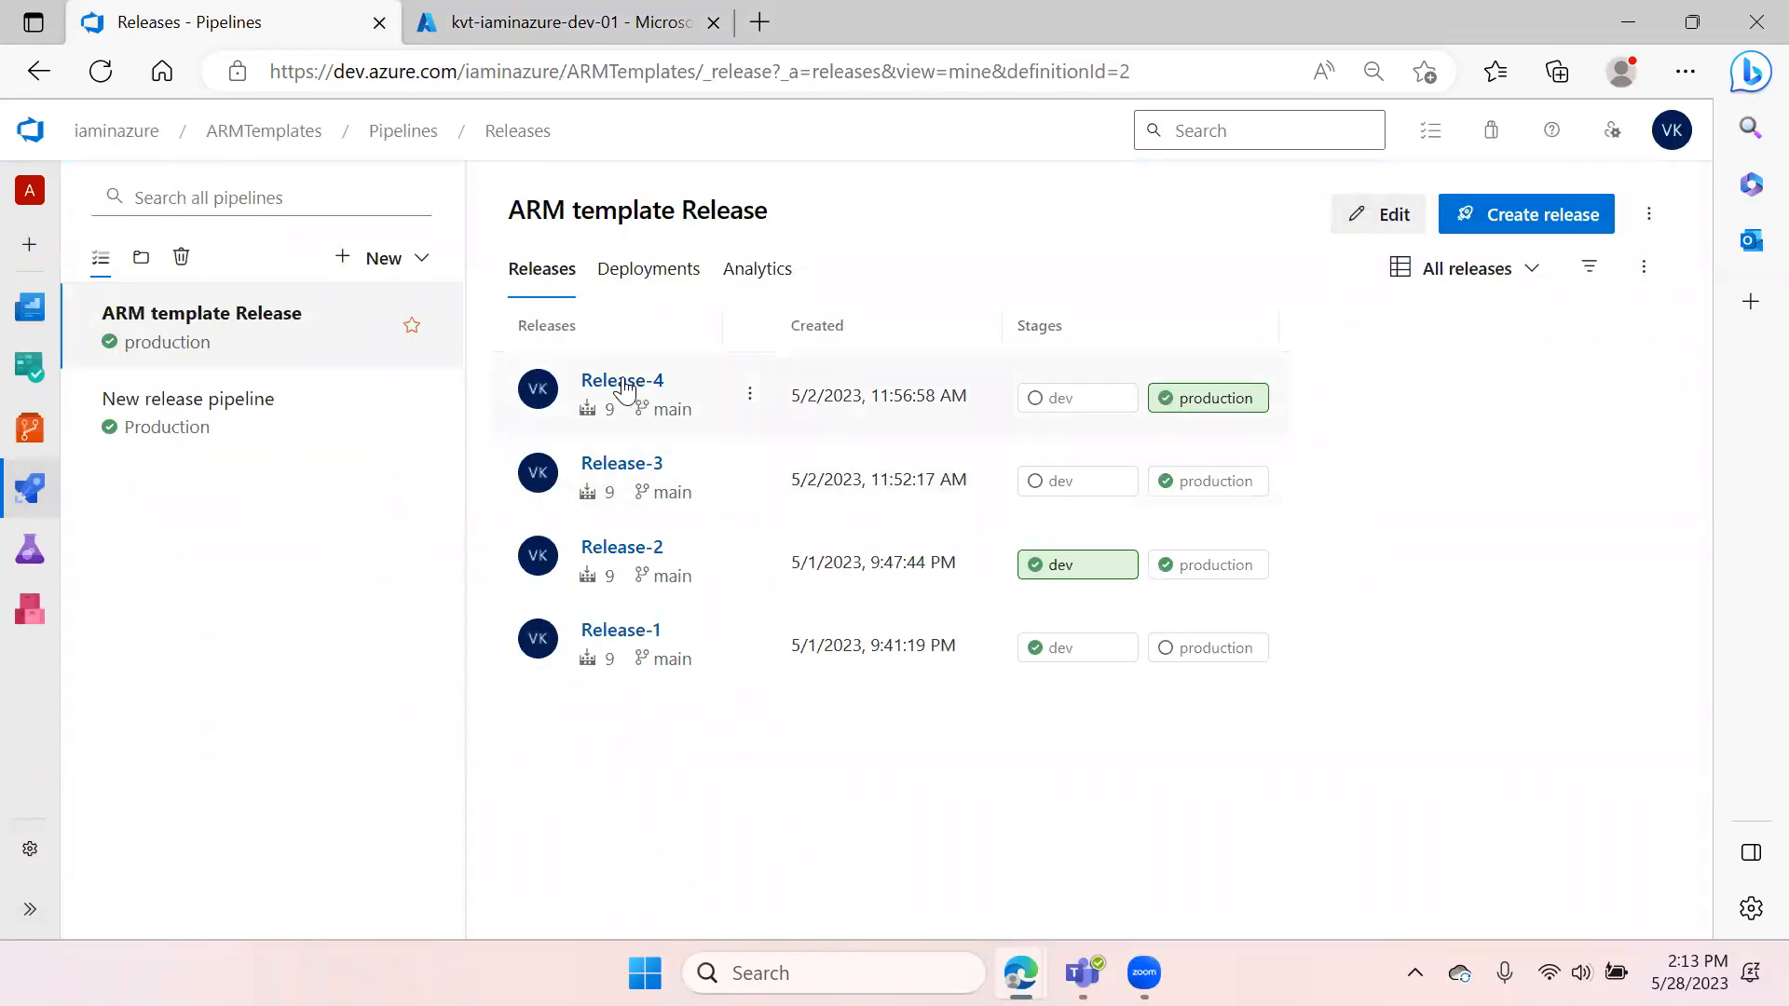
{"action": "left_click", "coordinate": [1397, 216]}
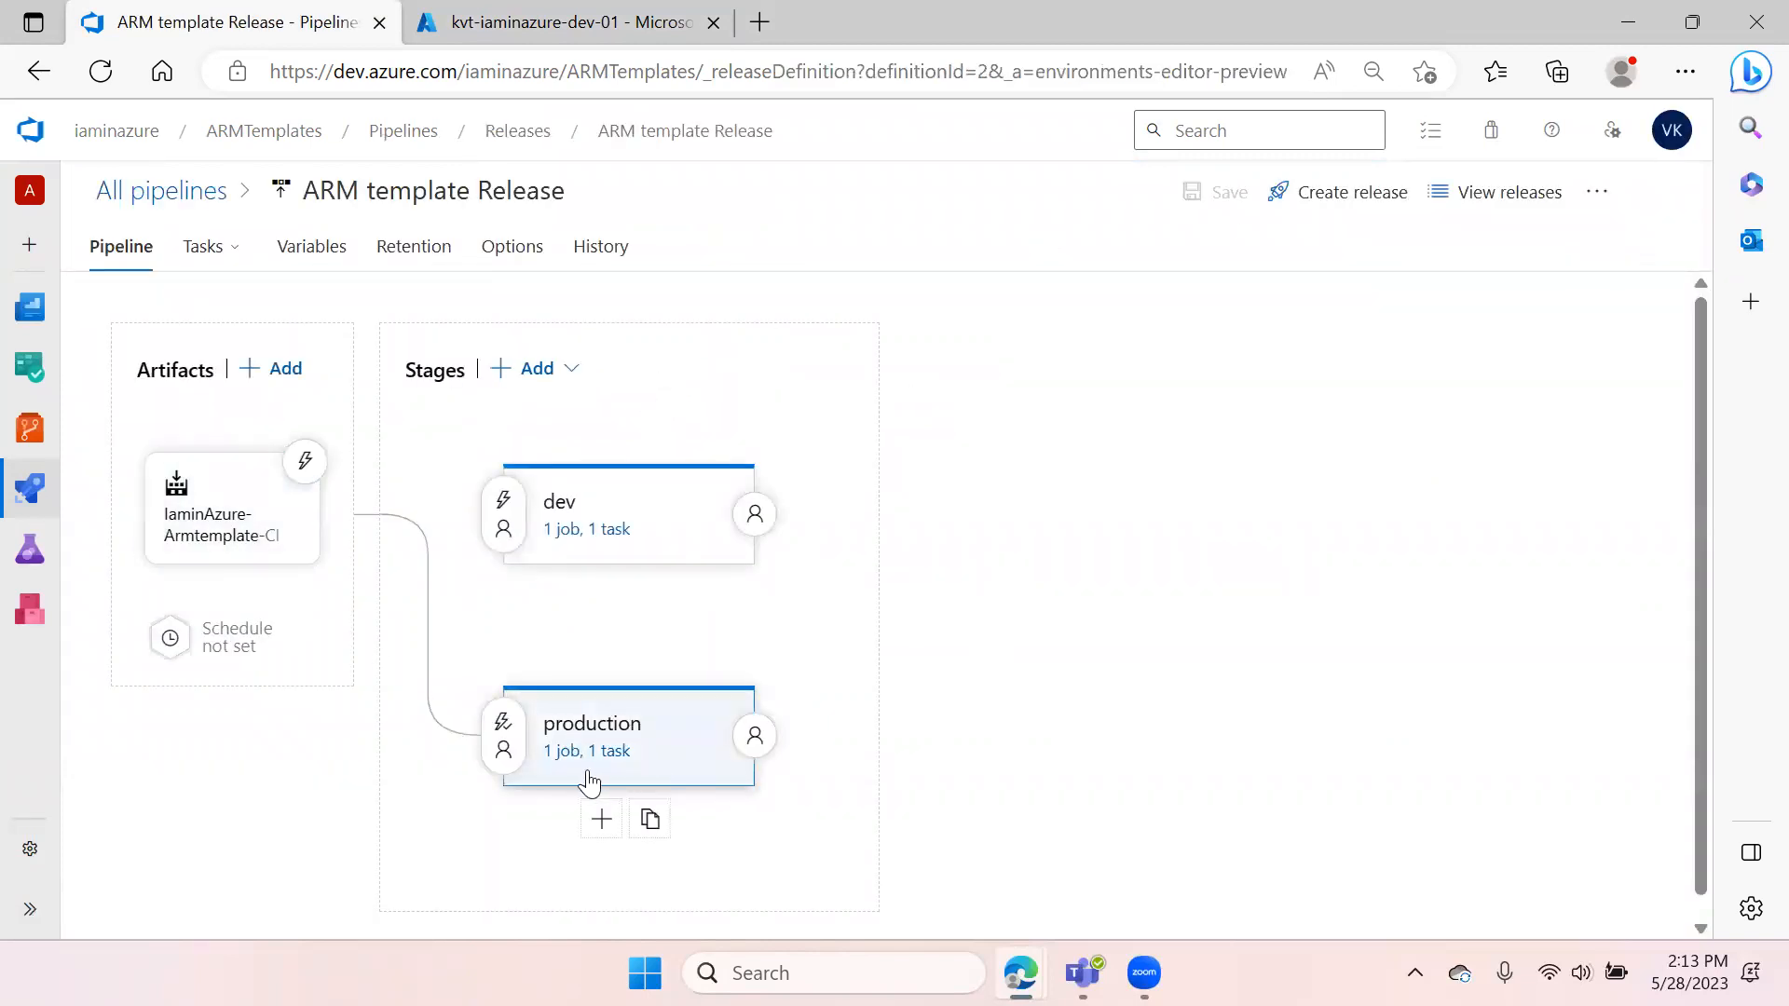
Link the kvt-sqlserver-crds-prd variable group to the release pipeline, scoped to the production stage
{"action": "left_click", "coordinate": [597, 751]}
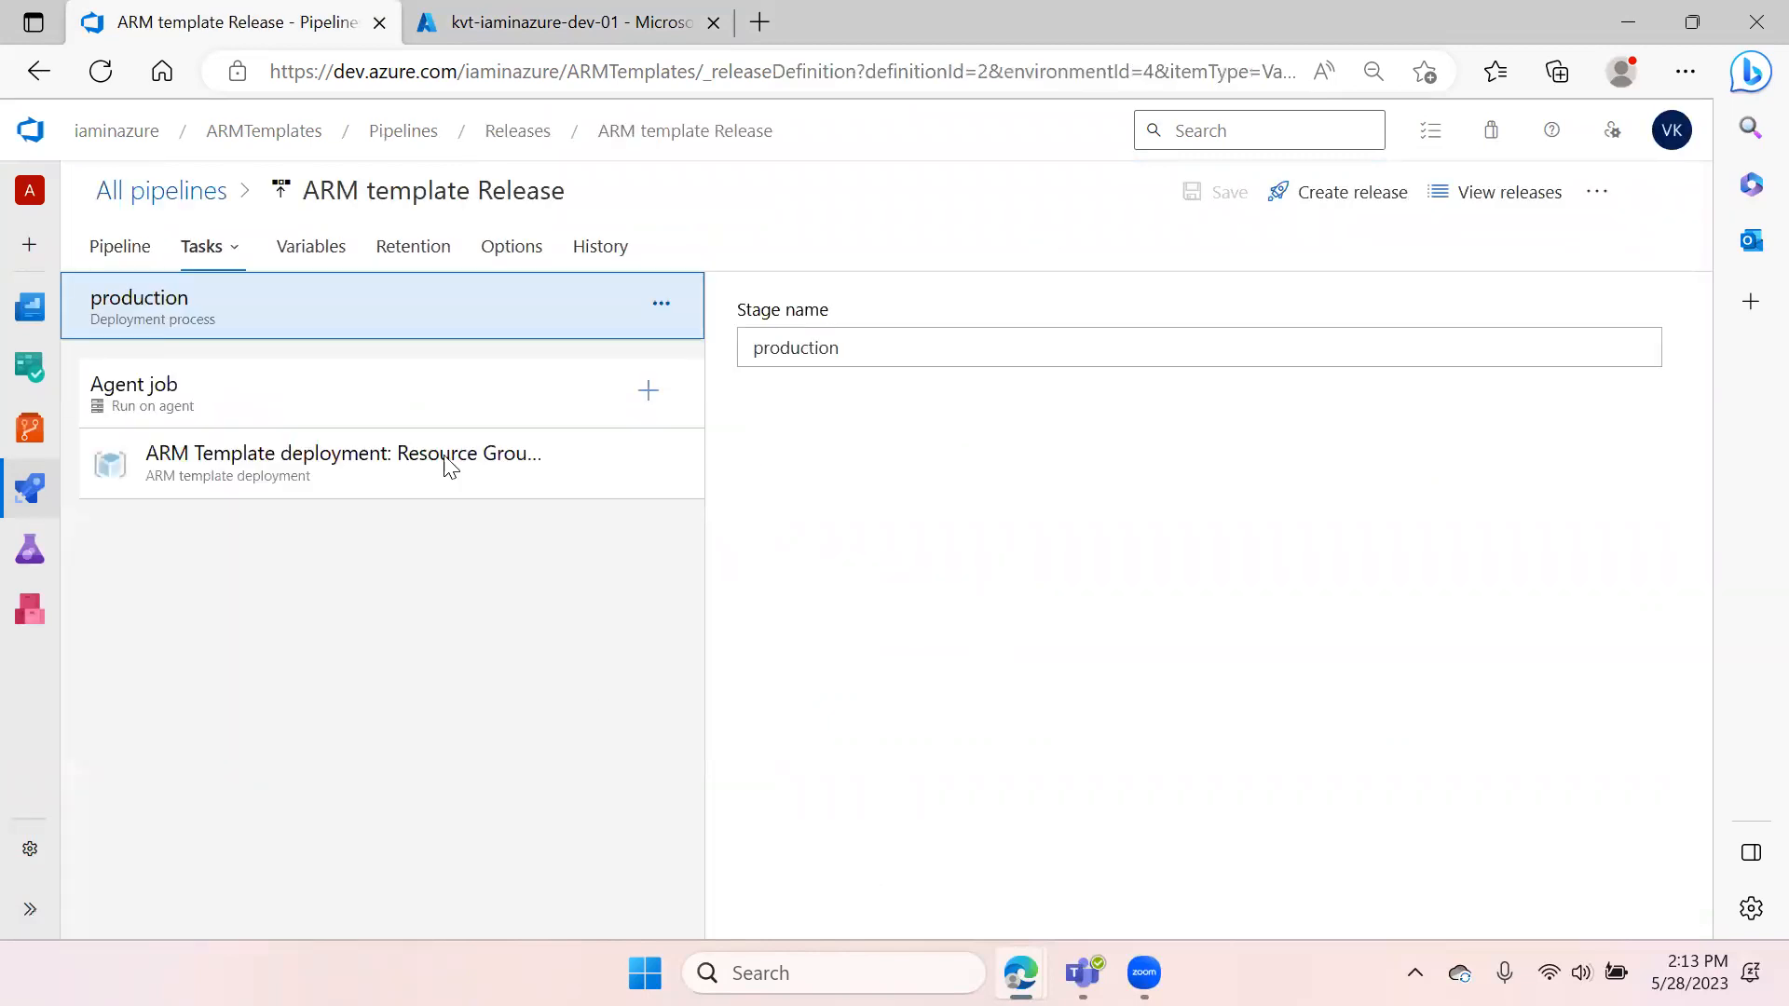
{"action": "left_click", "coordinate": [311, 249]}
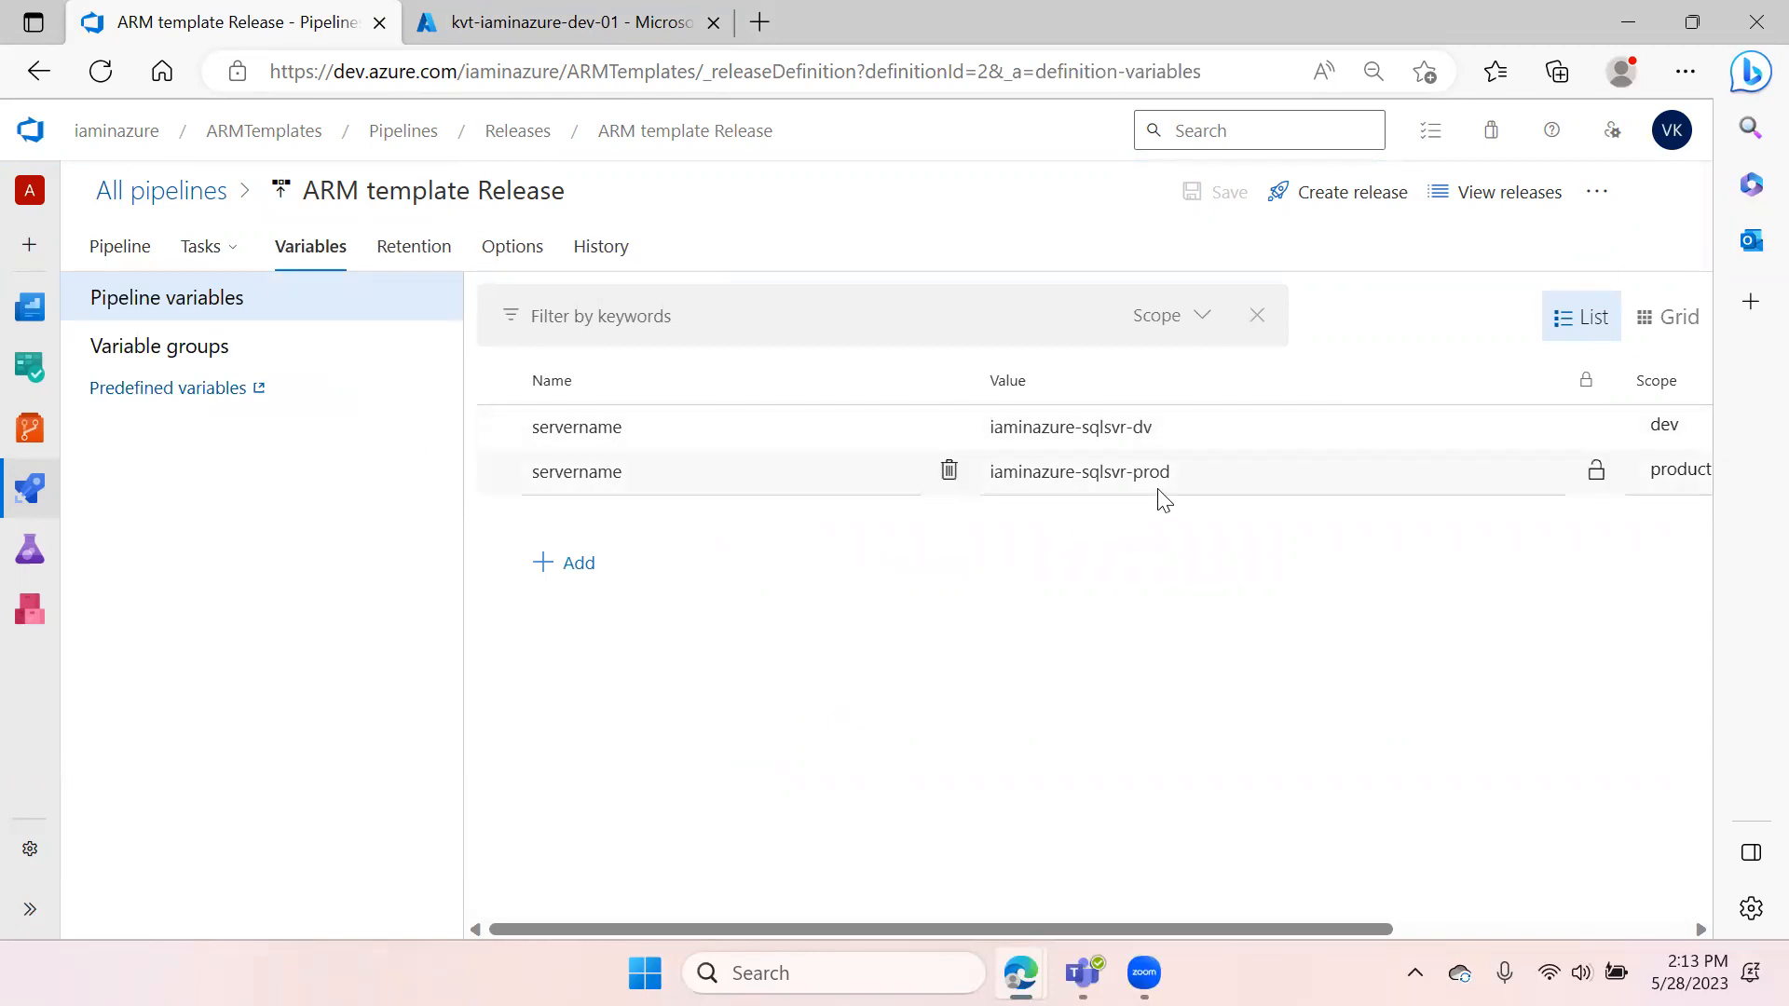
{"action": "left_click", "coordinate": [184, 352]}
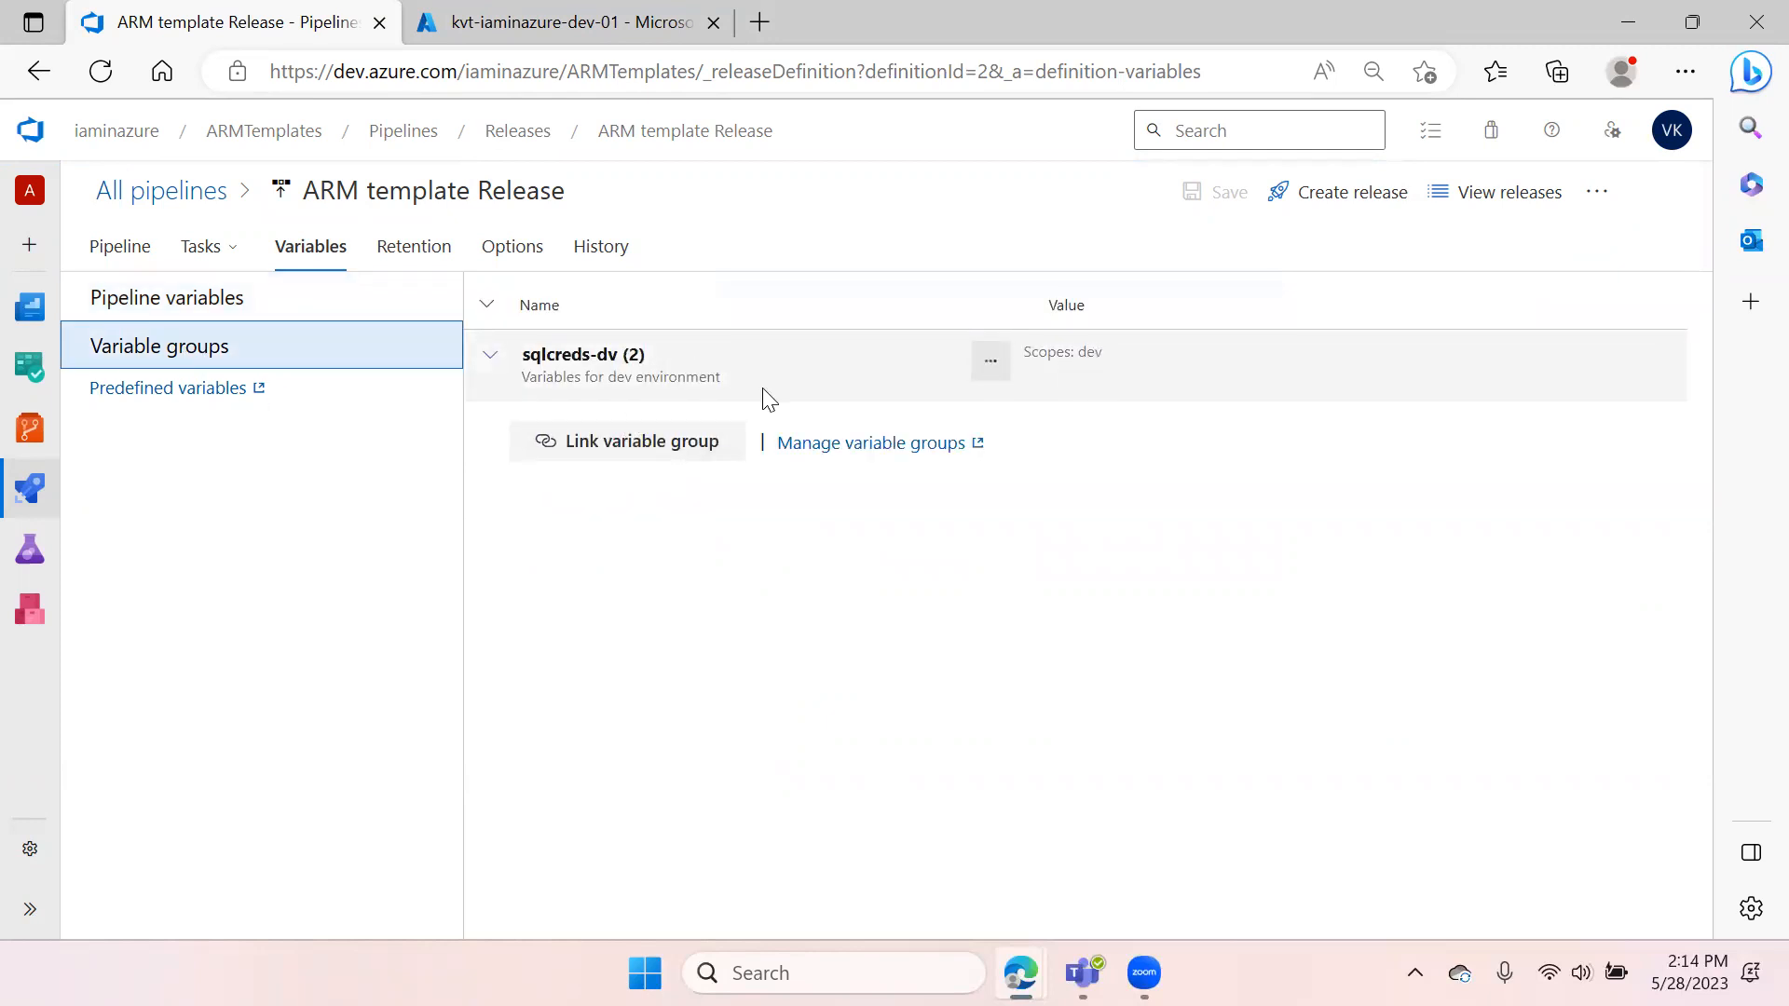
{"action": "left_click", "coordinate": [680, 440]}
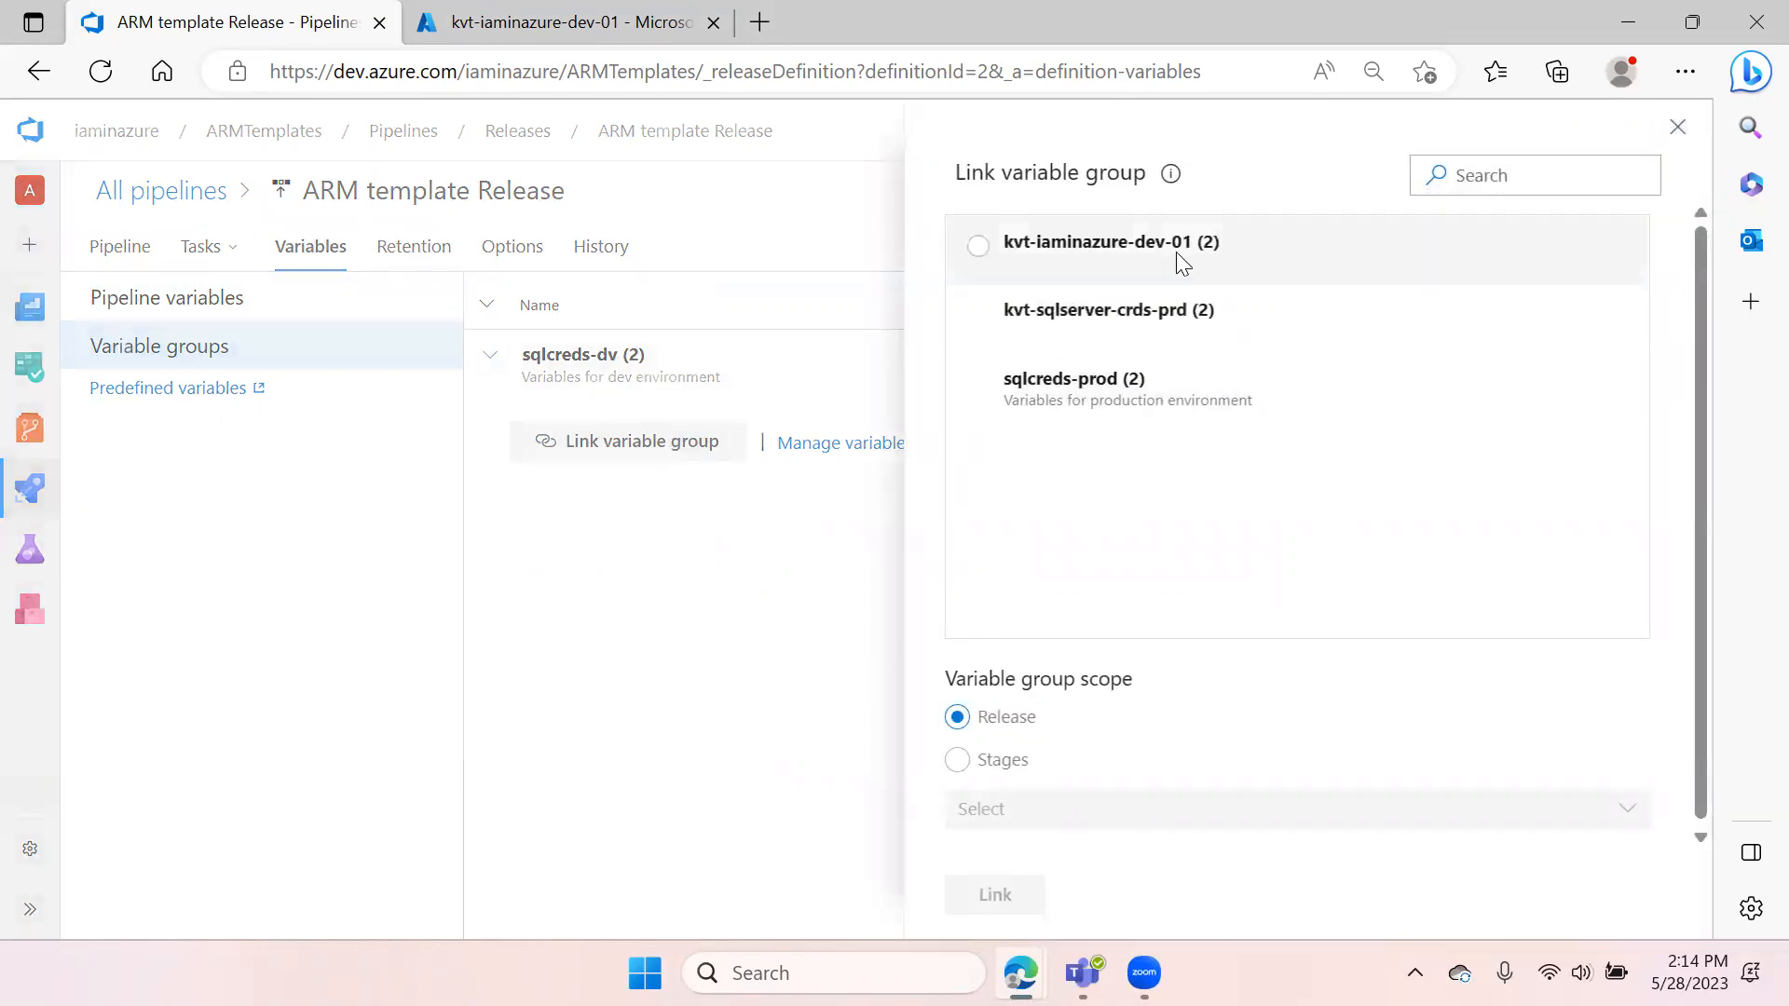
{"action": "left_click", "coordinate": [978, 316]}
{"action": "left_click", "coordinate": [957, 759]}
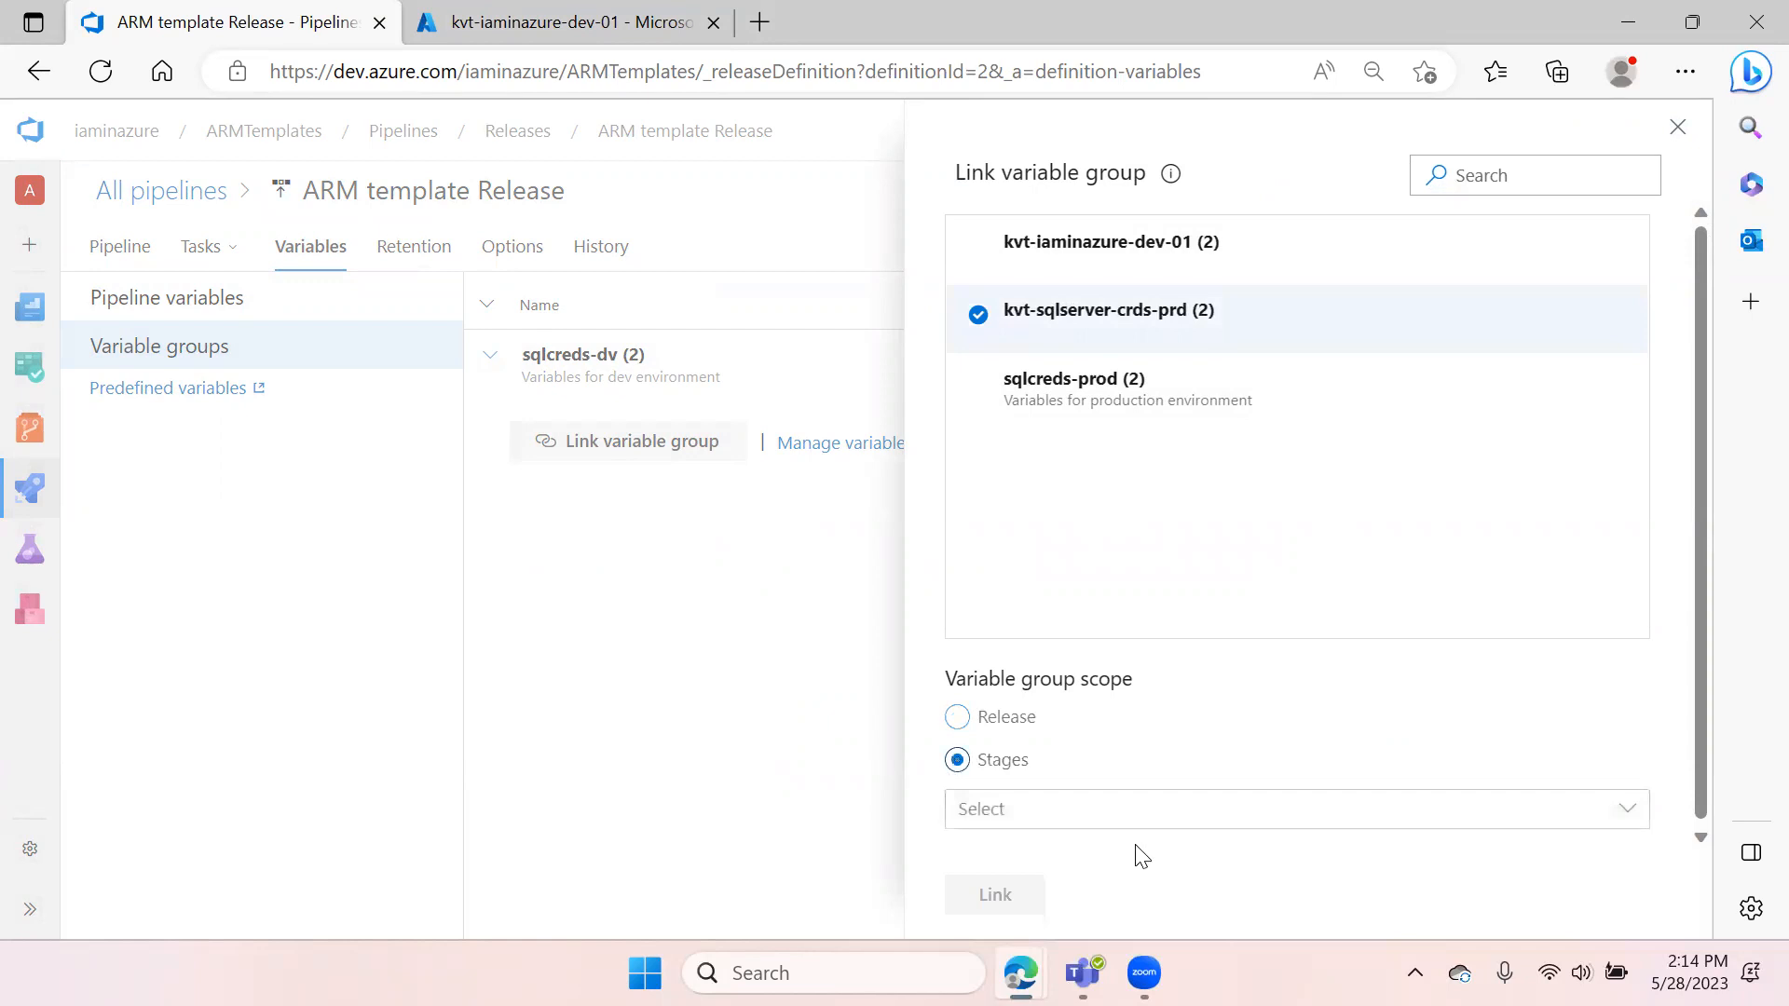
{"action": "left_click", "coordinate": [1174, 814]}
{"action": "left_click", "coordinate": [974, 899]}
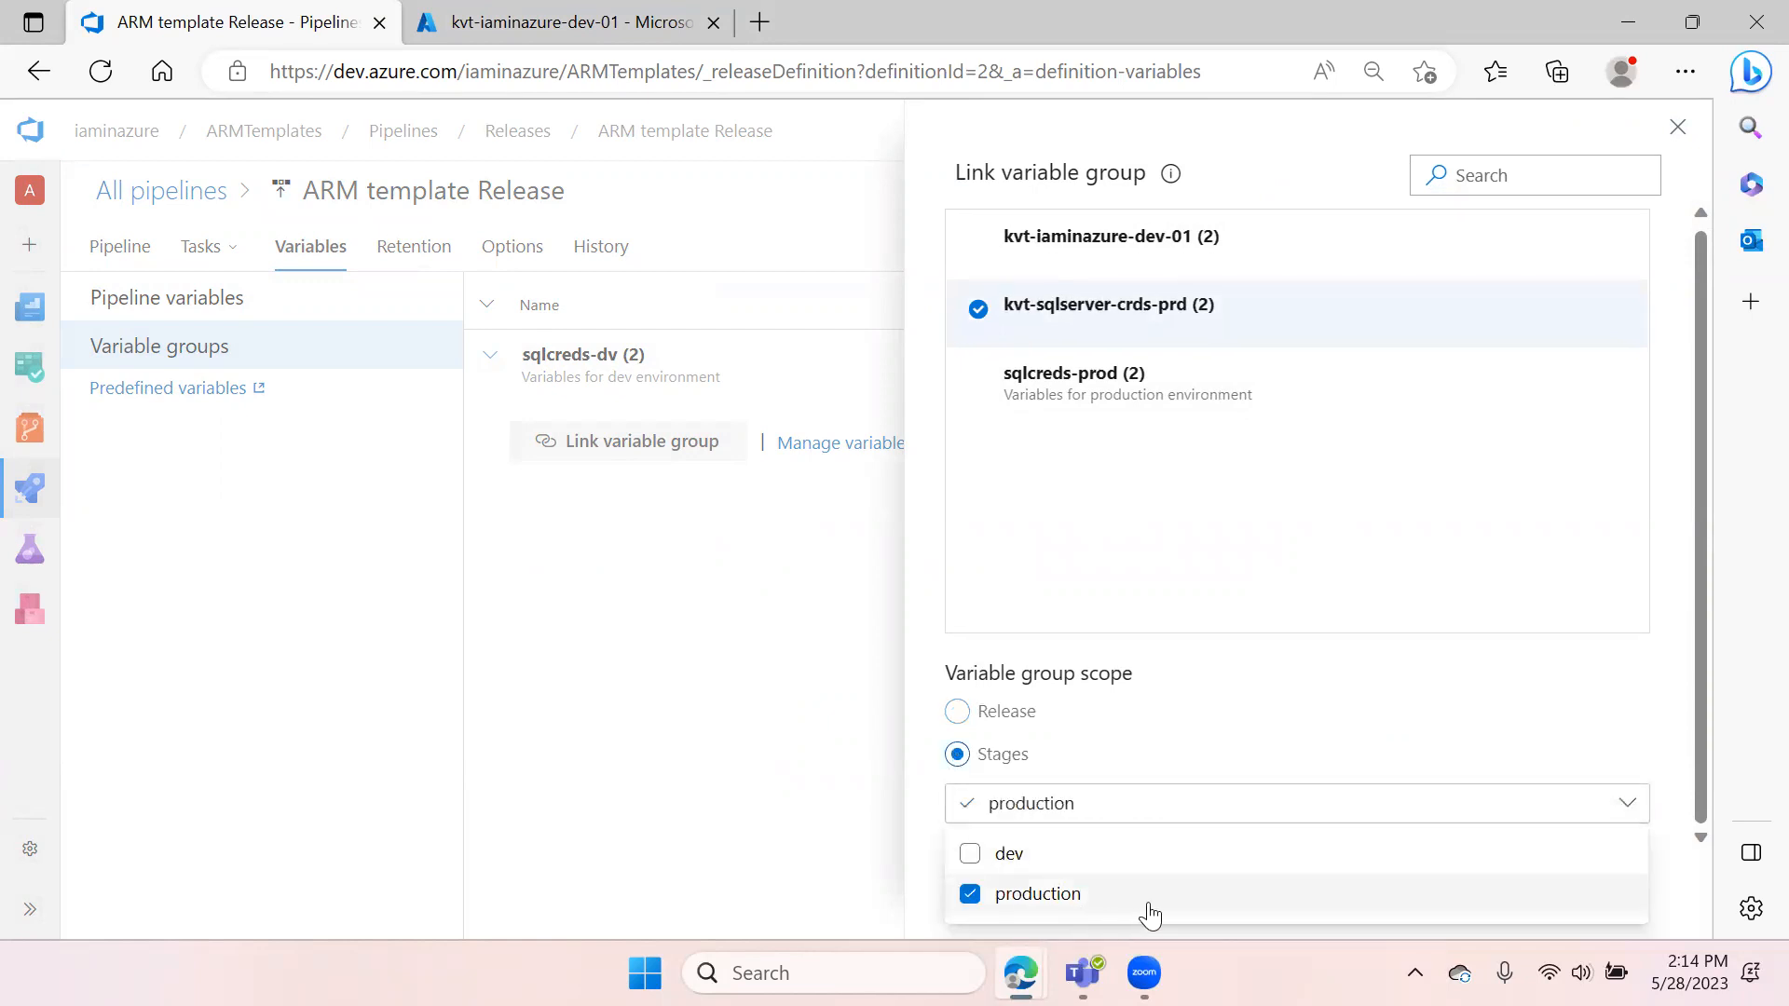
{"action": "left_click", "coordinate": [1379, 669]}
{"action": "left_click", "coordinate": [1024, 895]}
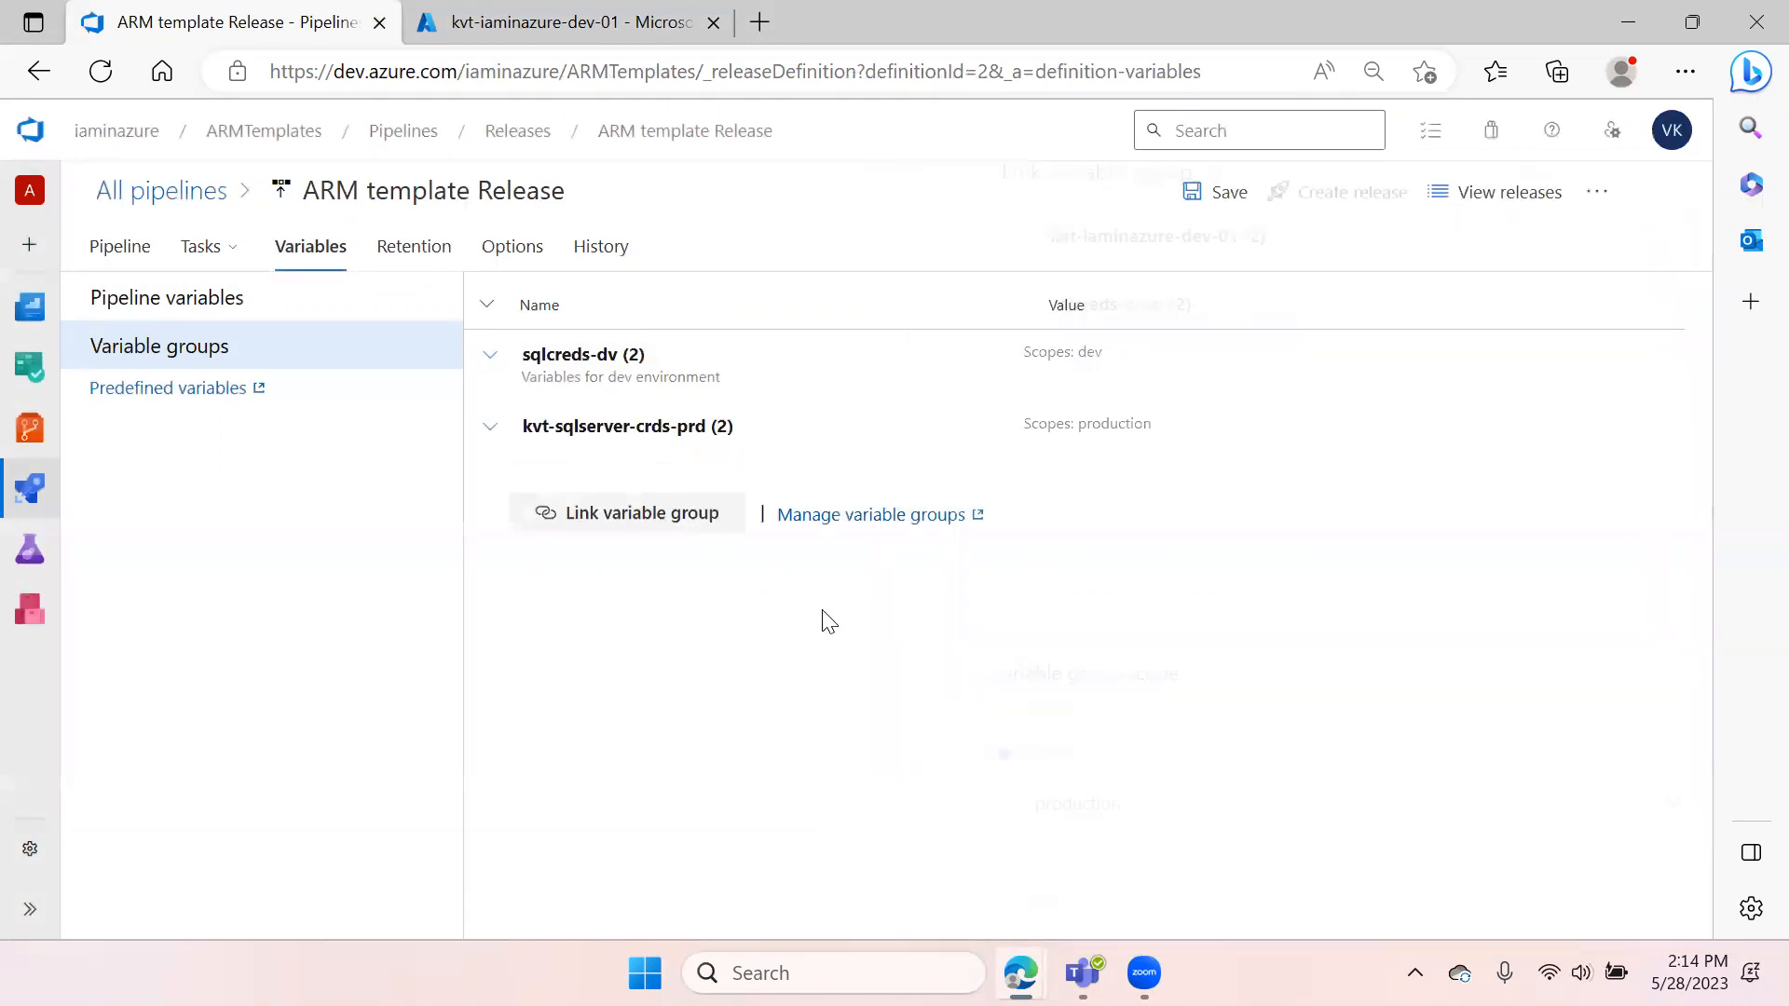
Examine the linked group's variables, the production deployment task's override template parameters, and the pipeline variables
{"action": "left_click", "coordinate": [491, 434]}
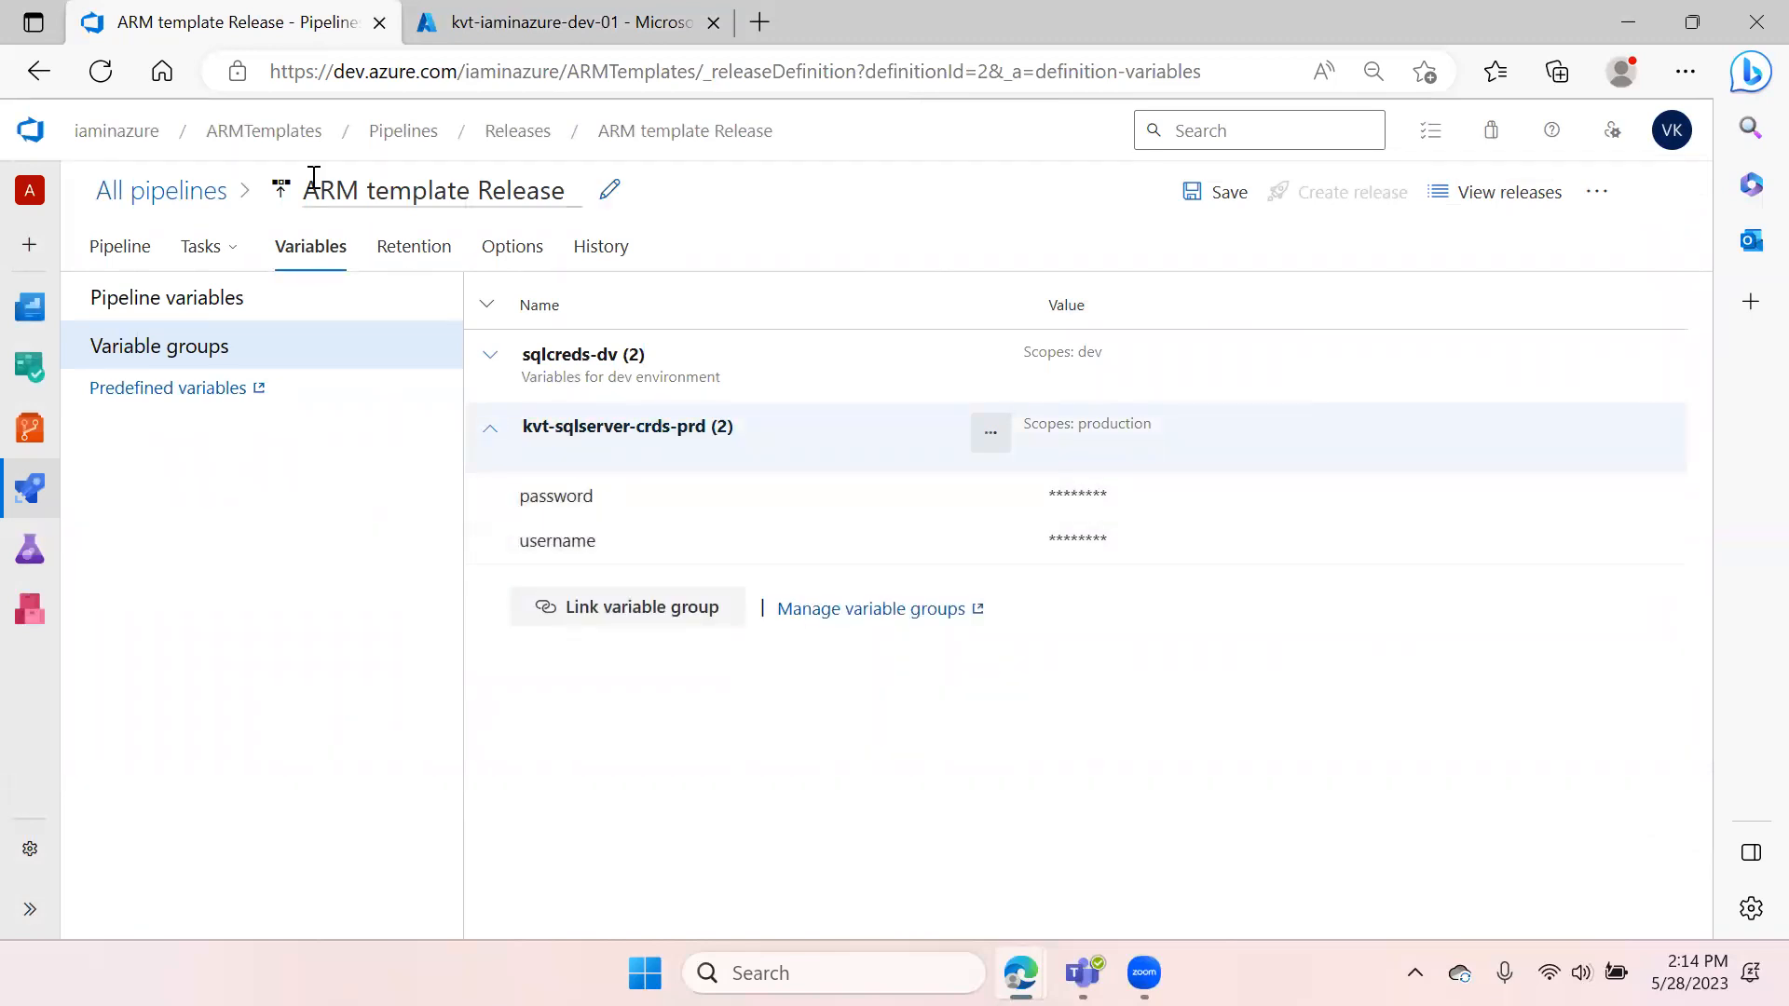
{"action": "left_click", "coordinate": [206, 257]}
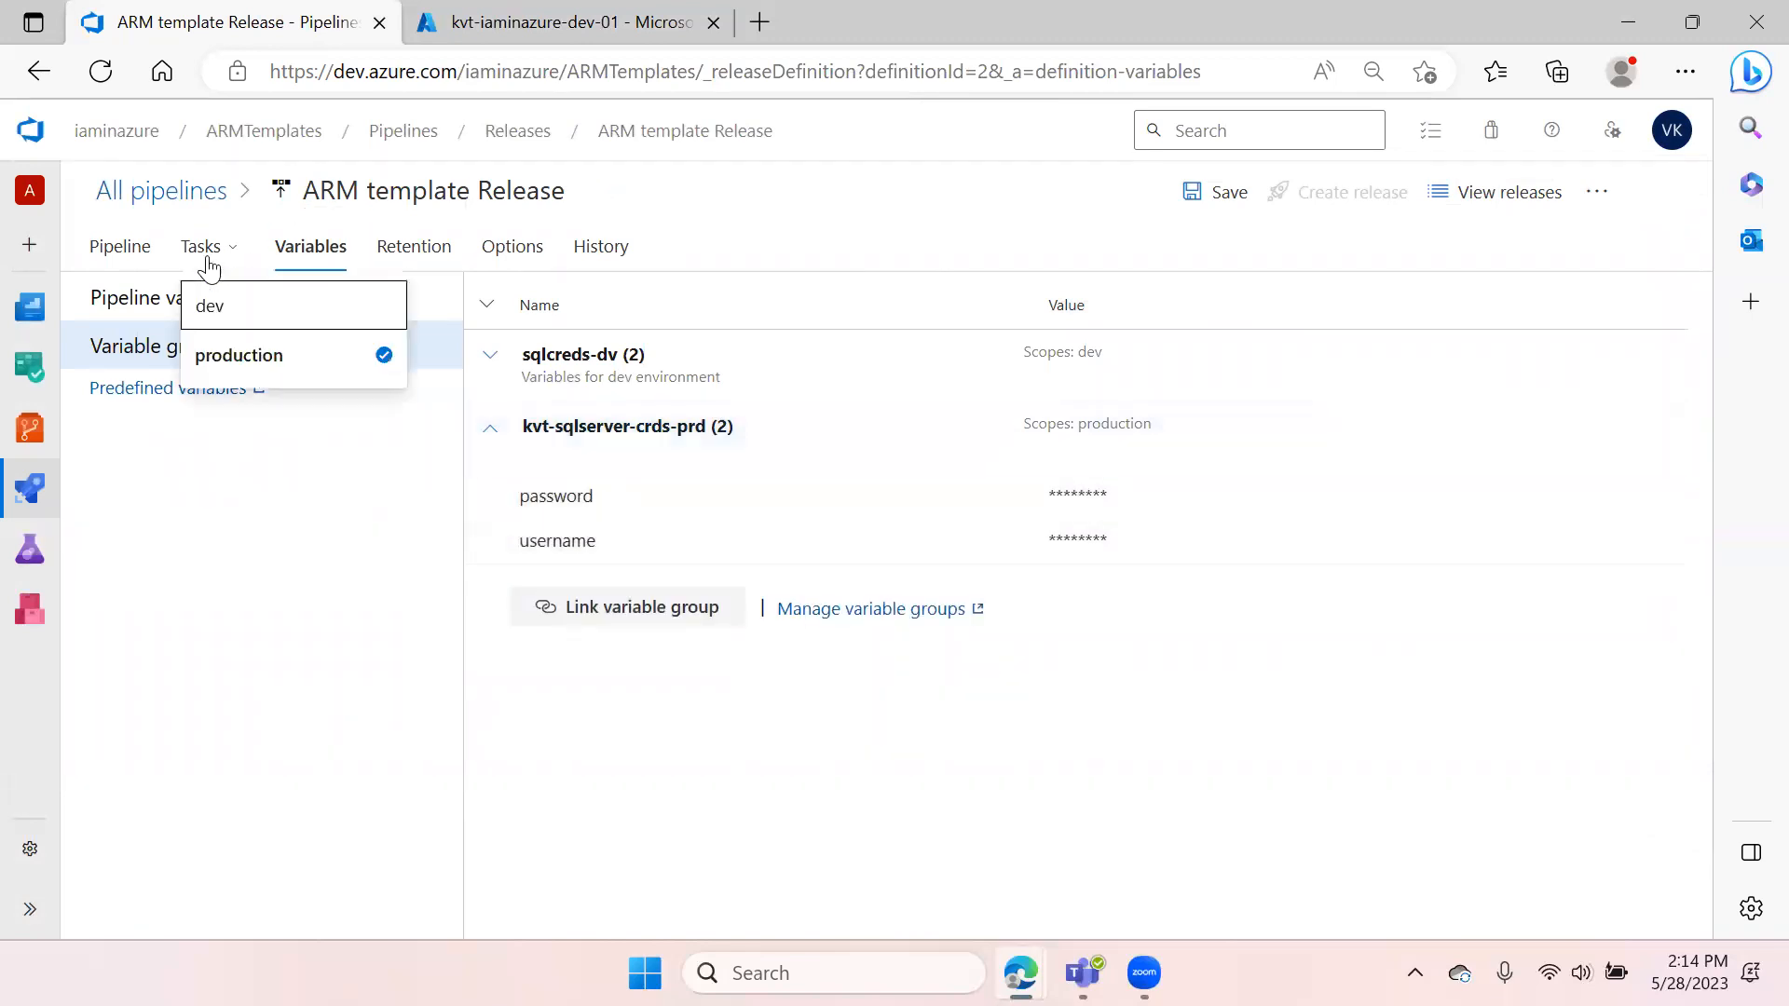
{"action": "left_click", "coordinate": [233, 355]}
{"action": "left_click", "coordinate": [406, 482]}
{"action": "scroll", "coordinate": [1062, 596], "scroll_direction": "down", "scroll_amount": 10}
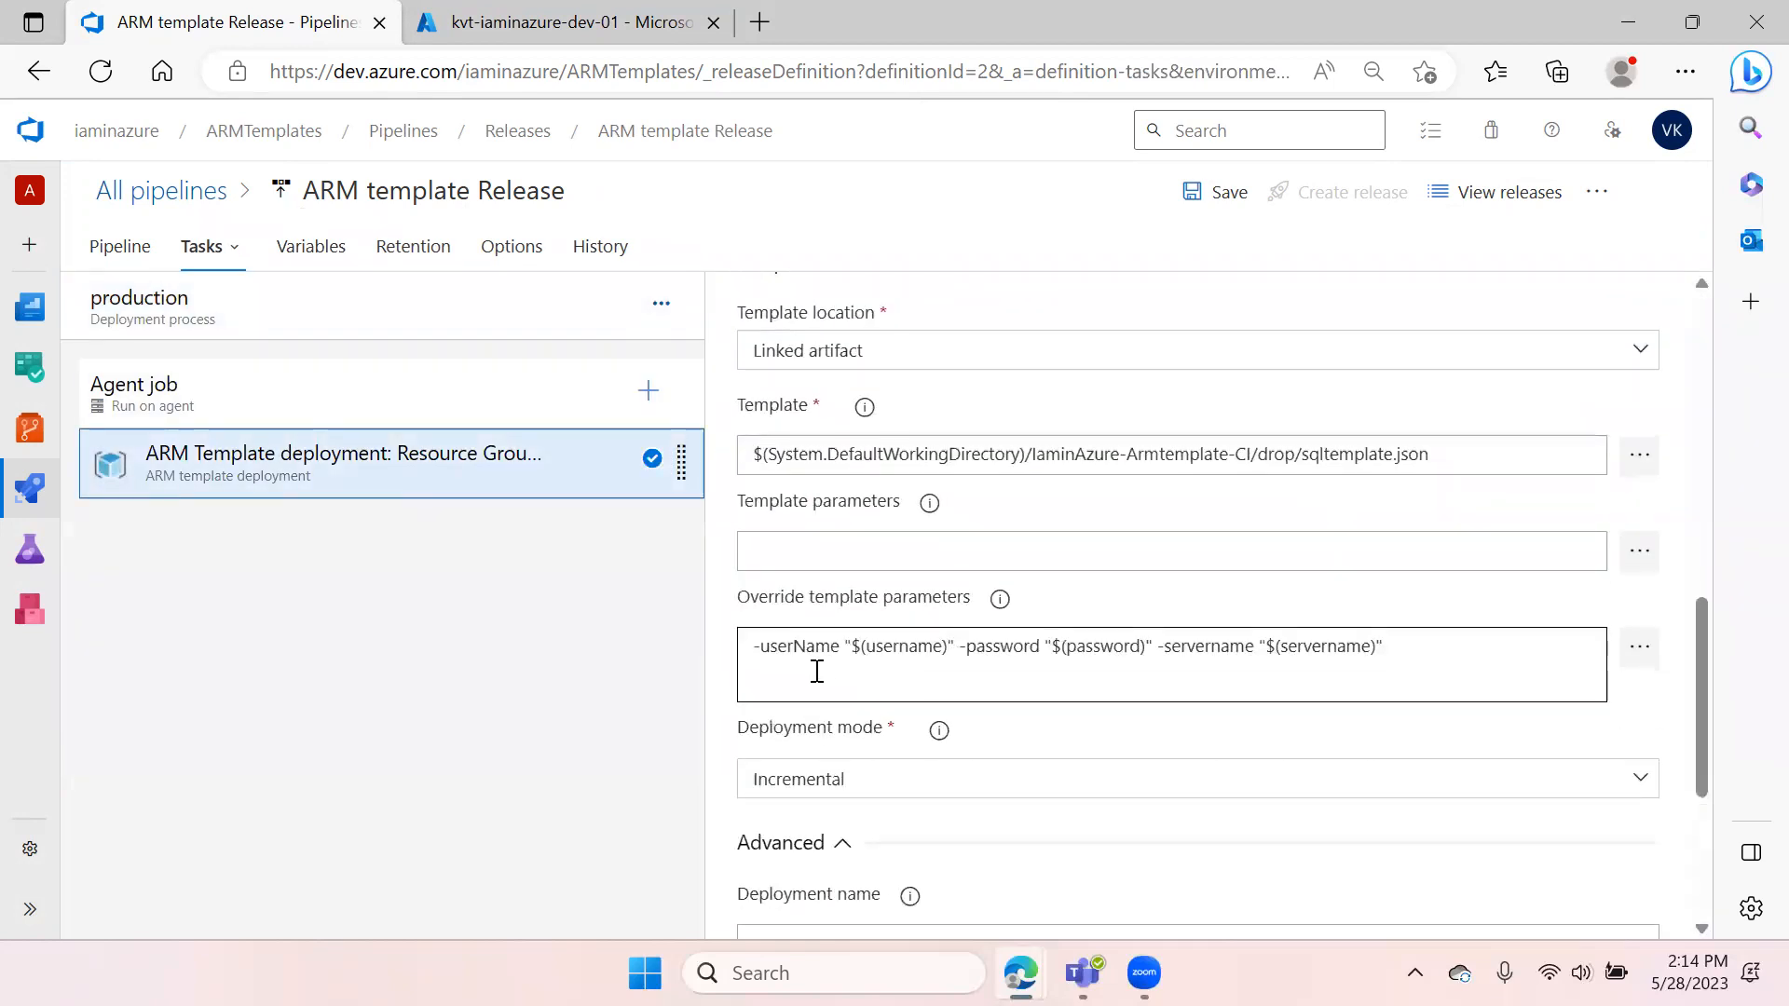
{"action": "double_click", "coordinate": [901, 656]}
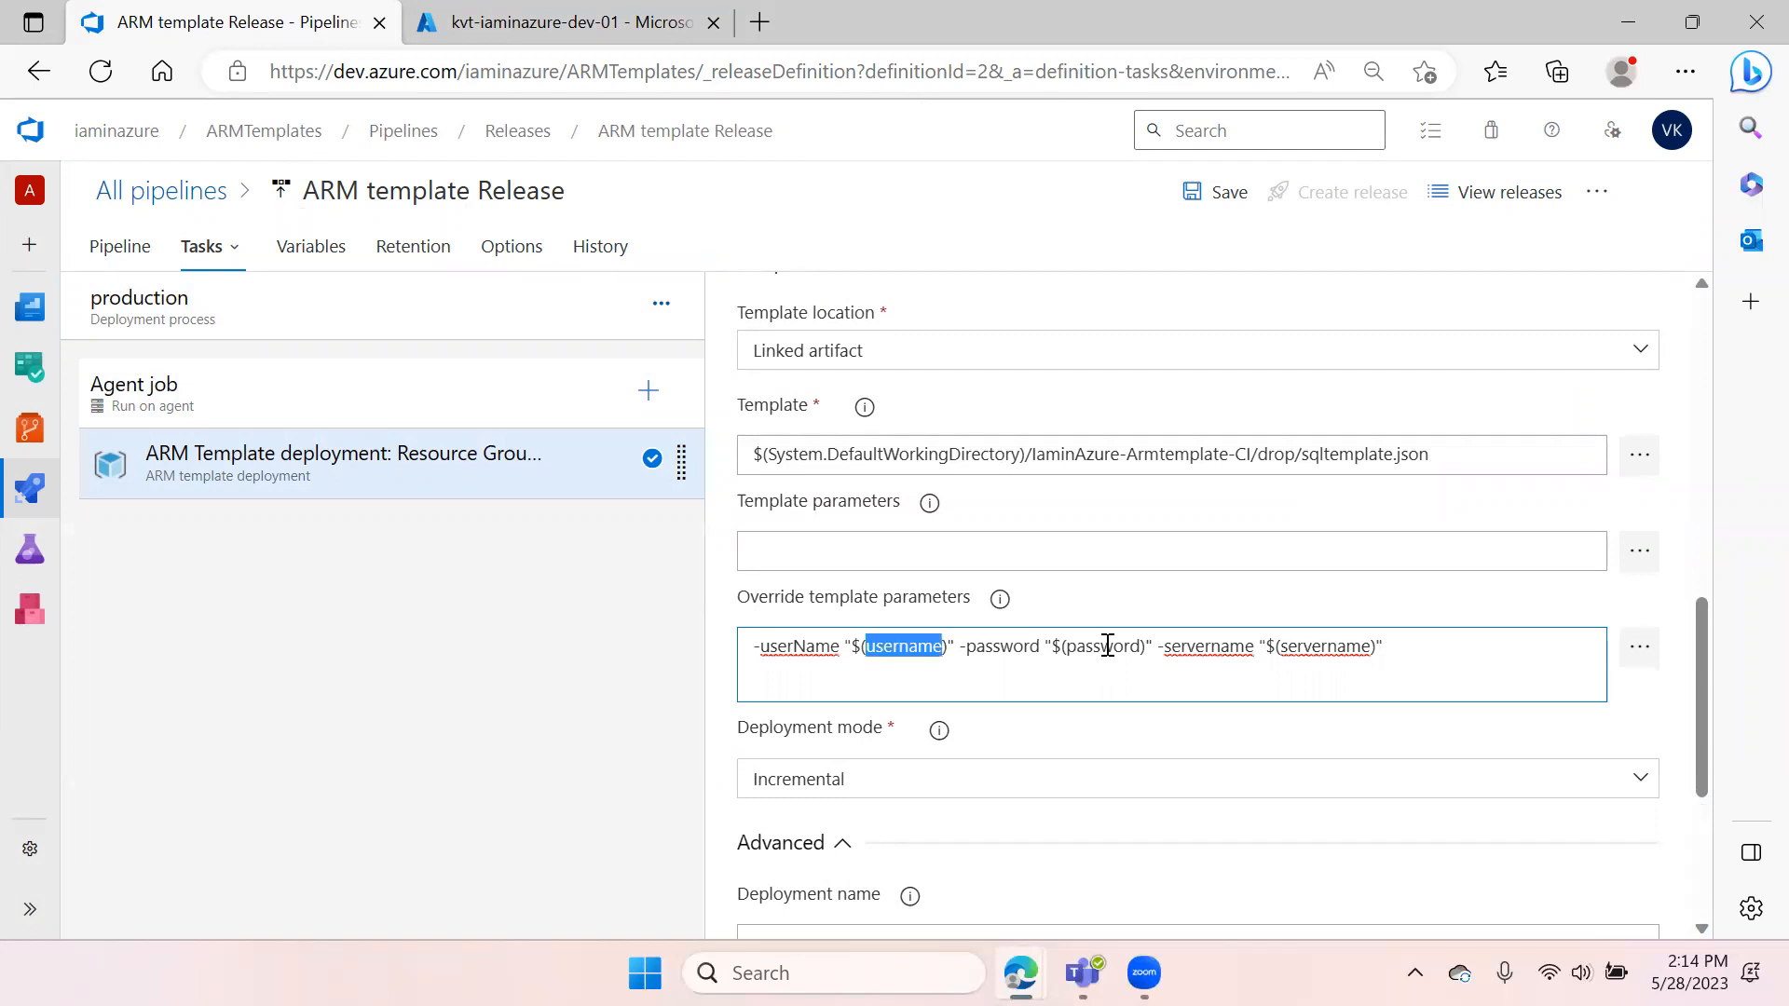
{"action": "double_click", "coordinate": [1106, 646]}
{"action": "double_click", "coordinate": [901, 647]}
{"action": "left_click", "coordinate": [1195, 646]}
{"action": "double_click", "coordinate": [1092, 646]}
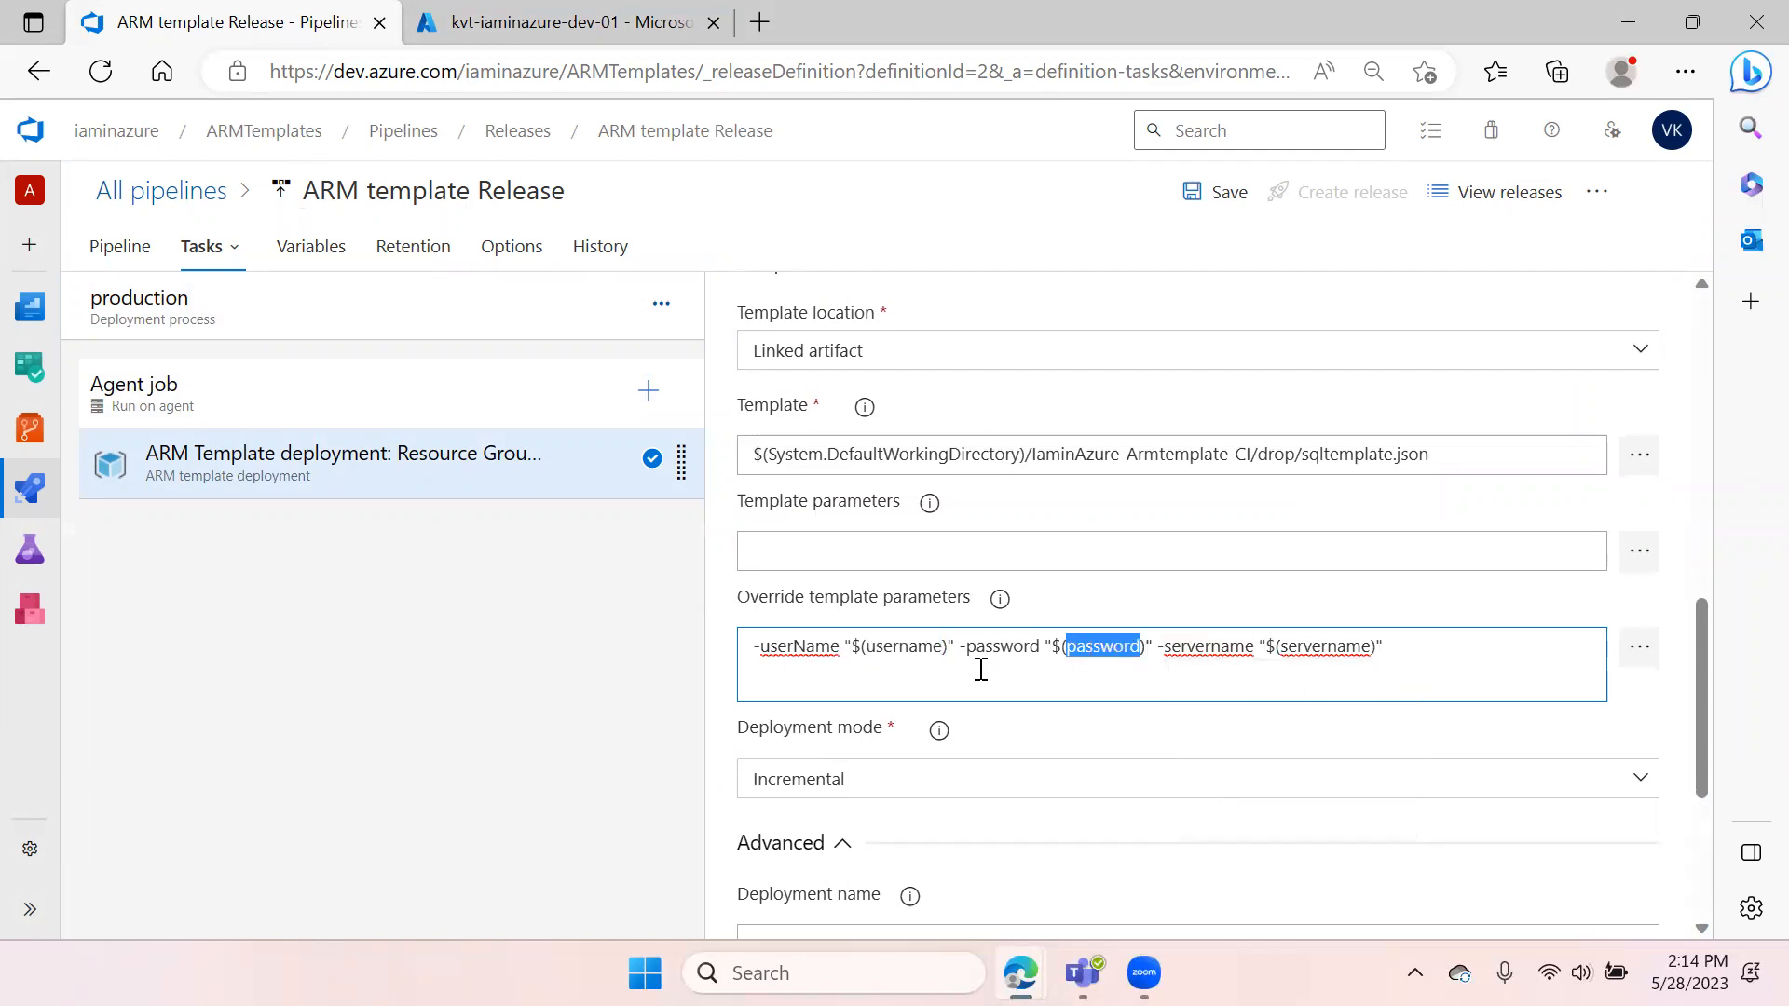
{"action": "left_click", "coordinate": [311, 265]}
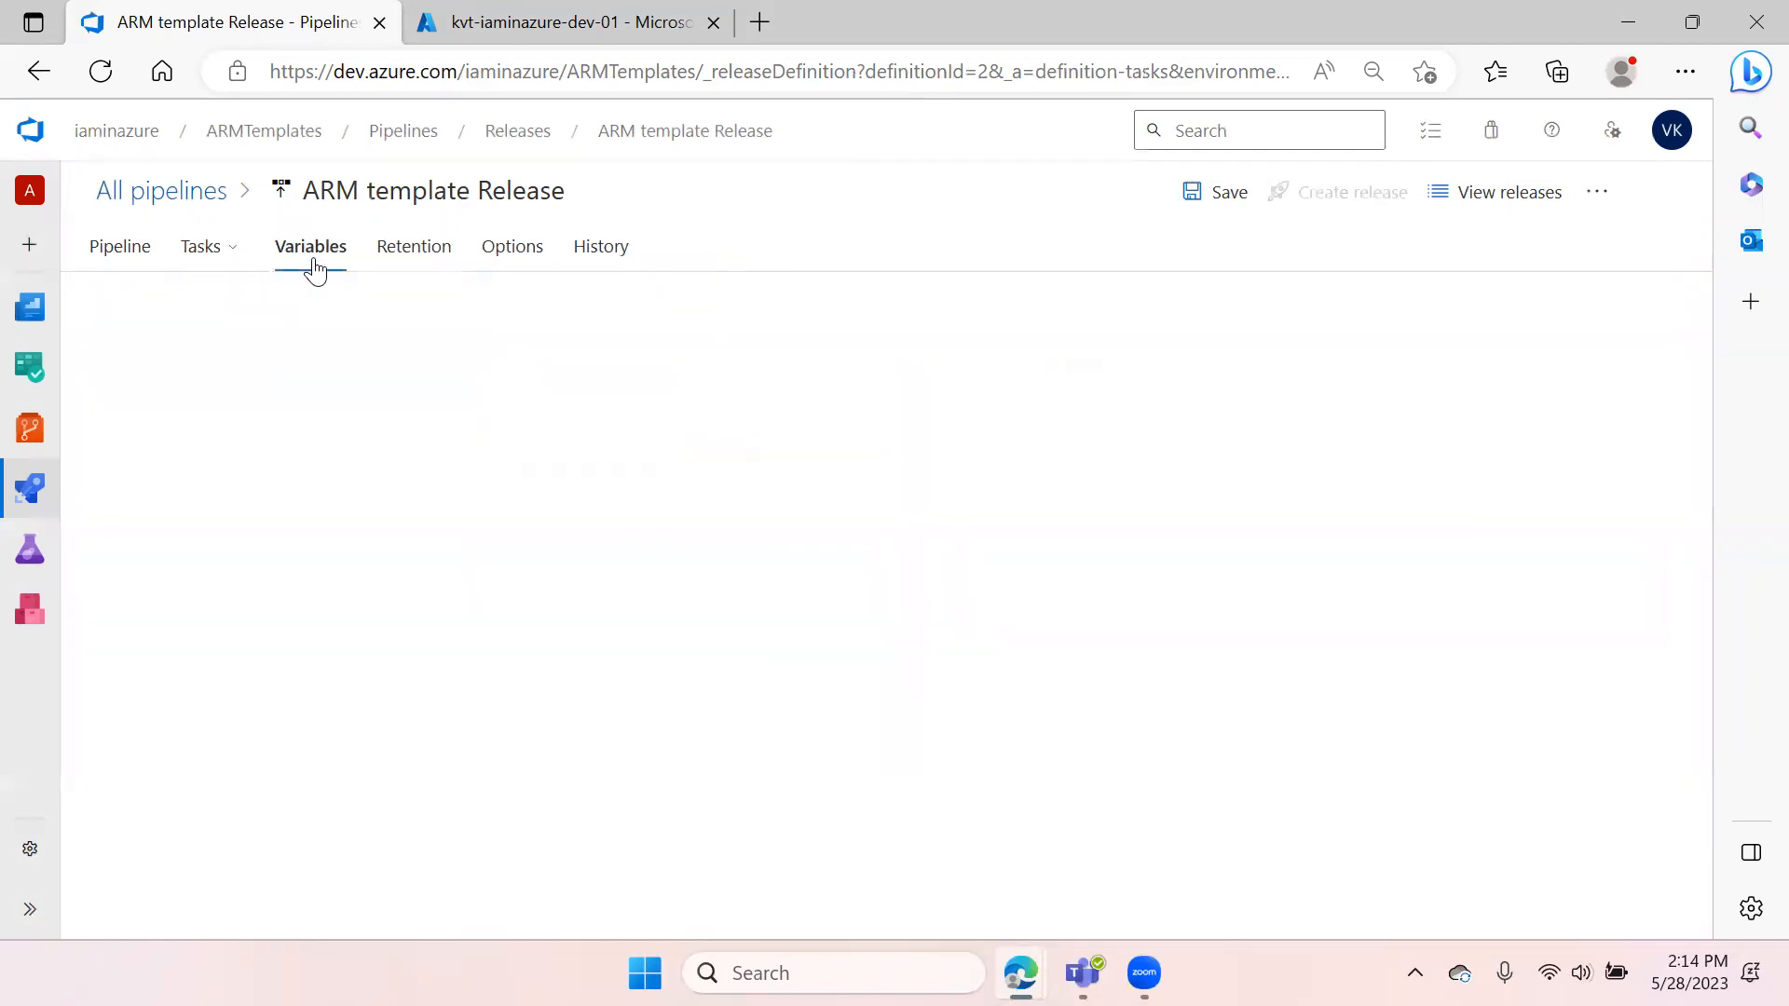
{"action": "left_click", "coordinate": [172, 307]}
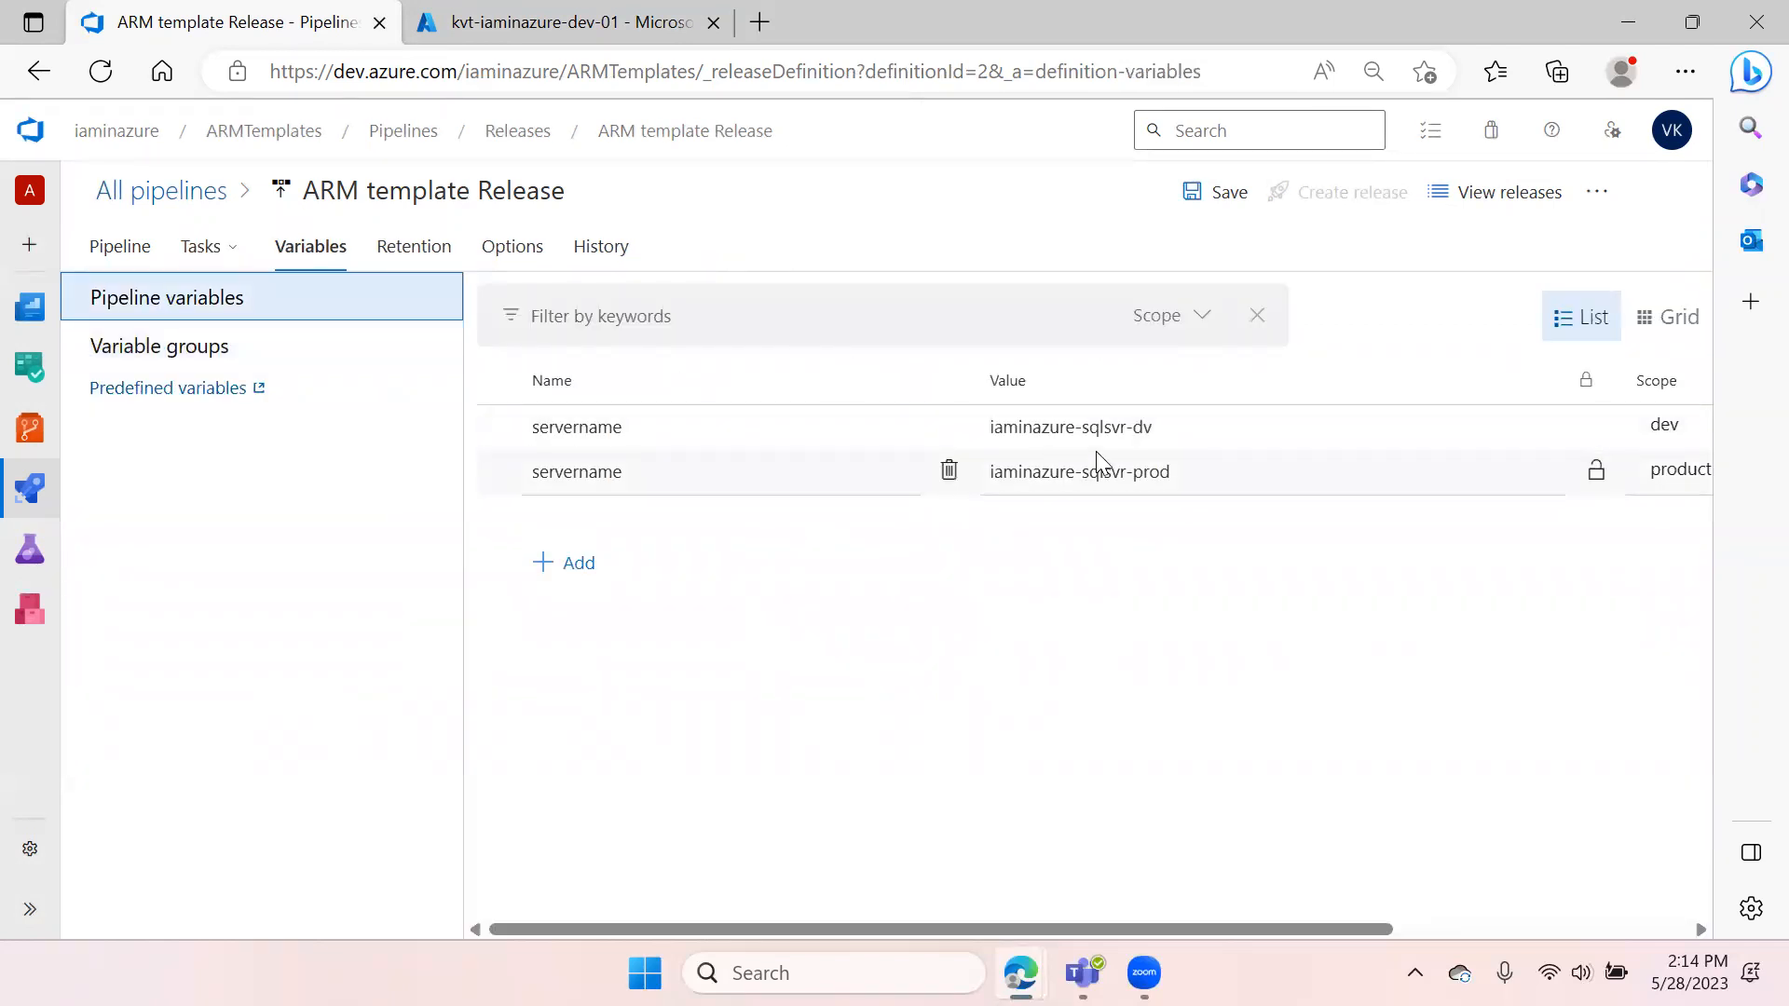
{"action": "left_click", "coordinate": [1234, 487]}
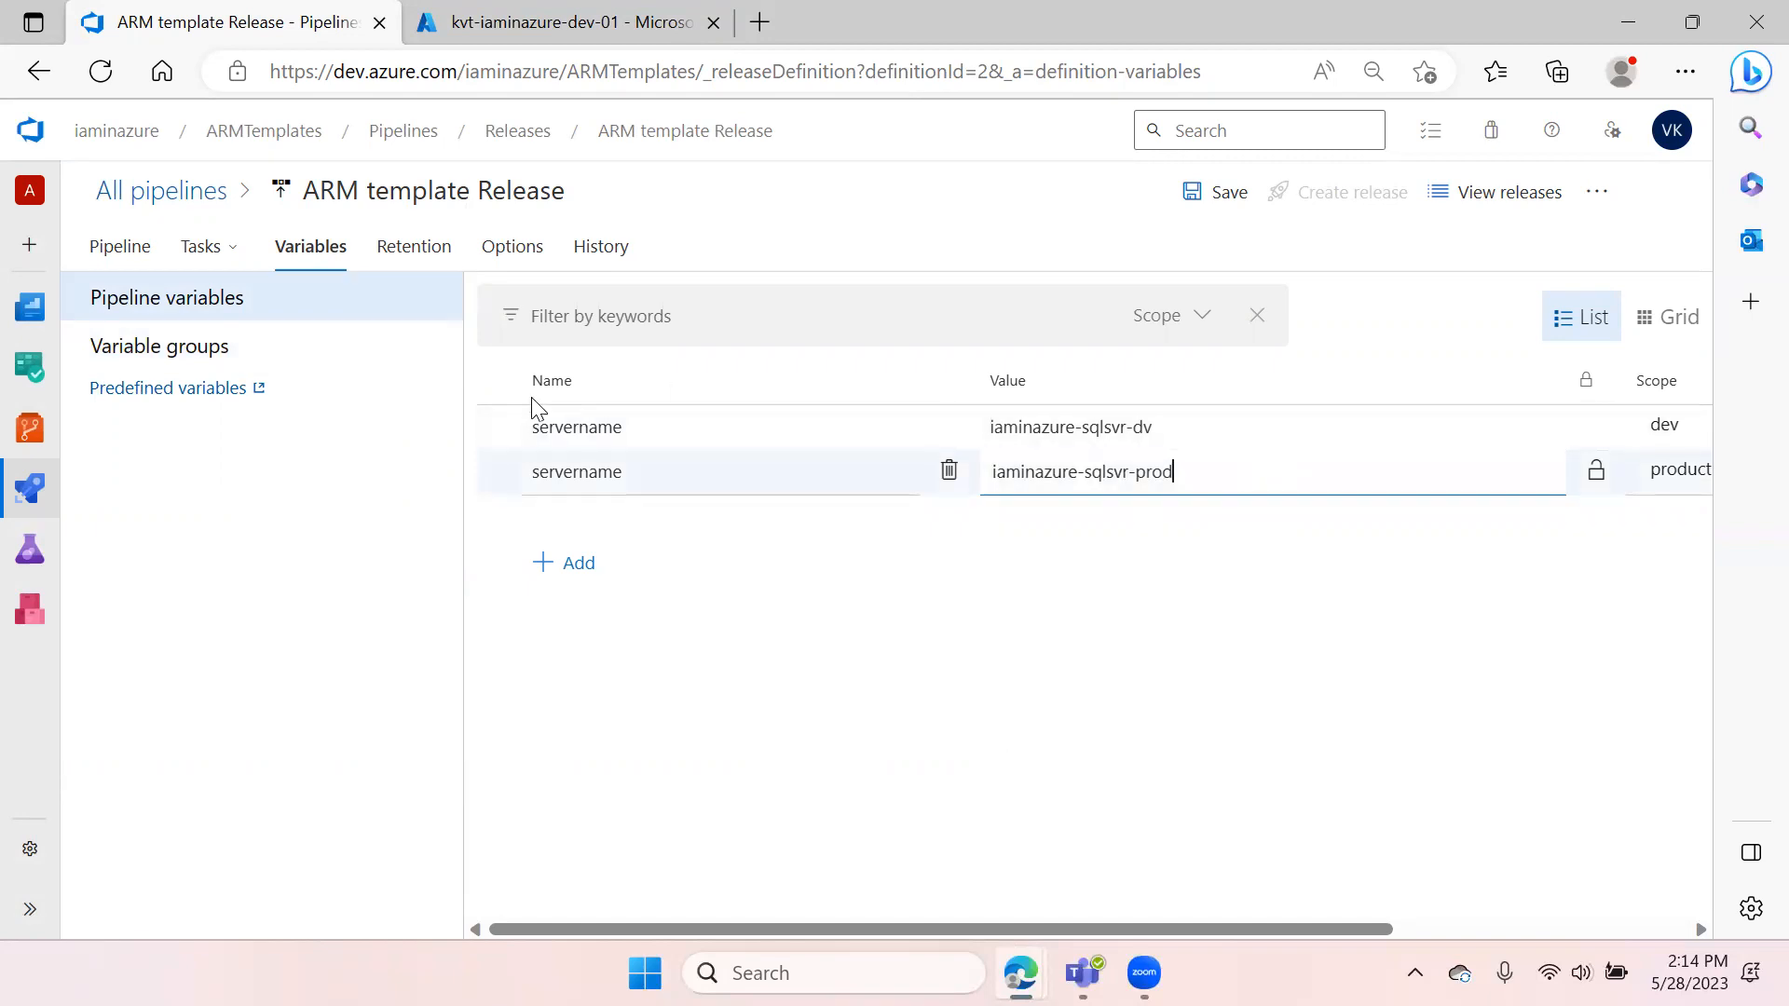
Save the release pipeline with the comment "Added keyvault referred variable group"
{"action": "left_click", "coordinate": [1209, 200]}
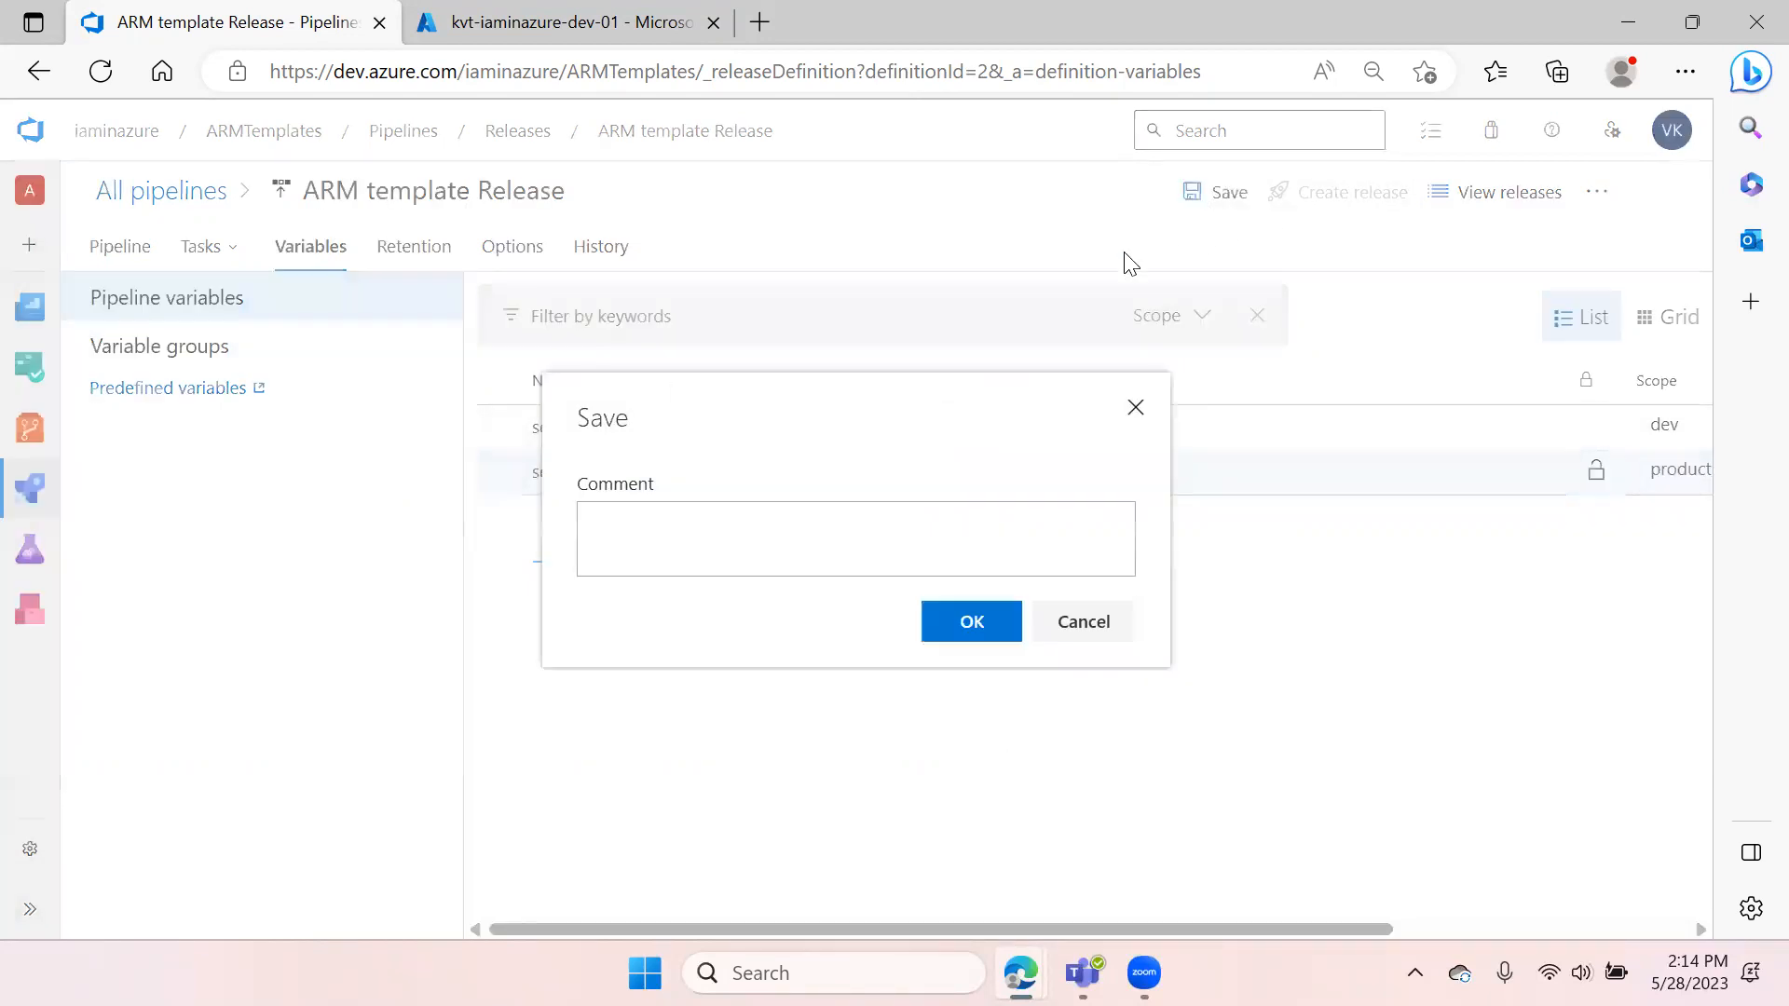
{"action": "left_click", "coordinate": [767, 548]}
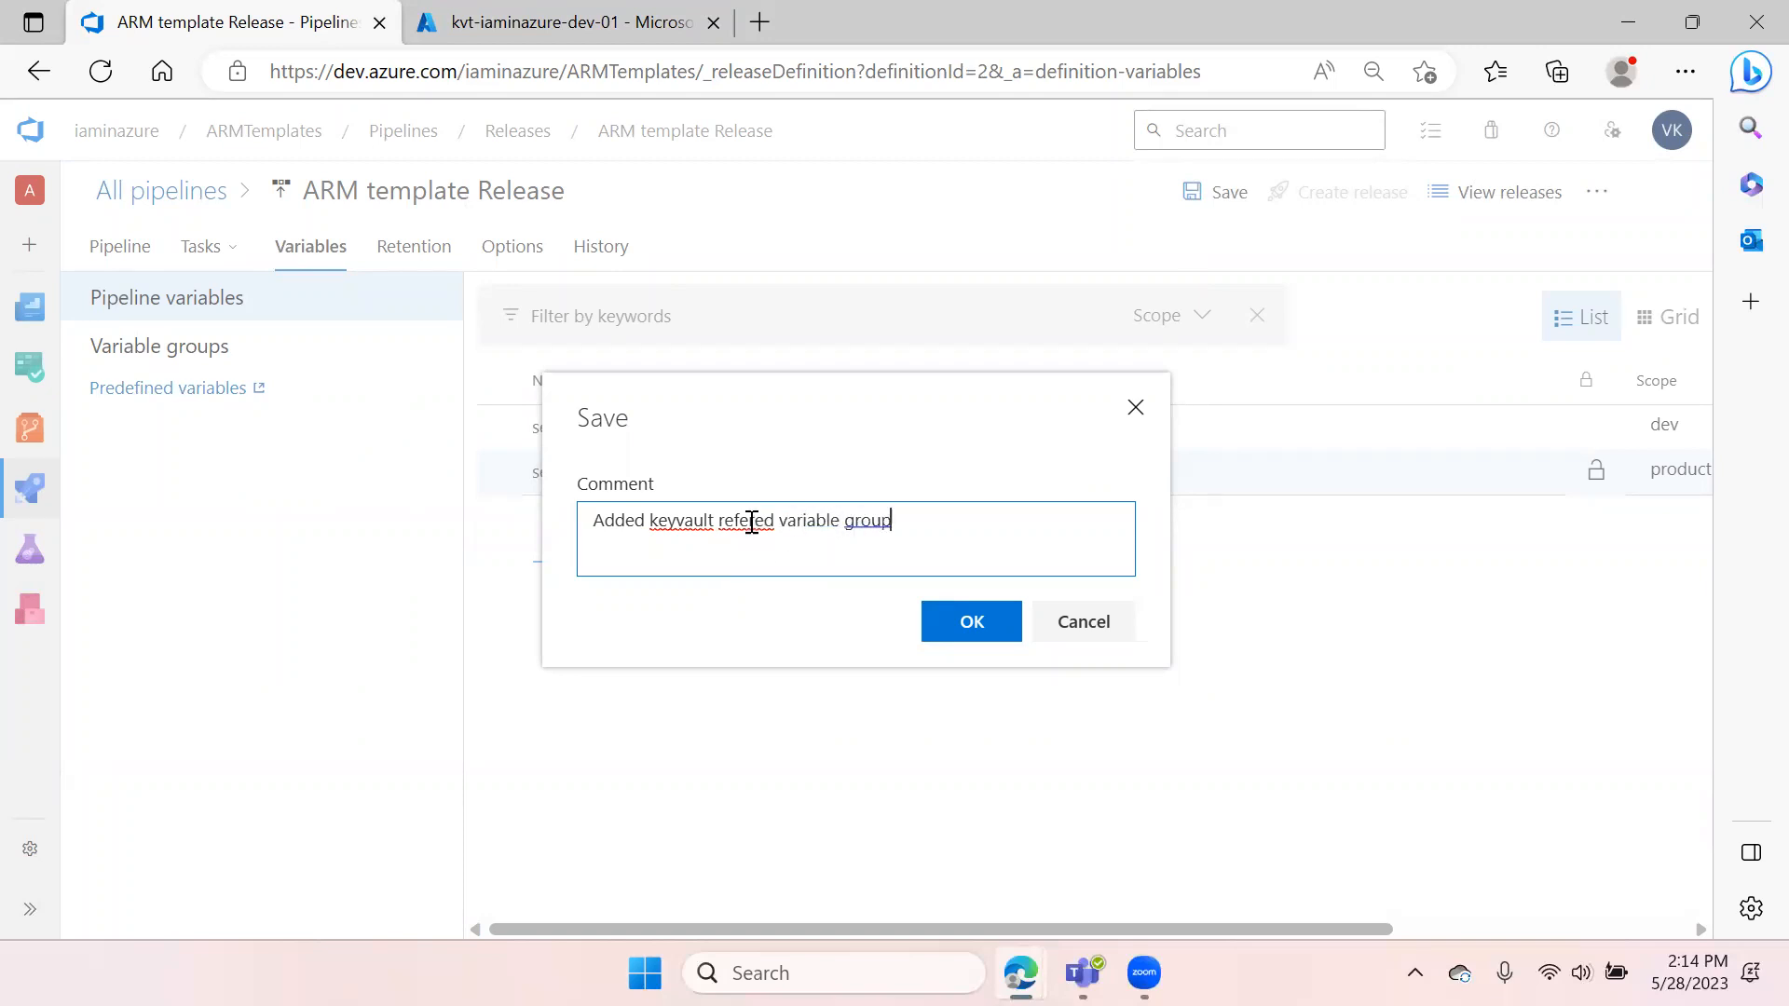
{"action": "left_click", "coordinate": [751, 522]}
{"action": "left_click", "coordinate": [773, 626]}
{"action": "left_click", "coordinate": [899, 546]}
{"action": "left_click", "coordinate": [729, 643]}
{"action": "left_click", "coordinate": [918, 543]}
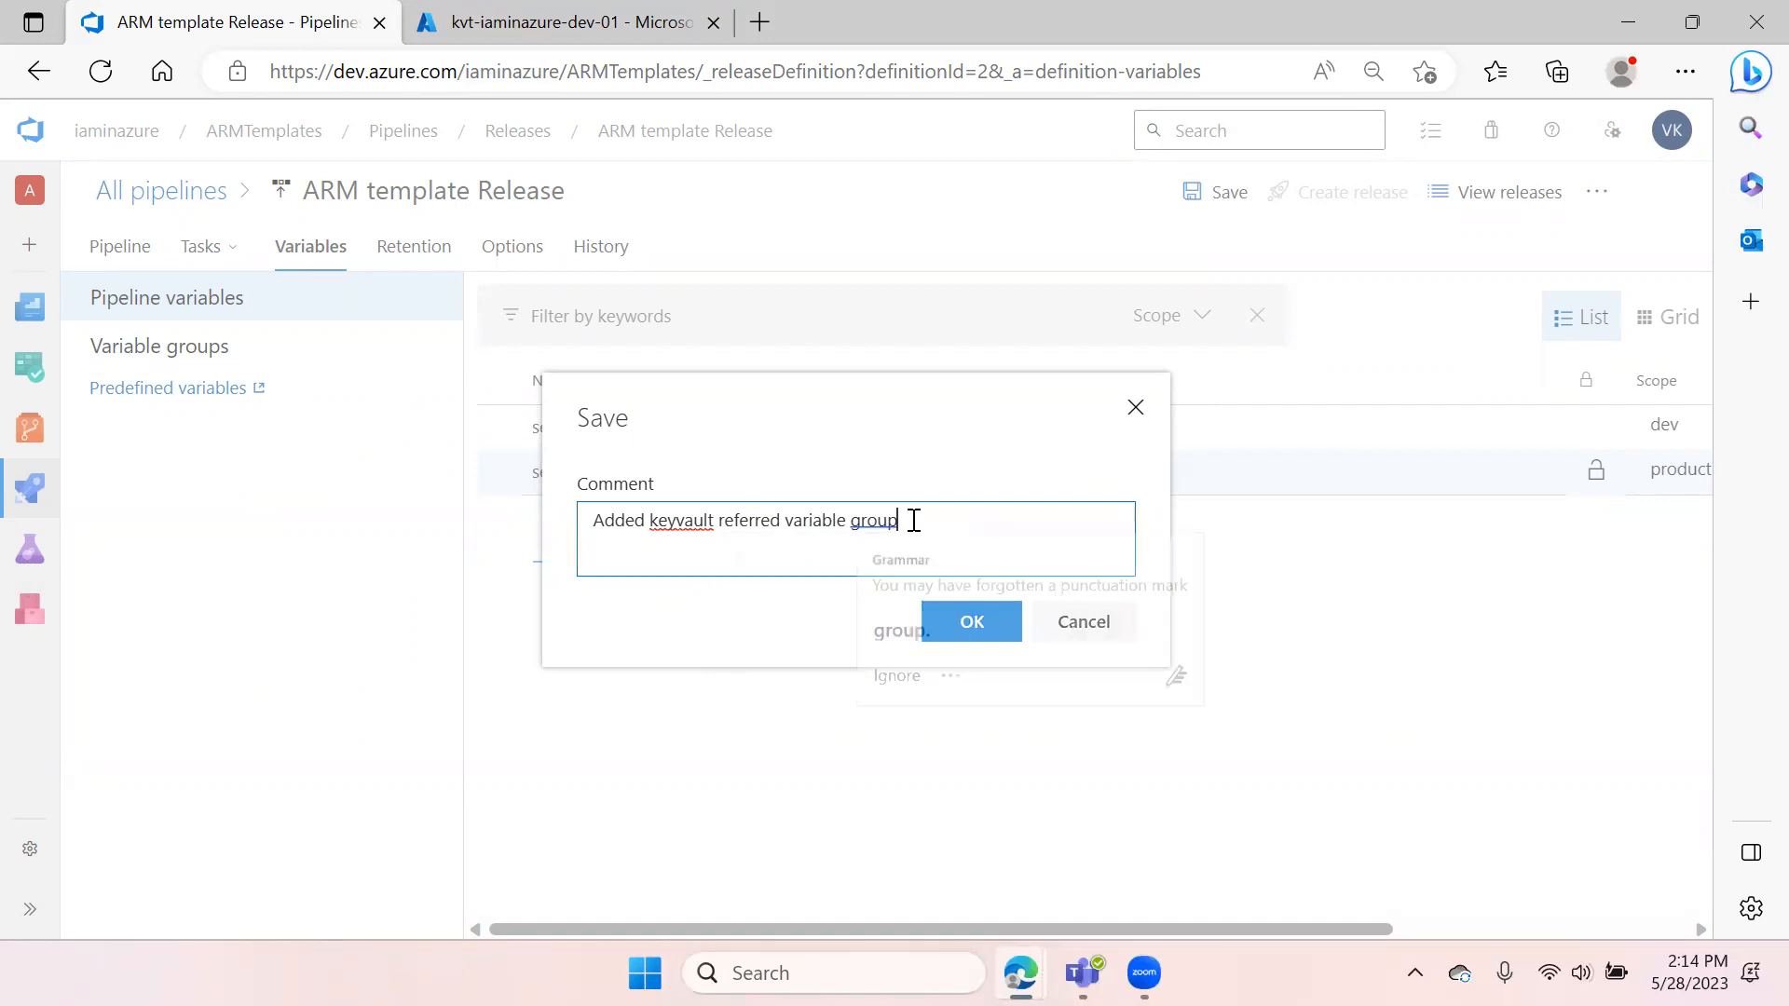
{"action": "left_click", "coordinate": [895, 627]}
{"action": "left_click", "coordinate": [967, 641]}
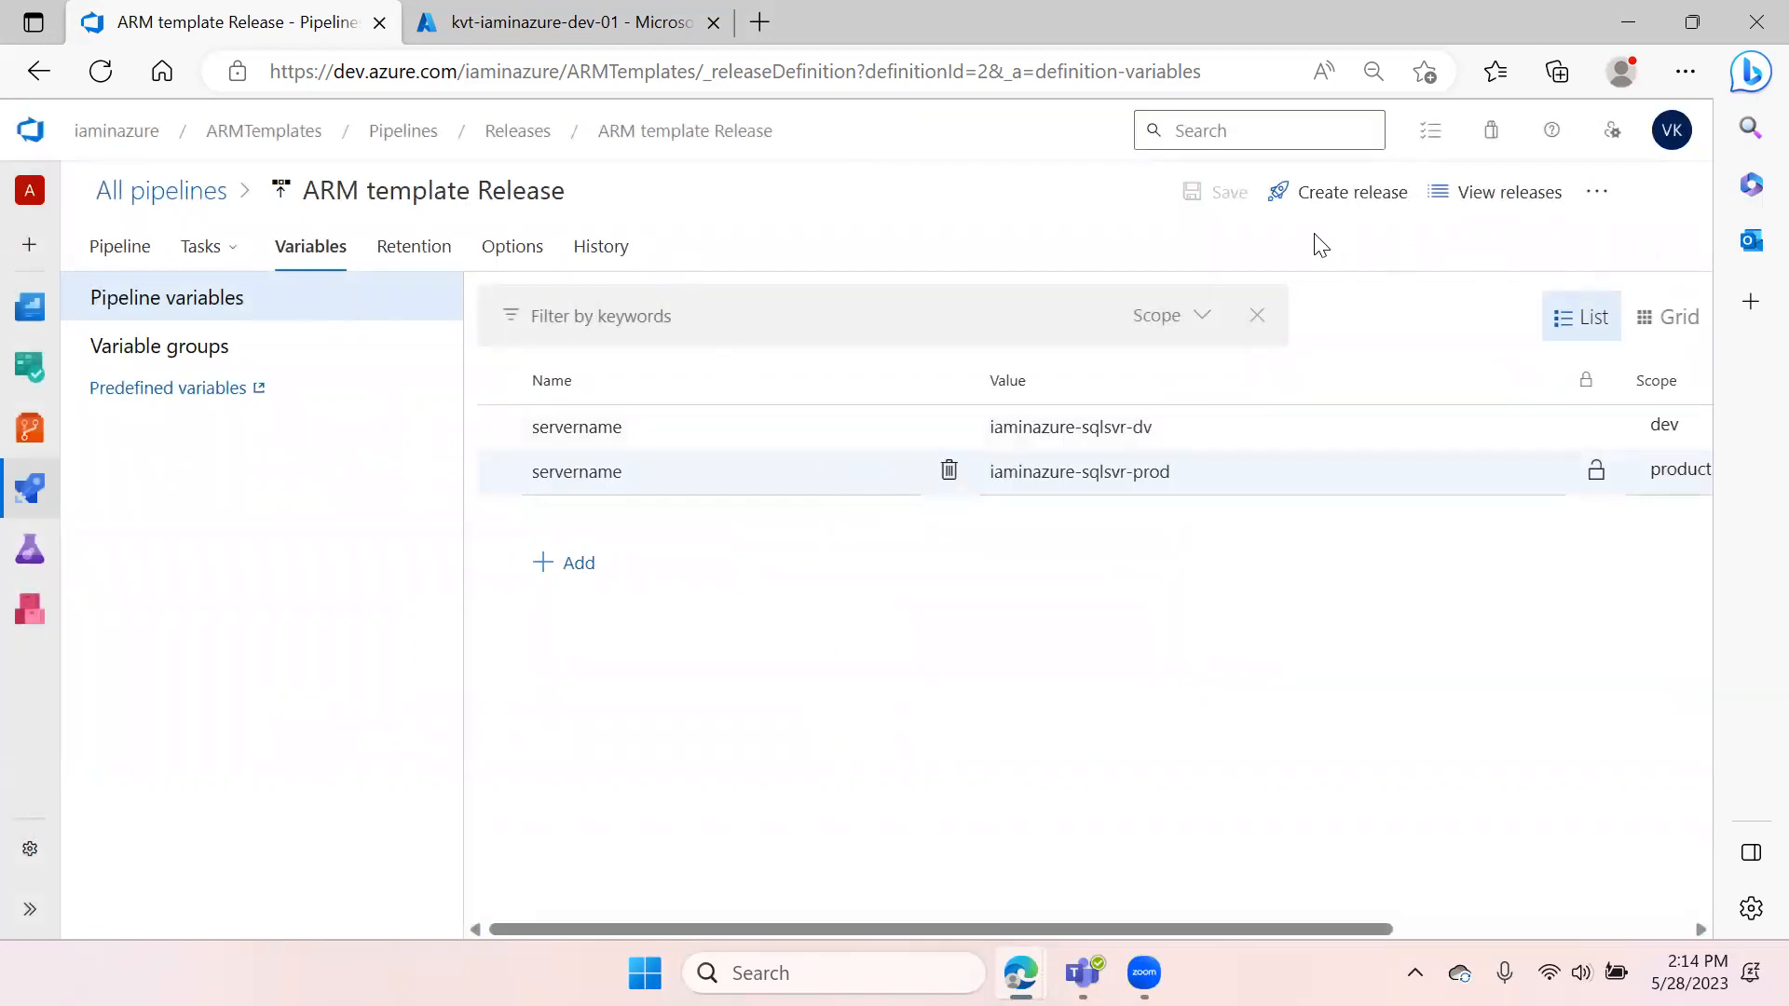
{"action": "left_click", "coordinate": [601, 24]}
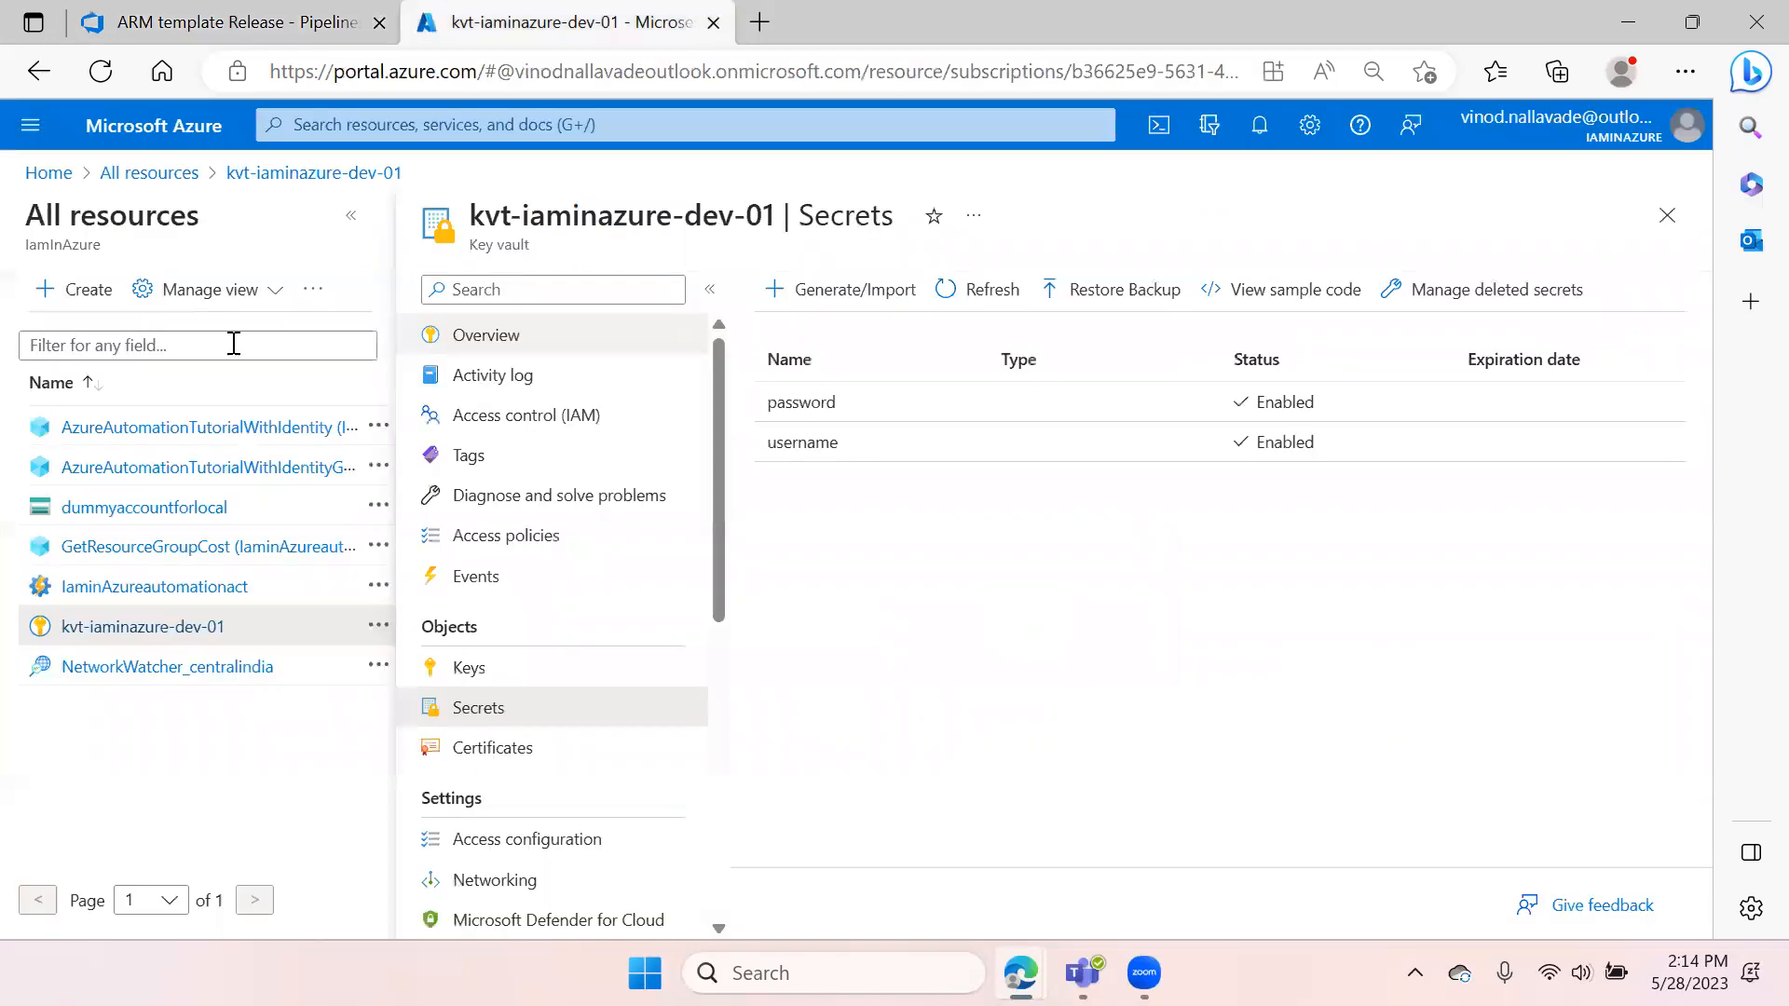
{"action": "left_click", "coordinate": [1666, 215]}
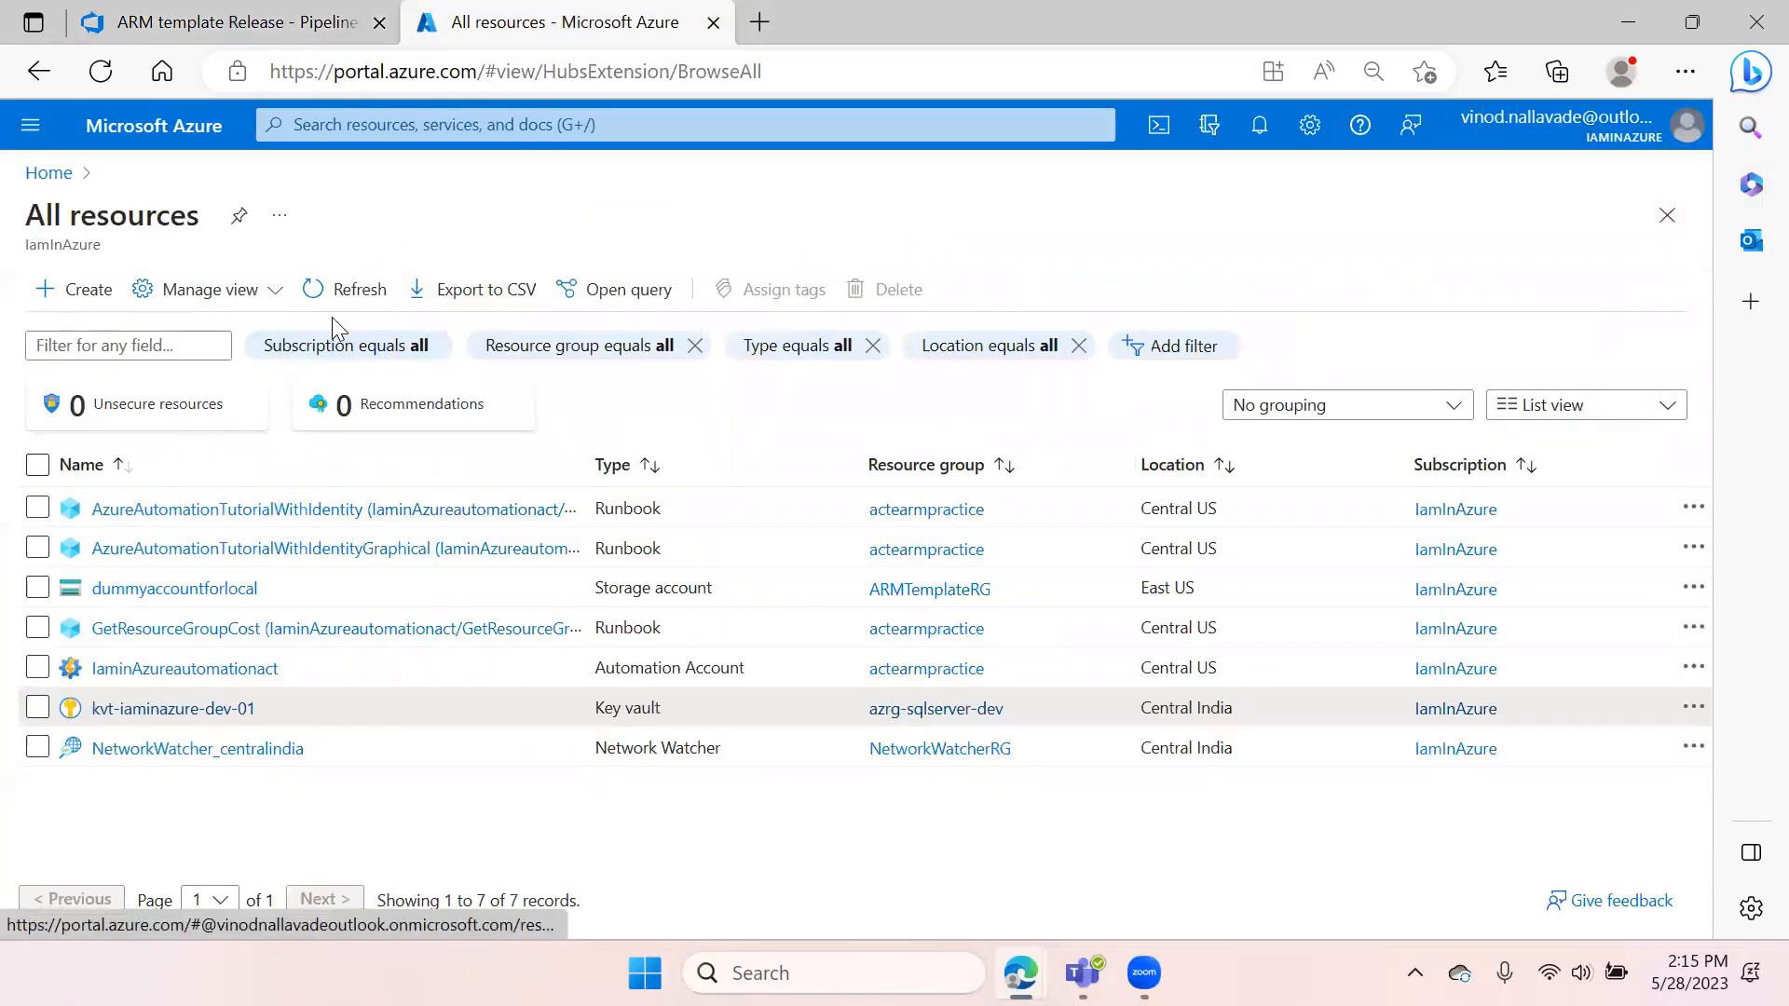
{"action": "left_click", "coordinate": [345, 290]}
{"action": "left_click", "coordinate": [239, 22]}
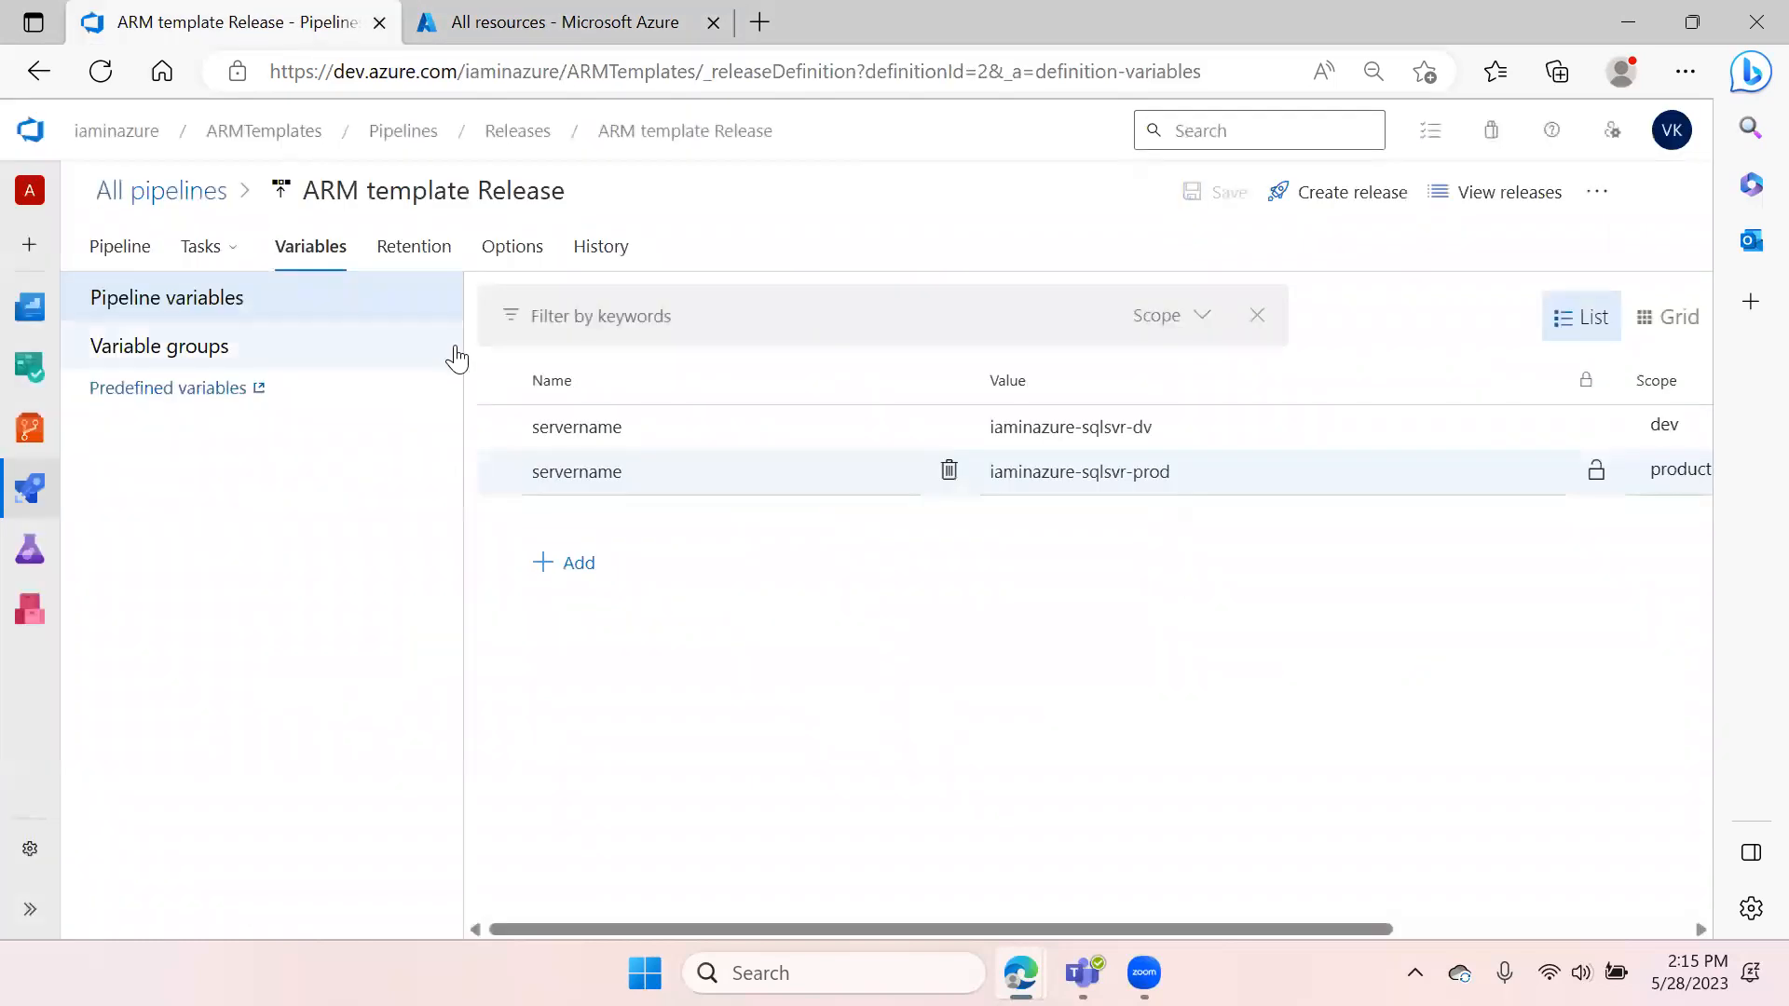
Open the production stage's ARM template deployment task and copy its resource group name
{"action": "left_click", "coordinate": [213, 248]}
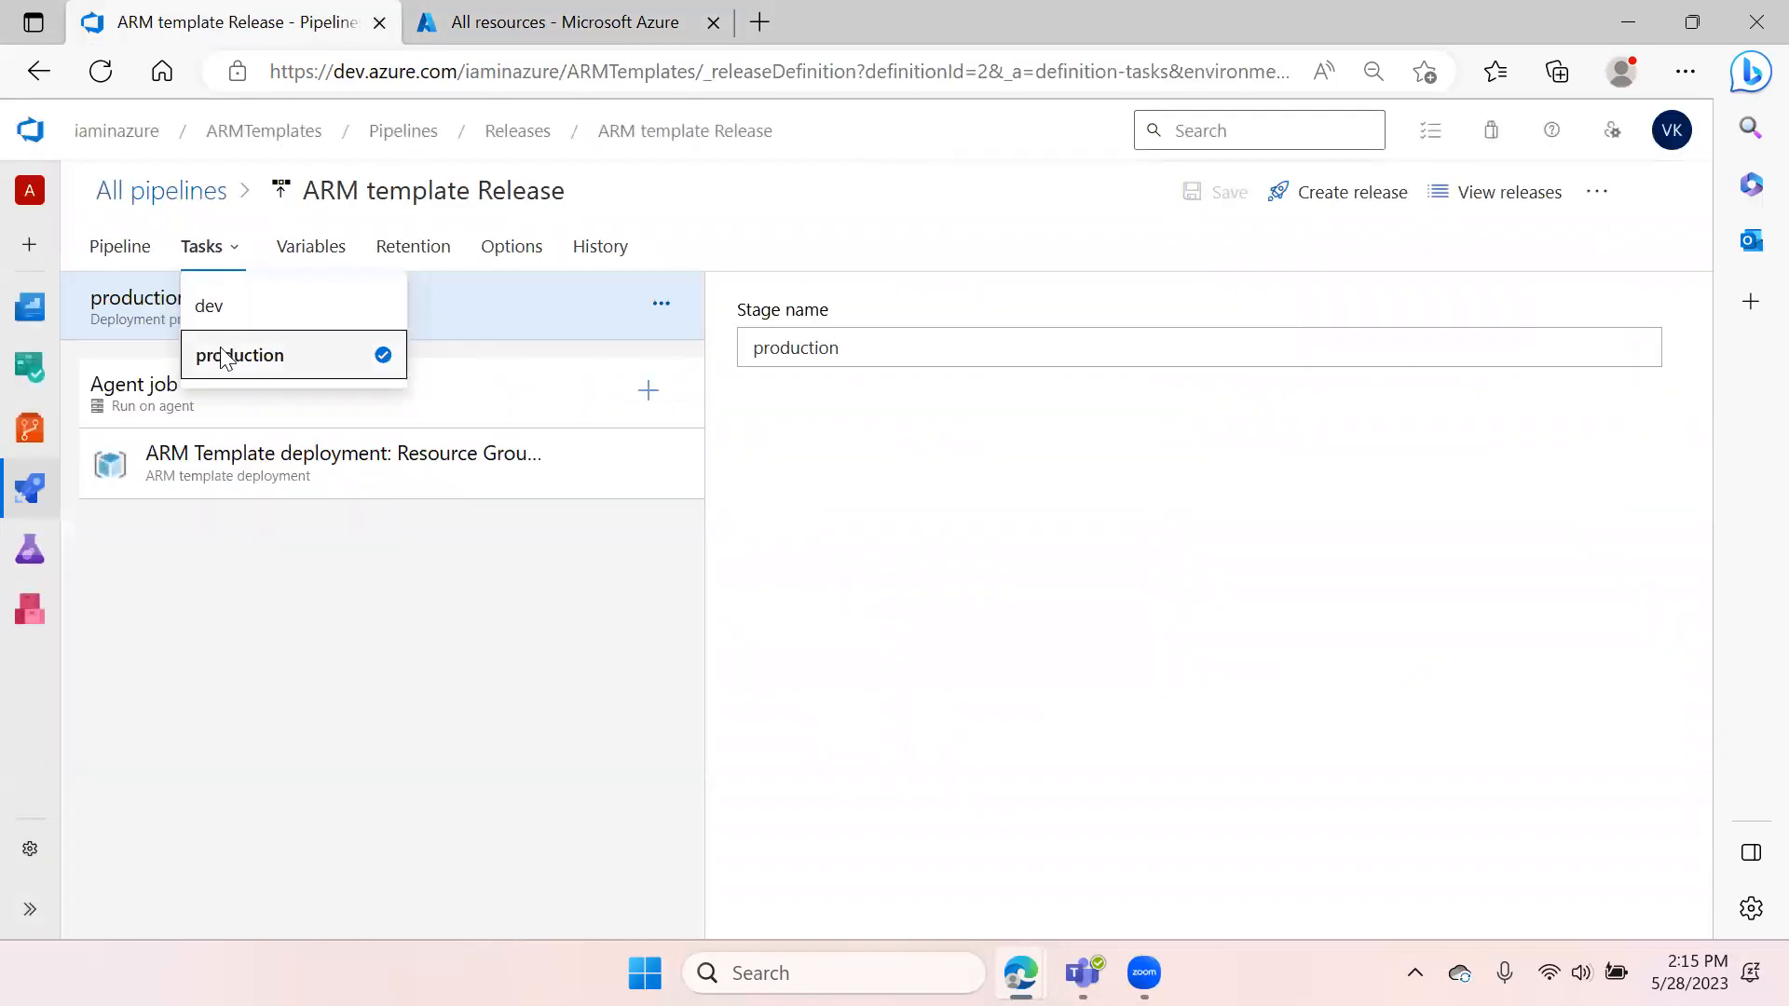
{"action": "left_click", "coordinate": [224, 357]}
{"action": "left_click", "coordinate": [270, 464]}
{"action": "scroll", "coordinate": [1062, 578], "scroll_direction": "down", "scroll_amount": 1}
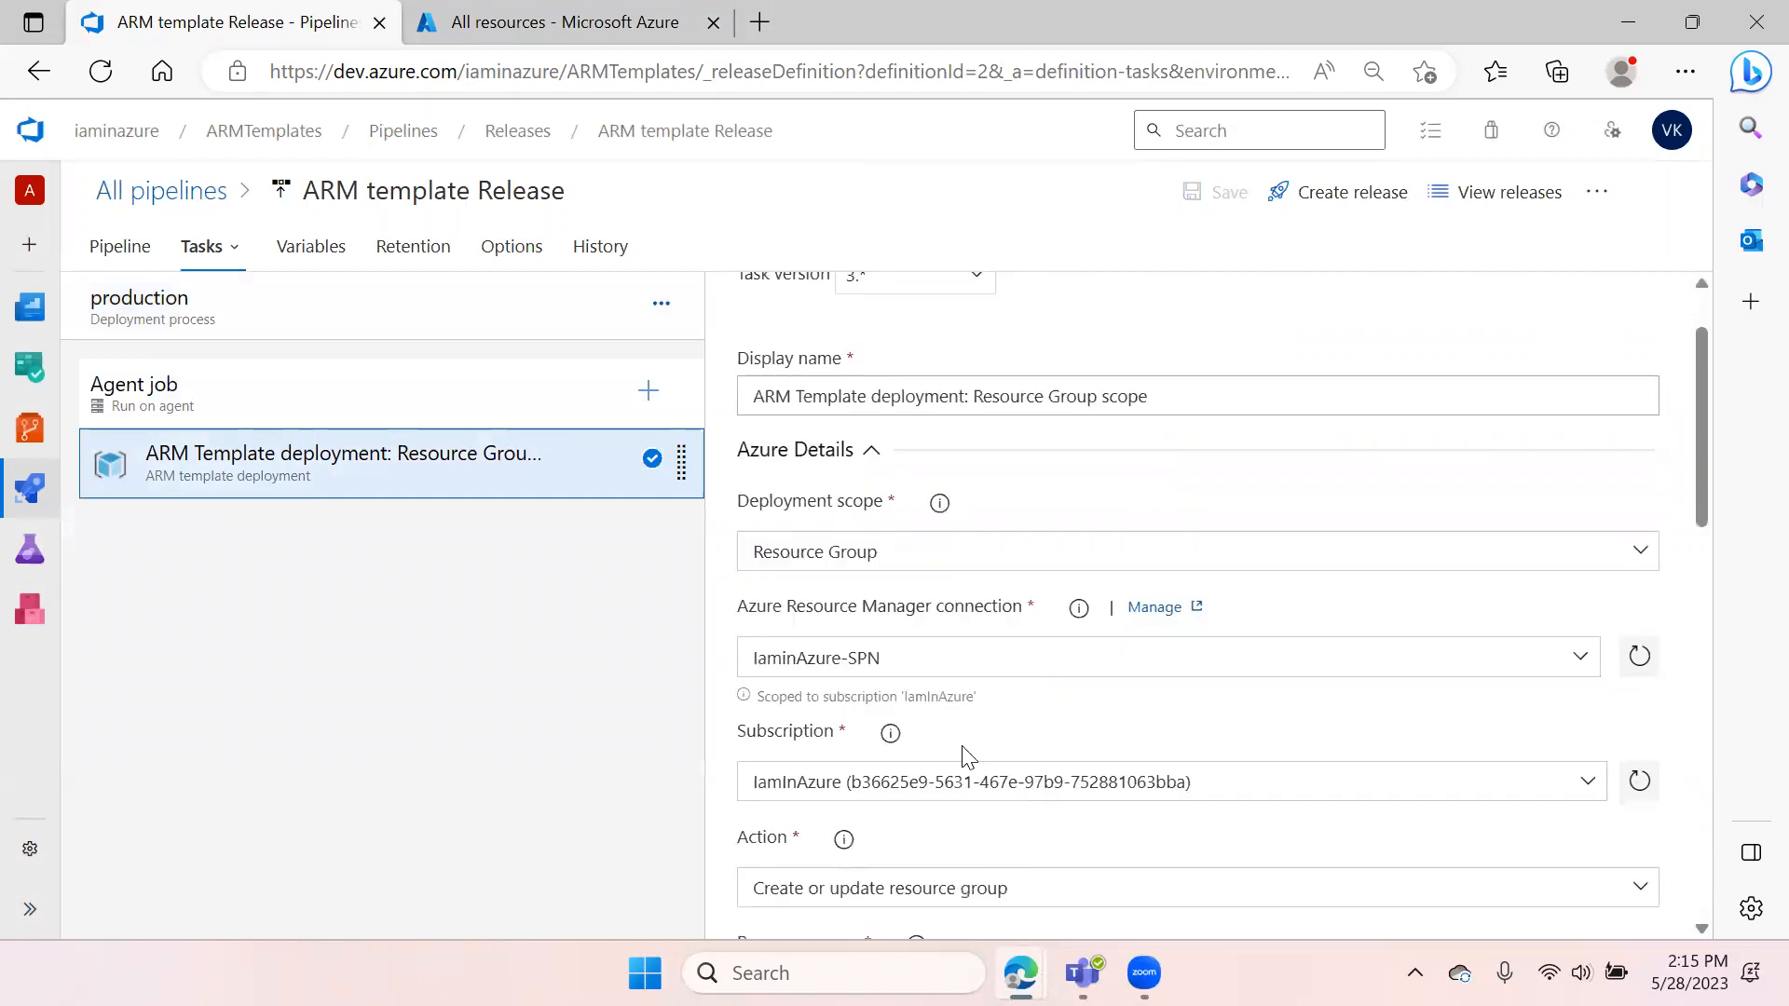
{"action": "scroll", "coordinate": [884, 690], "scroll_direction": "down", "scroll_amount": 1}
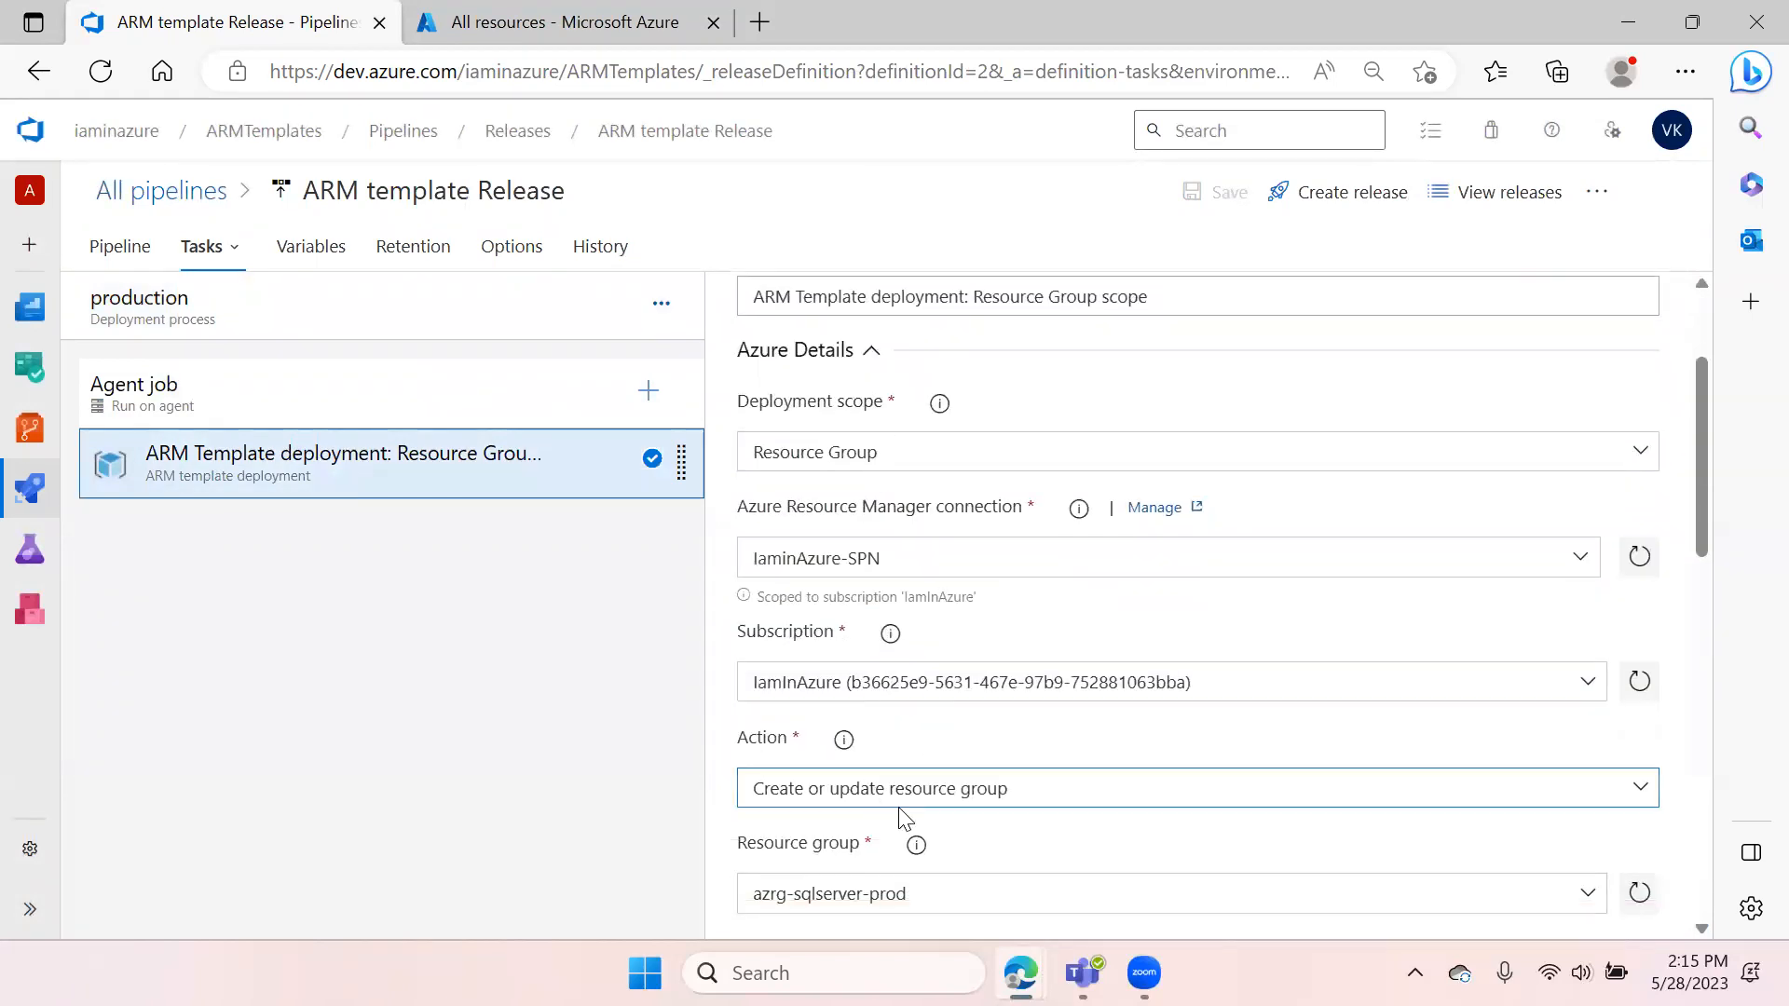
{"action": "scroll", "coordinate": [903, 820], "scroll_direction": "down", "scroll_amount": 1}
{"action": "left_click_drag", "start_coordinate": [941, 792], "coordinate": [751, 792]}
{"action": "key", "text": "ctrl+c"}
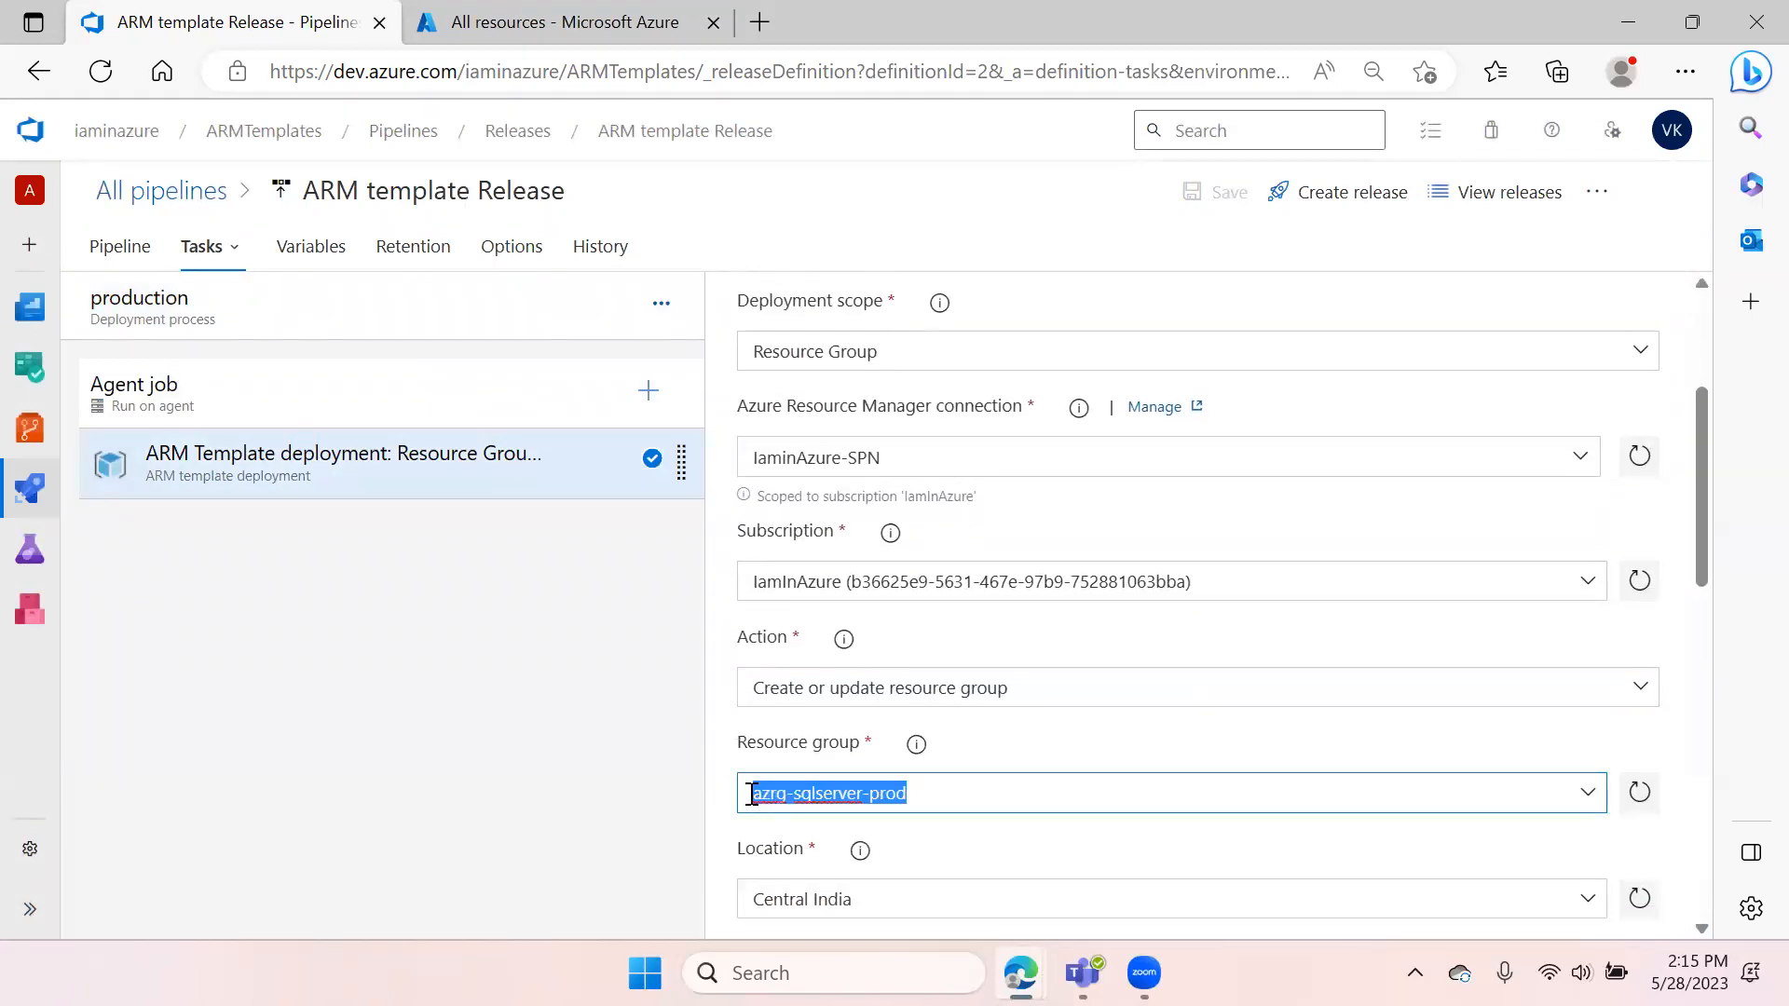
Search the Azure portal for azrg-sqlserver-prod and open that resource group
{"action": "left_click", "coordinate": [604, 22]}
{"action": "left_click", "coordinate": [457, 124]}
{"action": "key", "text": "ctrl+v"}
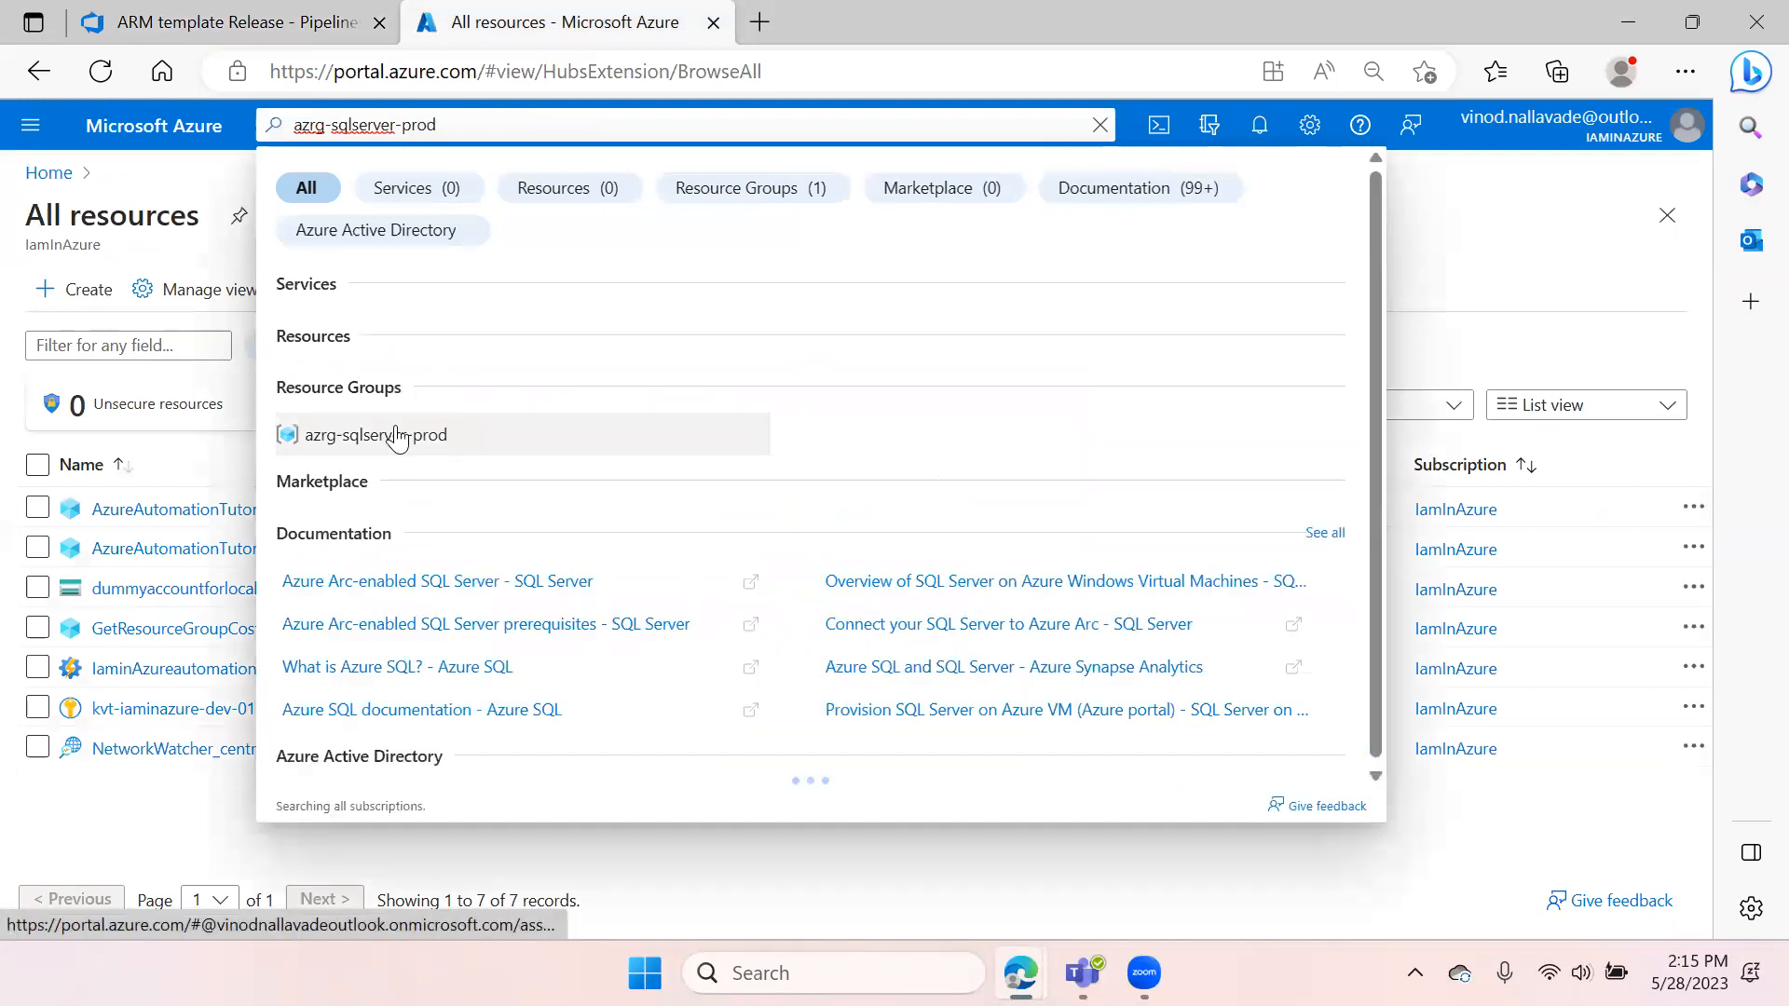
{"action": "left_click", "coordinate": [399, 431]}
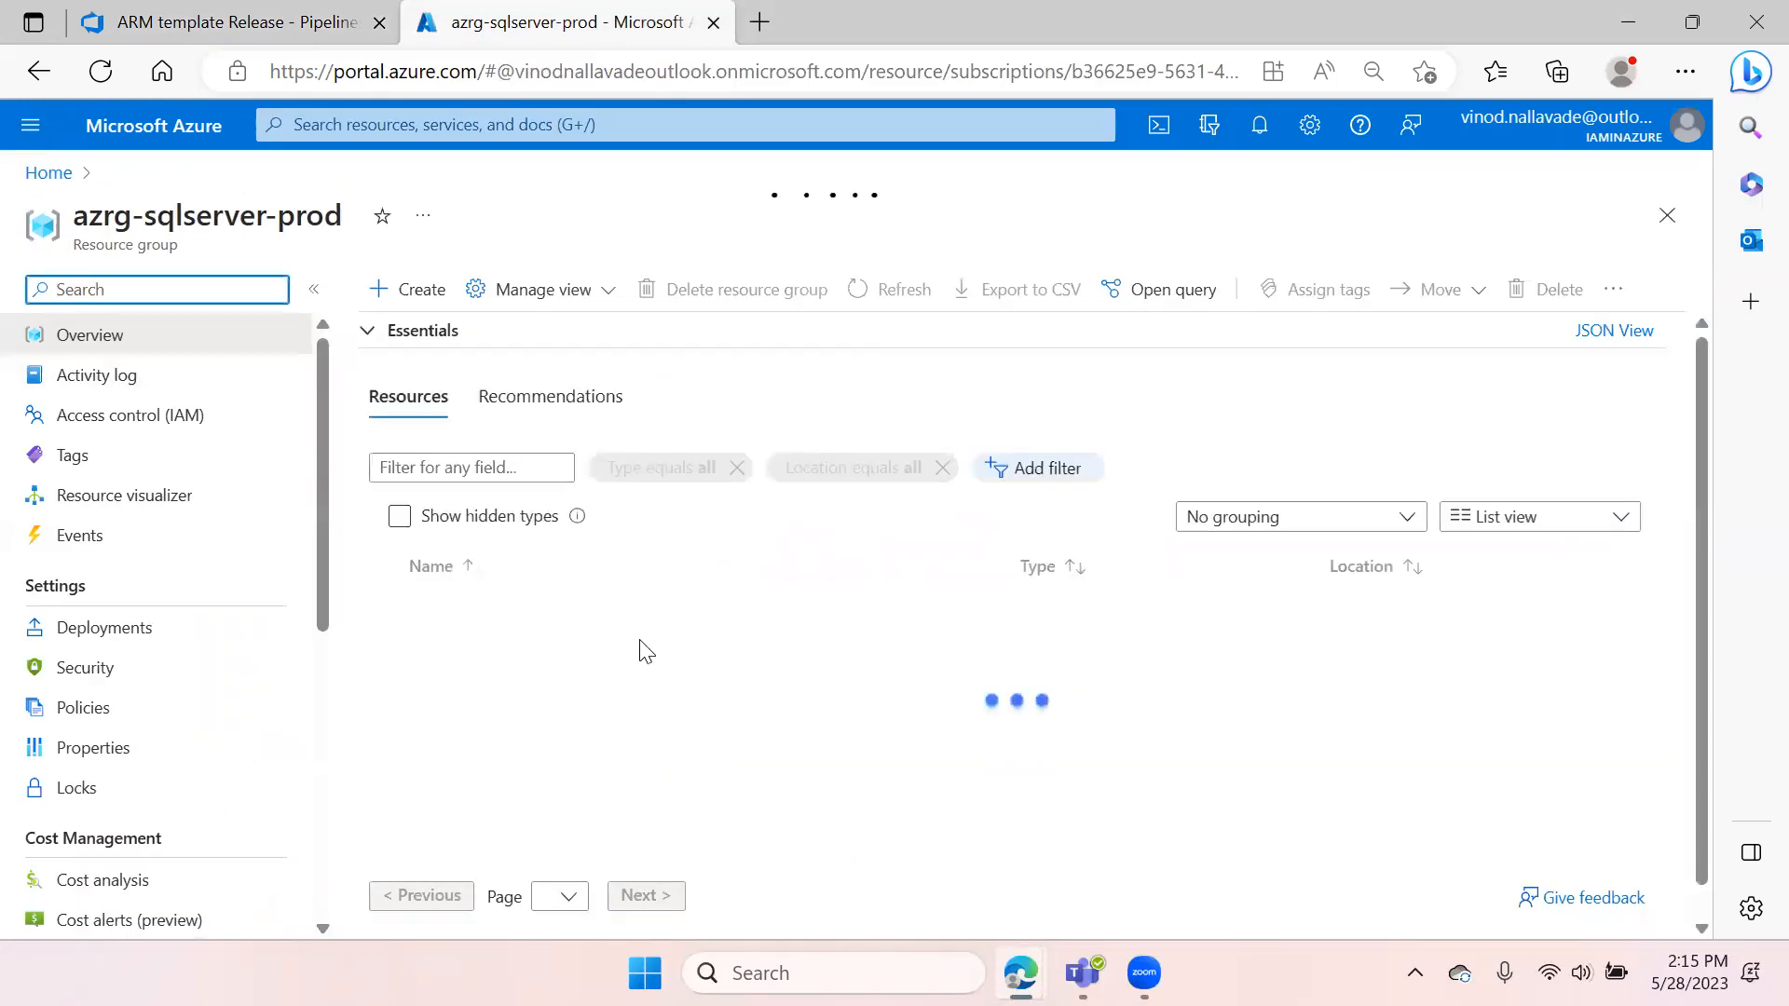
Create a new release of the ARM template Release pipeline
{"action": "left_click", "coordinate": [217, 23]}
{"action": "left_click", "coordinate": [1350, 195]}
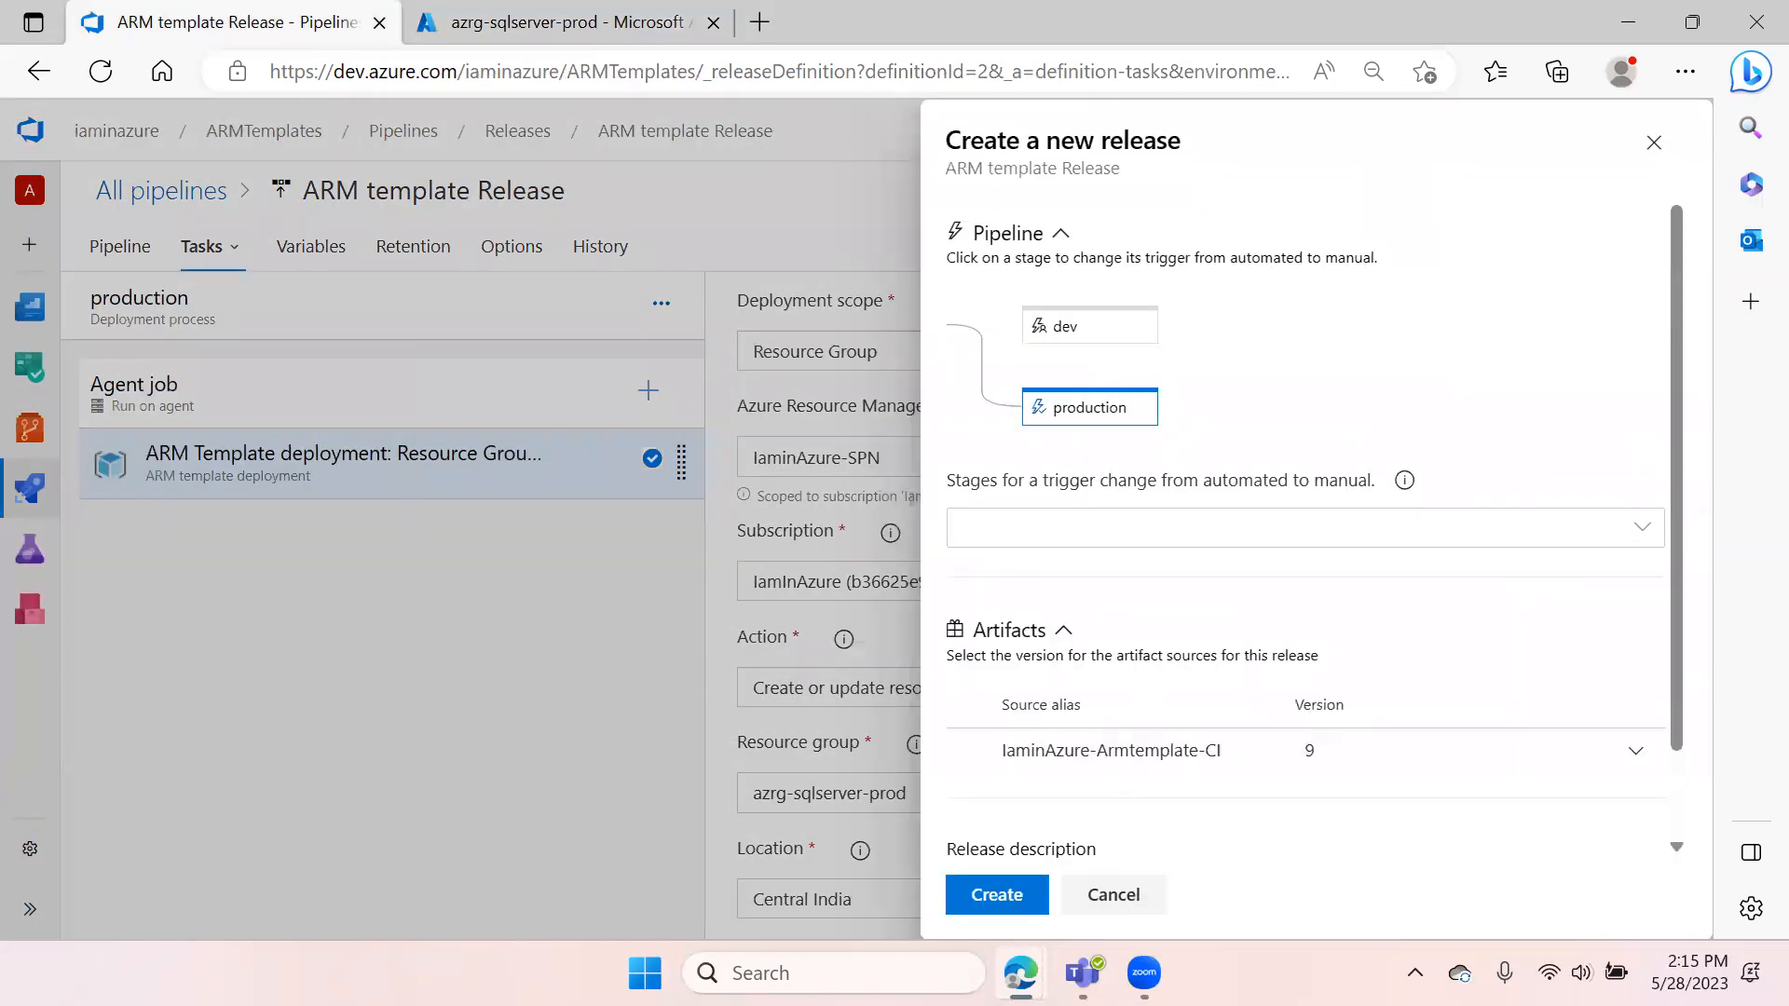
{"action": "left_click", "coordinate": [1006, 900]}
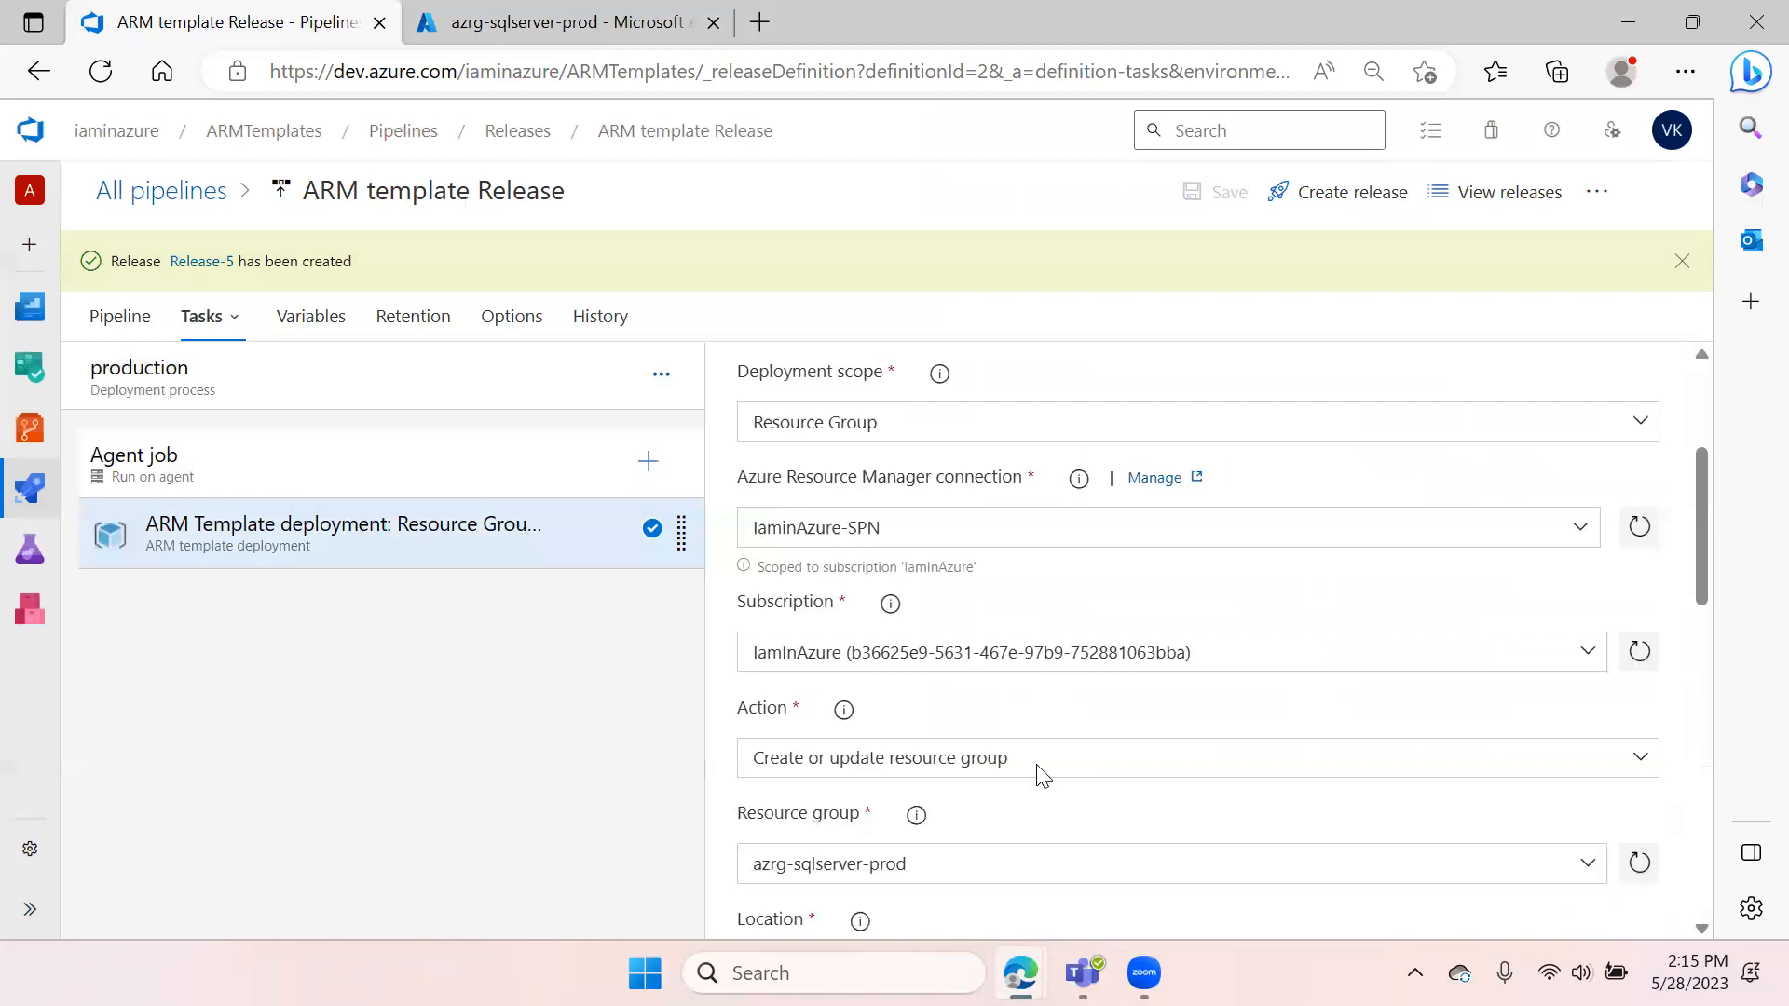
Open the new release and view the production stage's deployment logs
{"action": "left_click", "coordinate": [202, 262]}
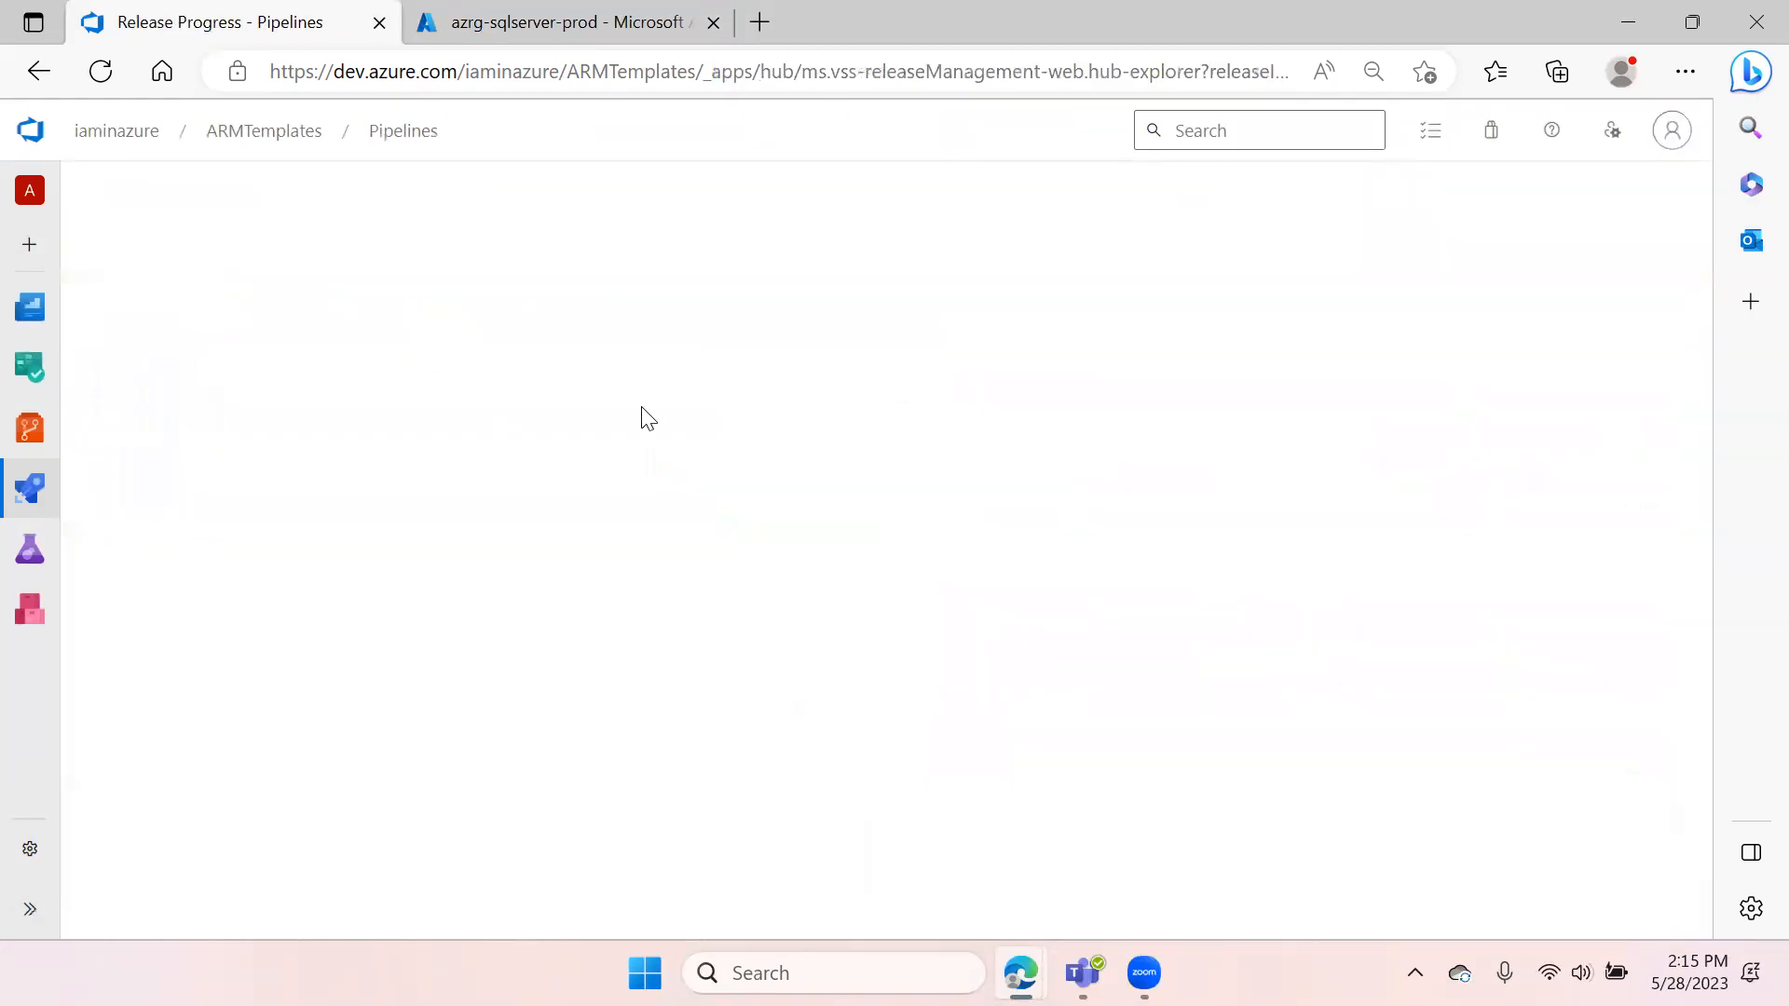
{"action": "mouse_move", "coordinate": [563, 704]}
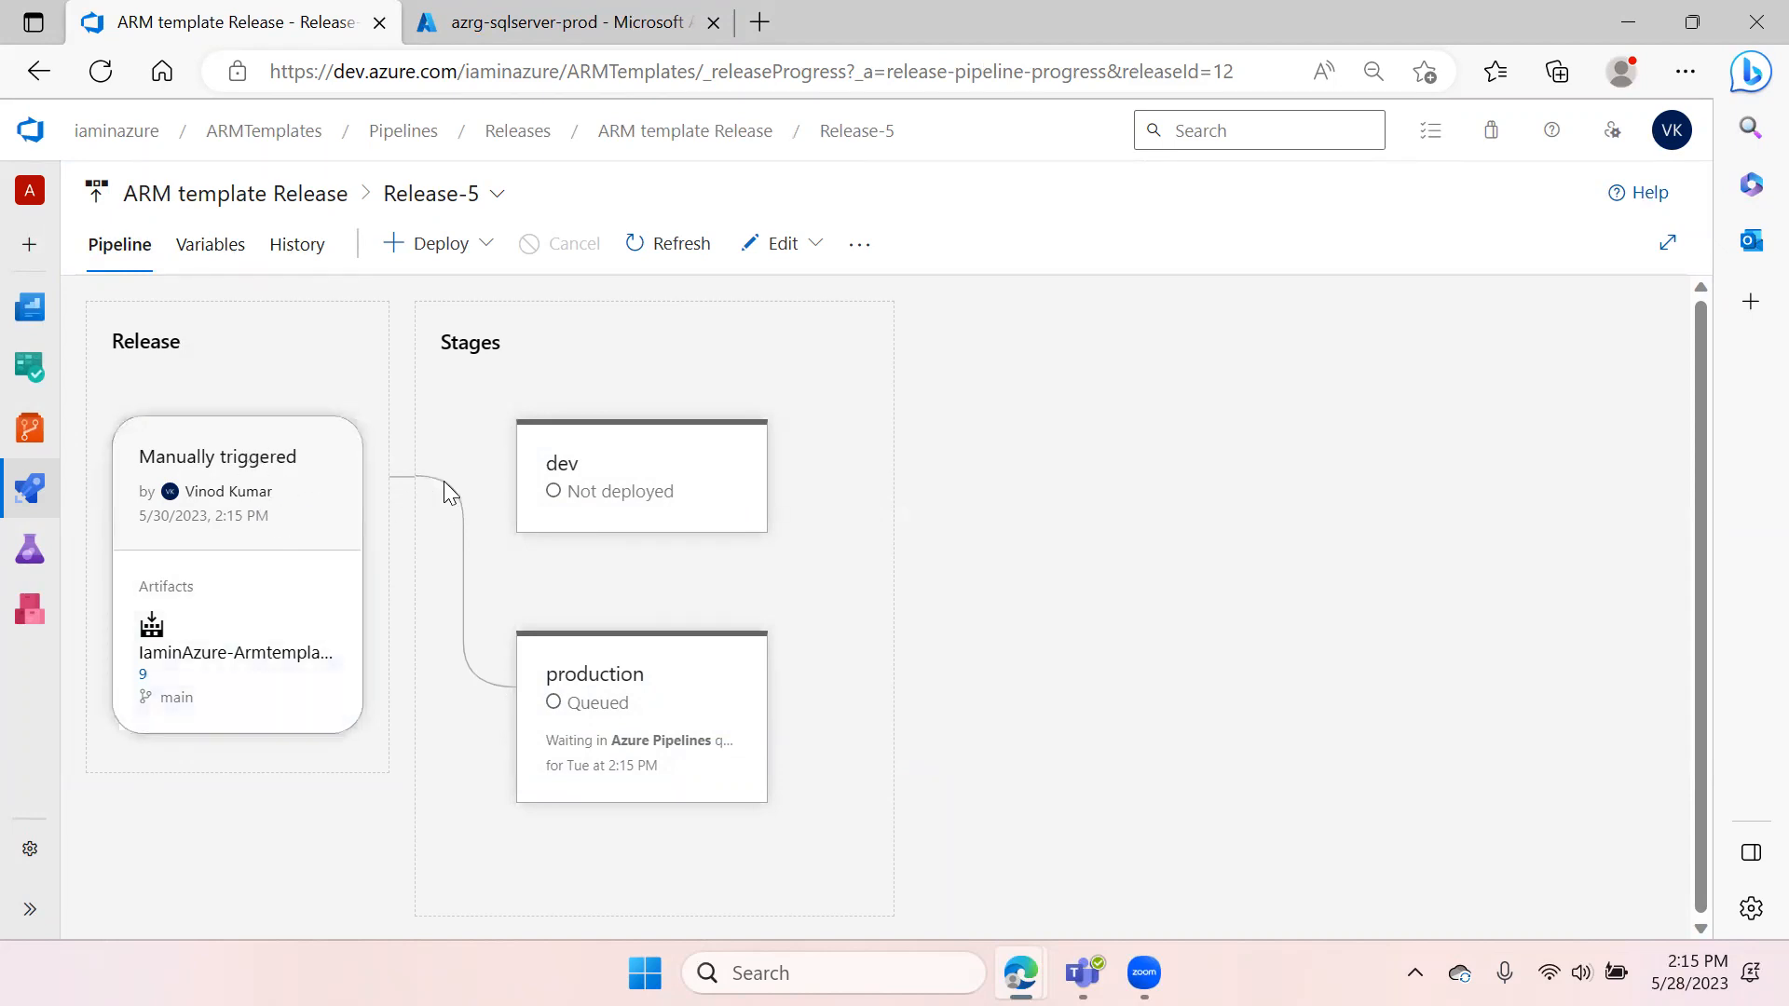
{"action": "mouse_move", "coordinate": [657, 736]}
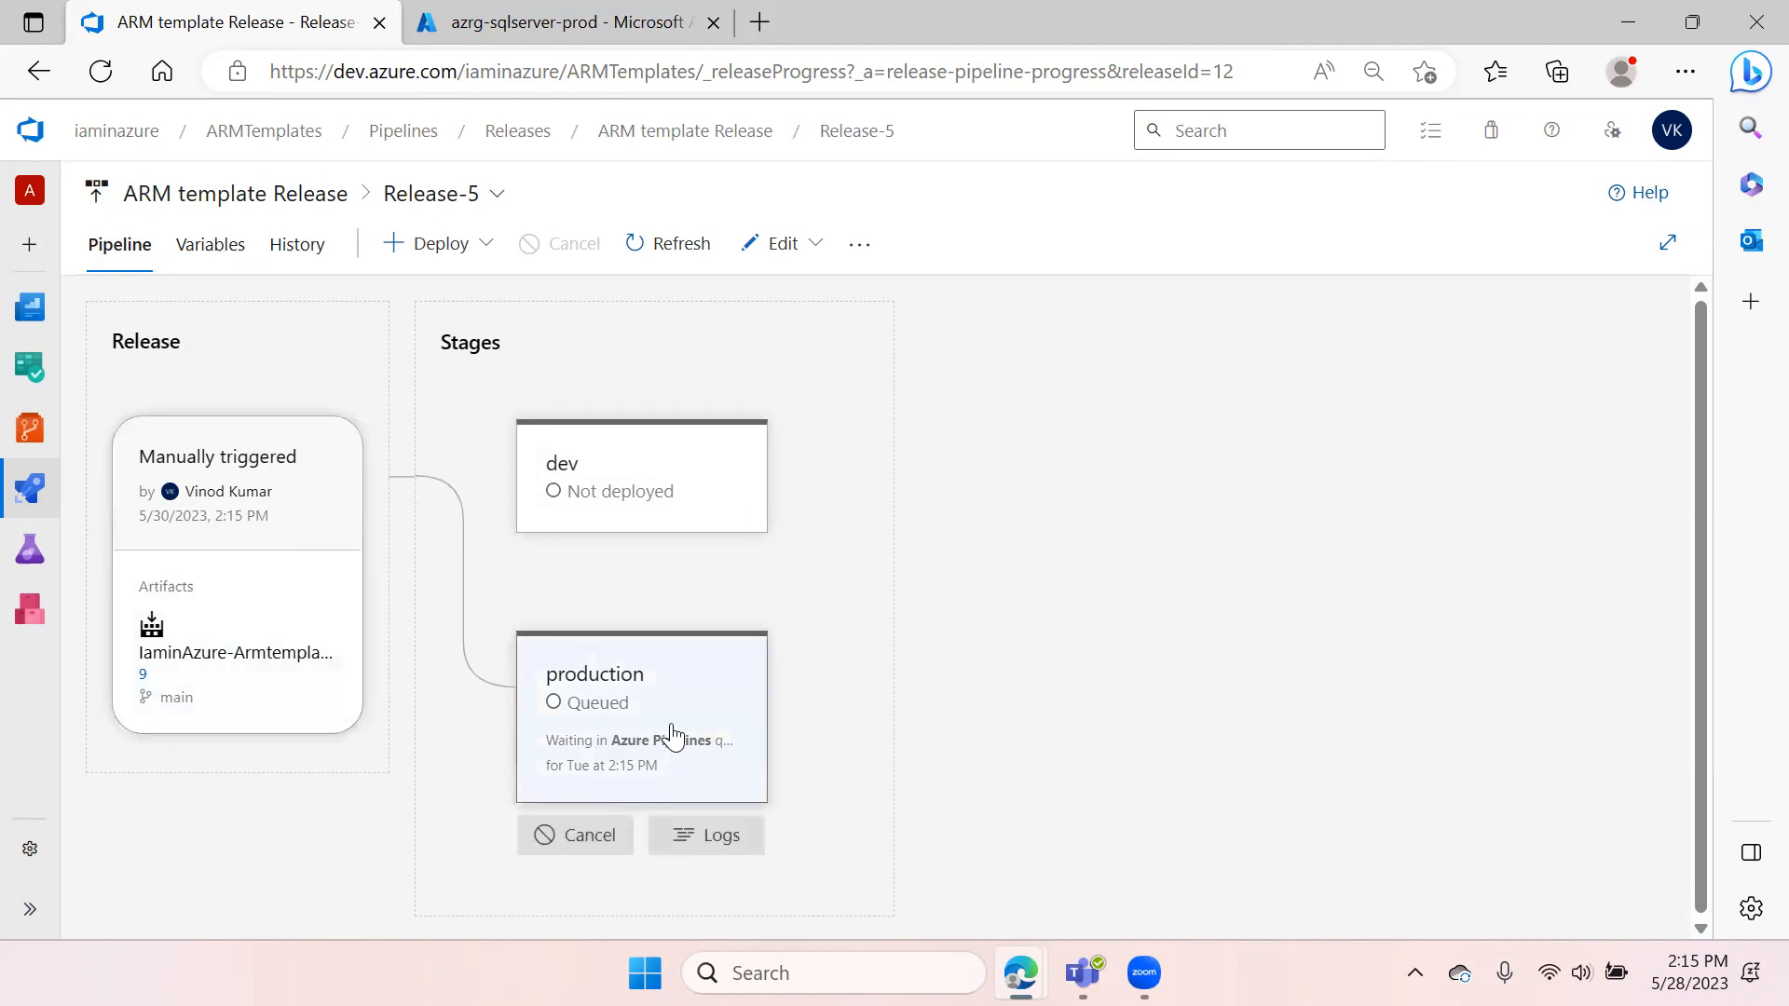
{"action": "mouse_move", "coordinate": [626, 577]}
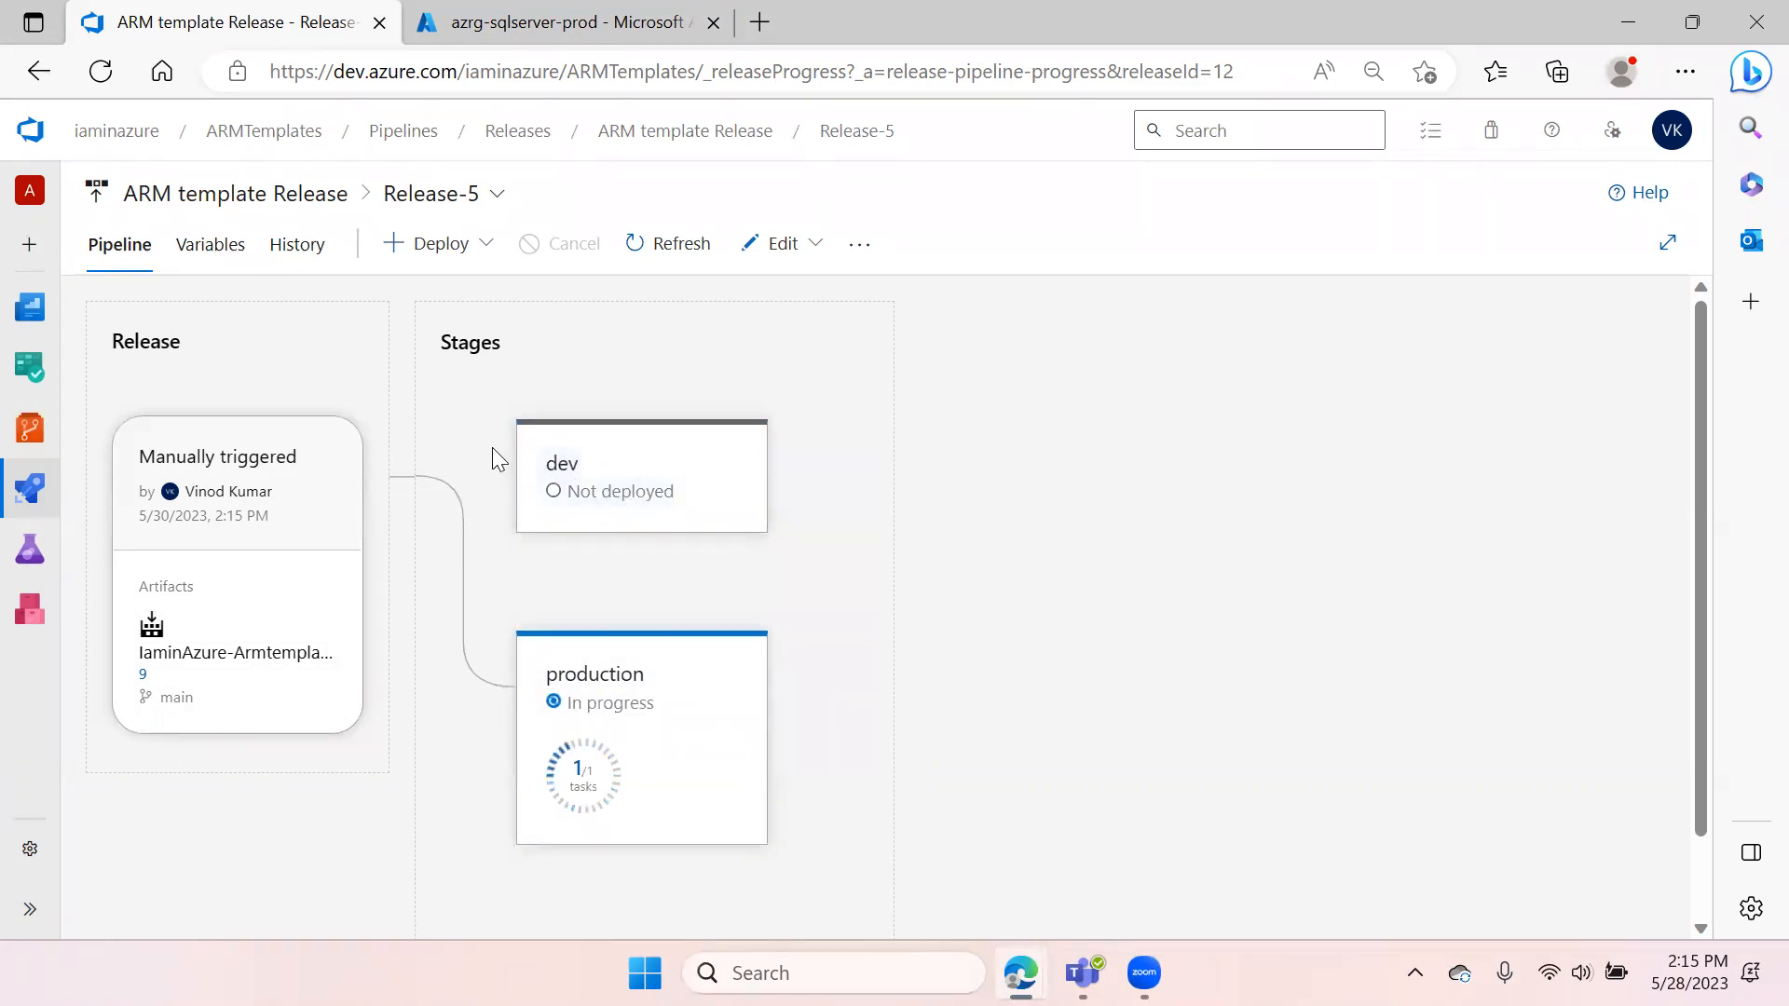
{"action": "mouse_move", "coordinate": [596, 508]}
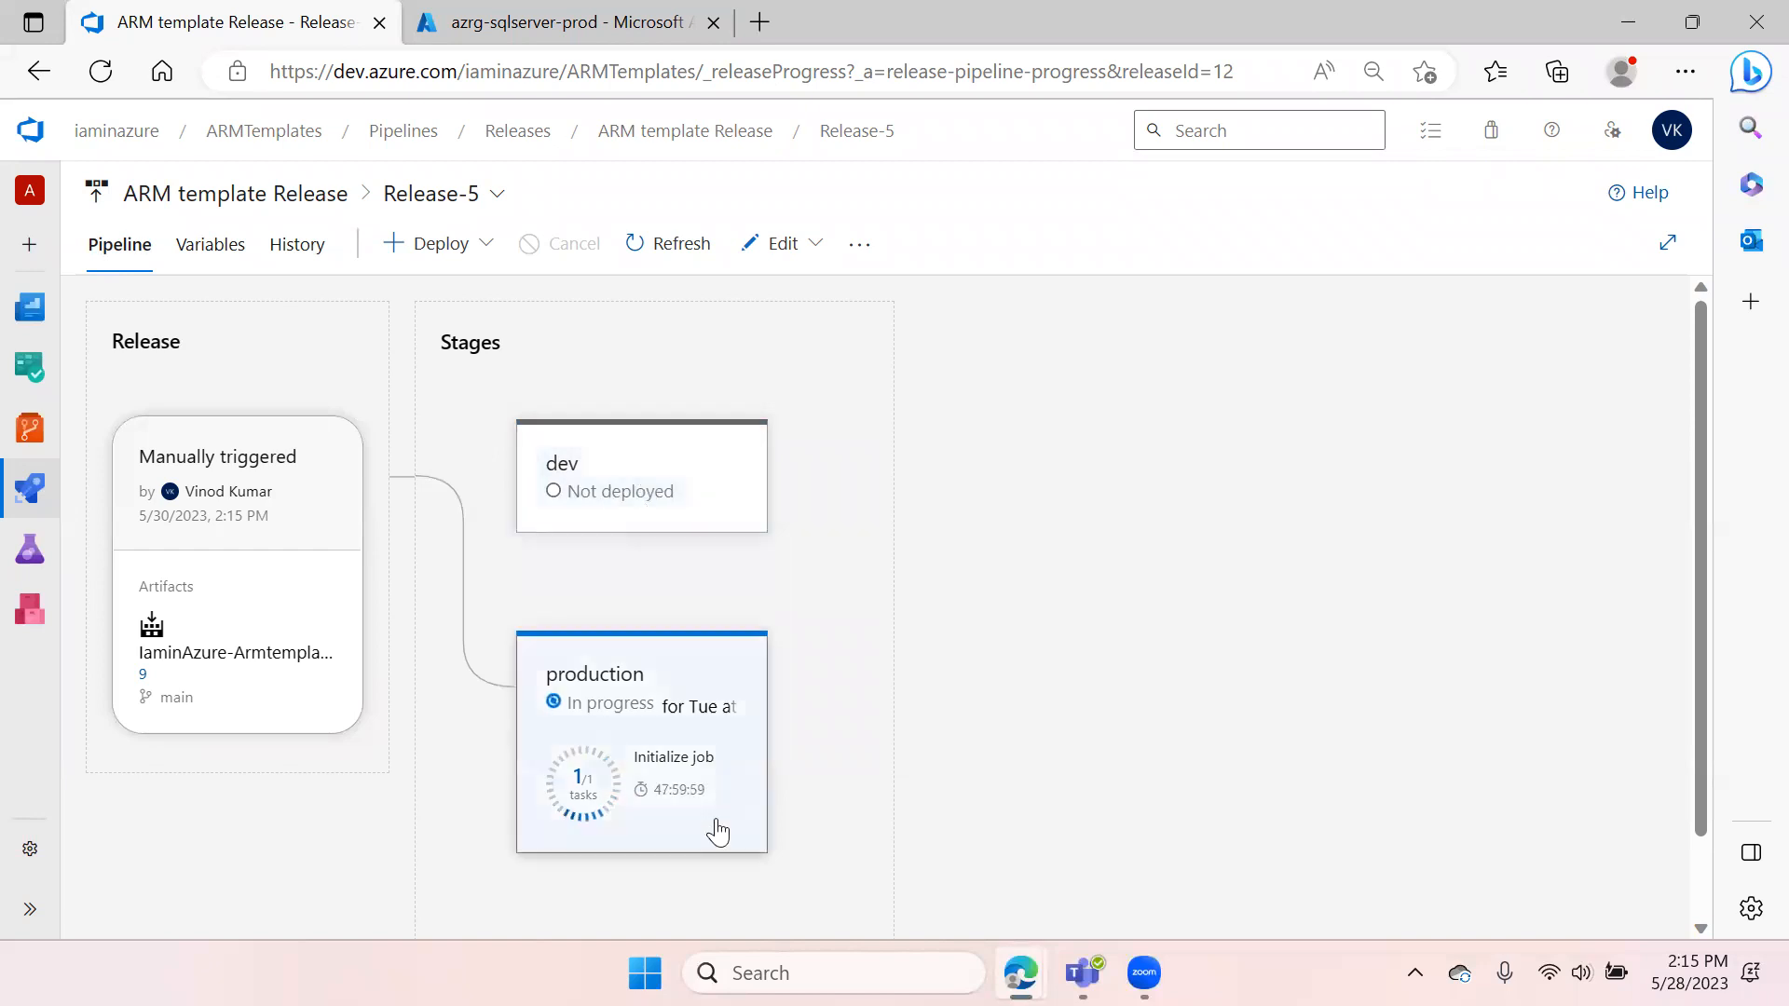
{"action": "scroll", "coordinate": [885, 697], "scroll_direction": "down", "scroll_amount": 1}
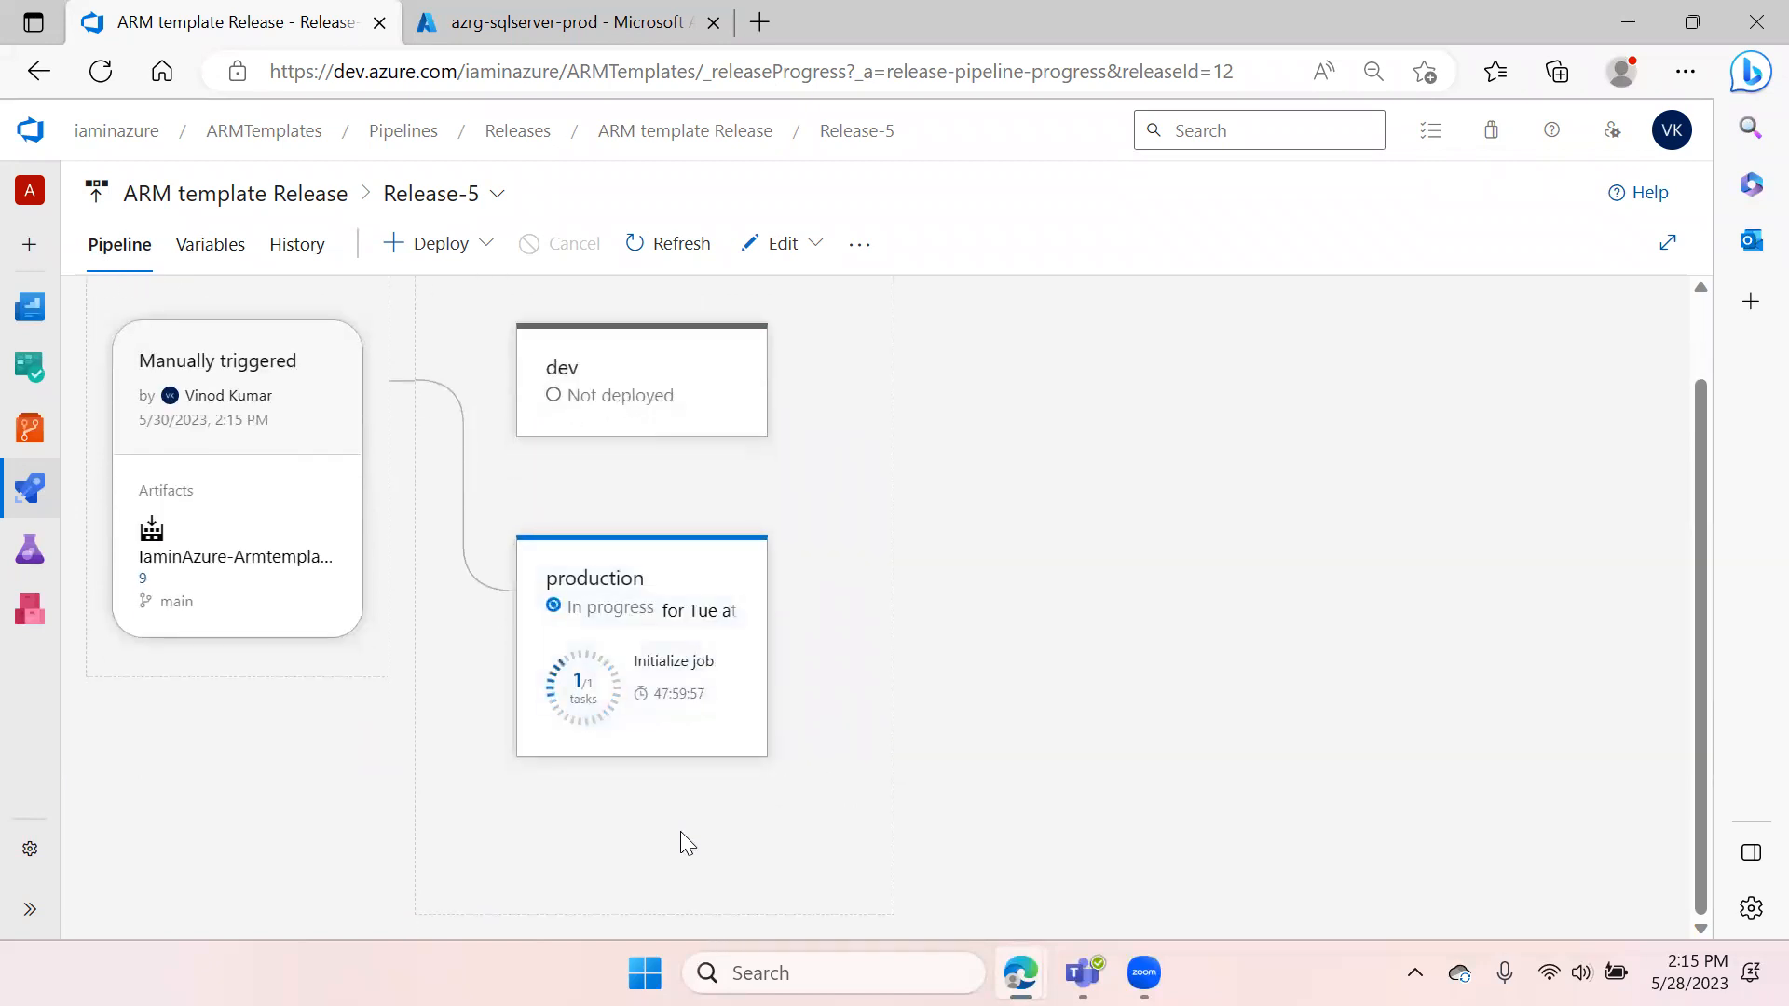
{"action": "mouse_move", "coordinate": [704, 792]}
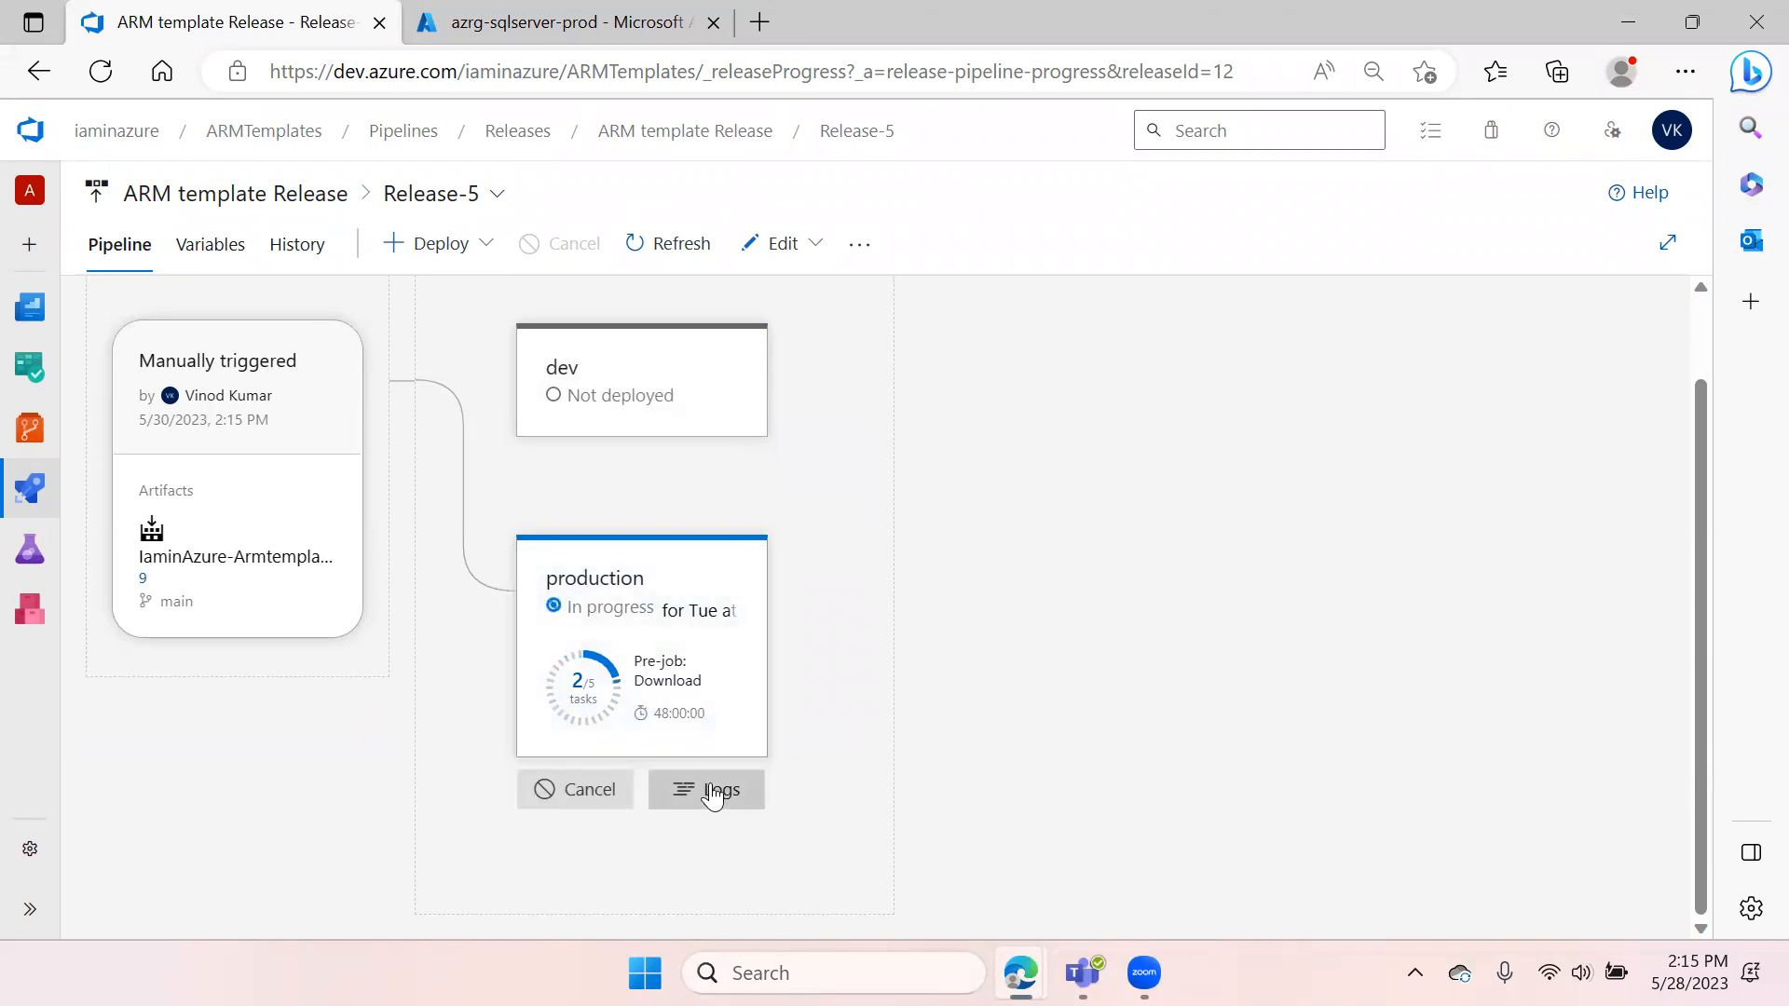
{"action": "left_click", "coordinate": [703, 790]}
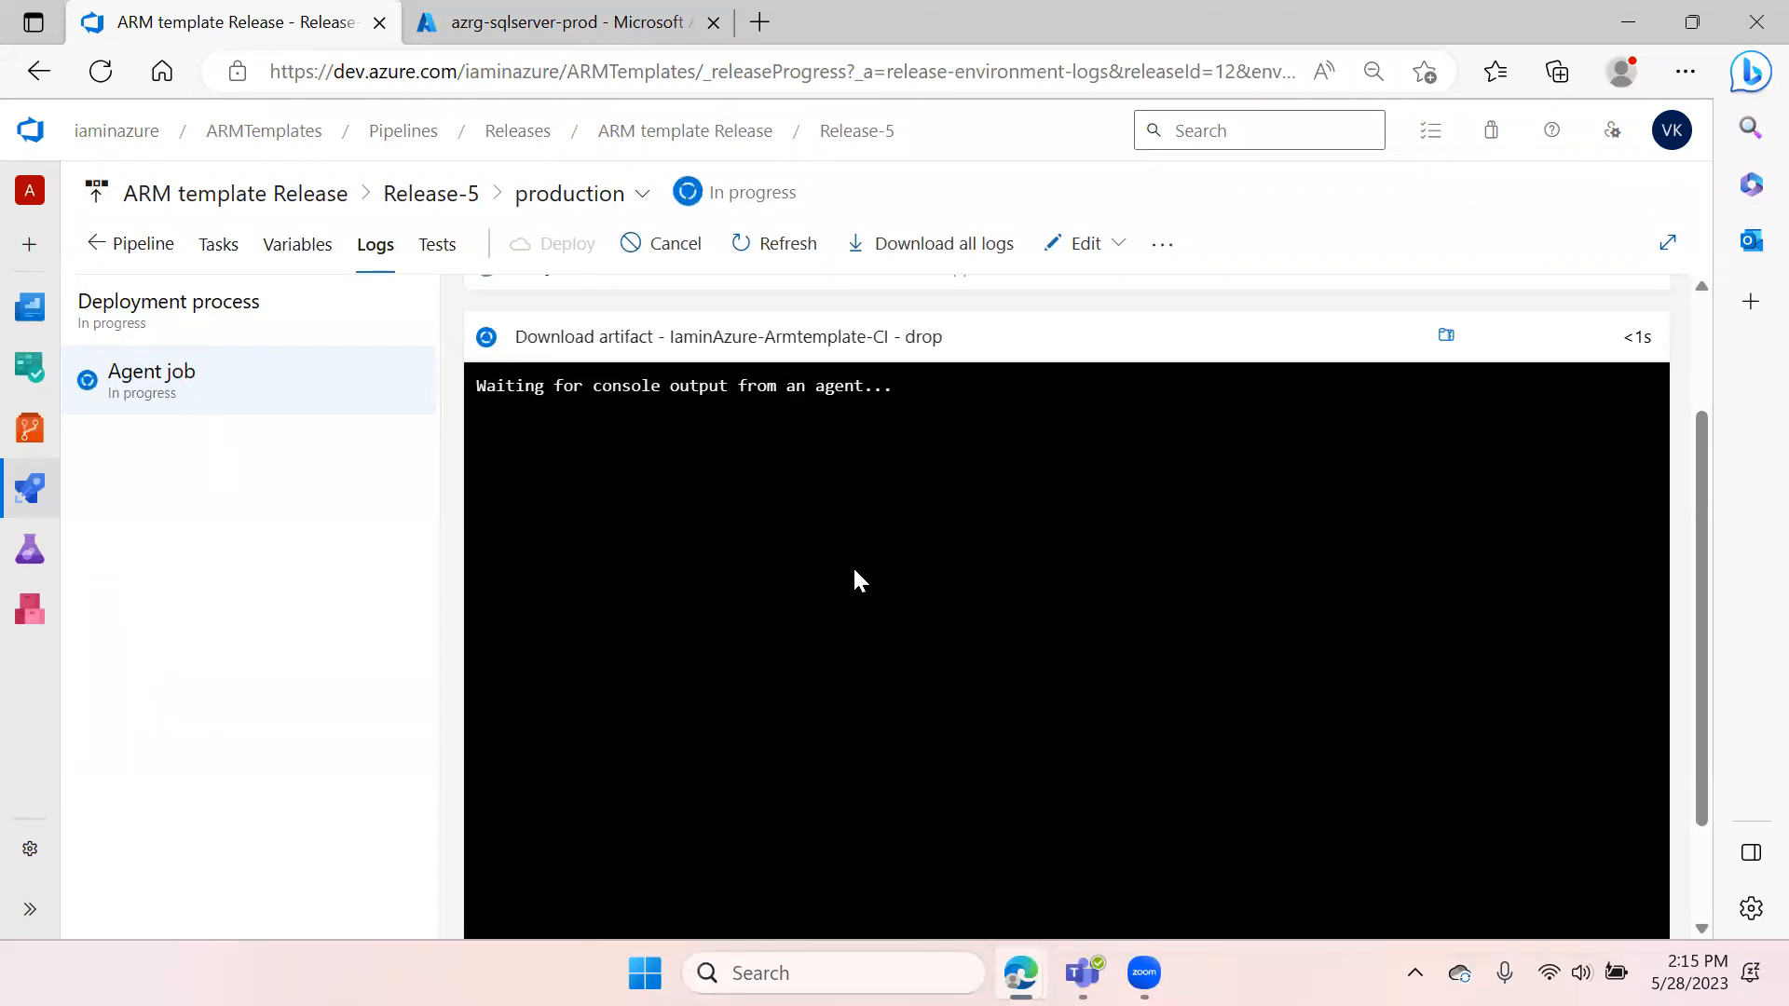
{"action": "scroll", "coordinate": [757, 513], "scroll_direction": "up", "scroll_amount": 2}
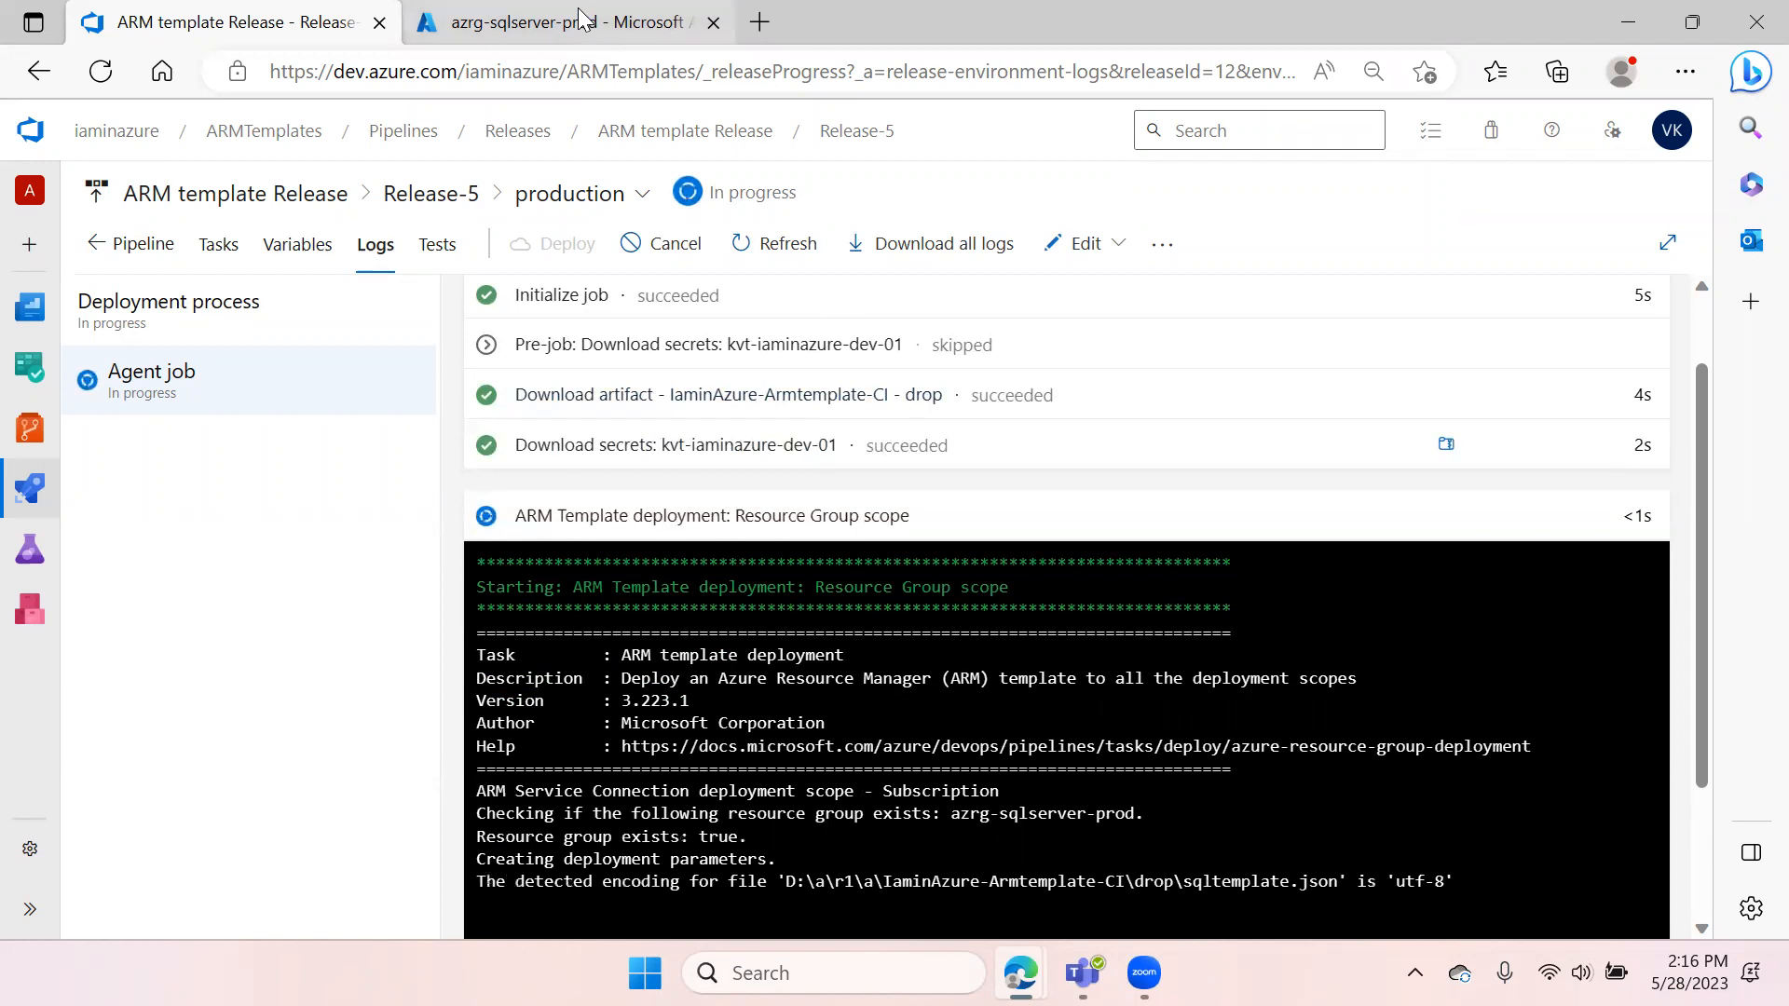
Refresh the azrg-sqlserver-prod resource group's resource list in the portal
{"action": "key", "text": "ctrl+Tab"}
{"action": "left_click", "coordinate": [902, 290]}
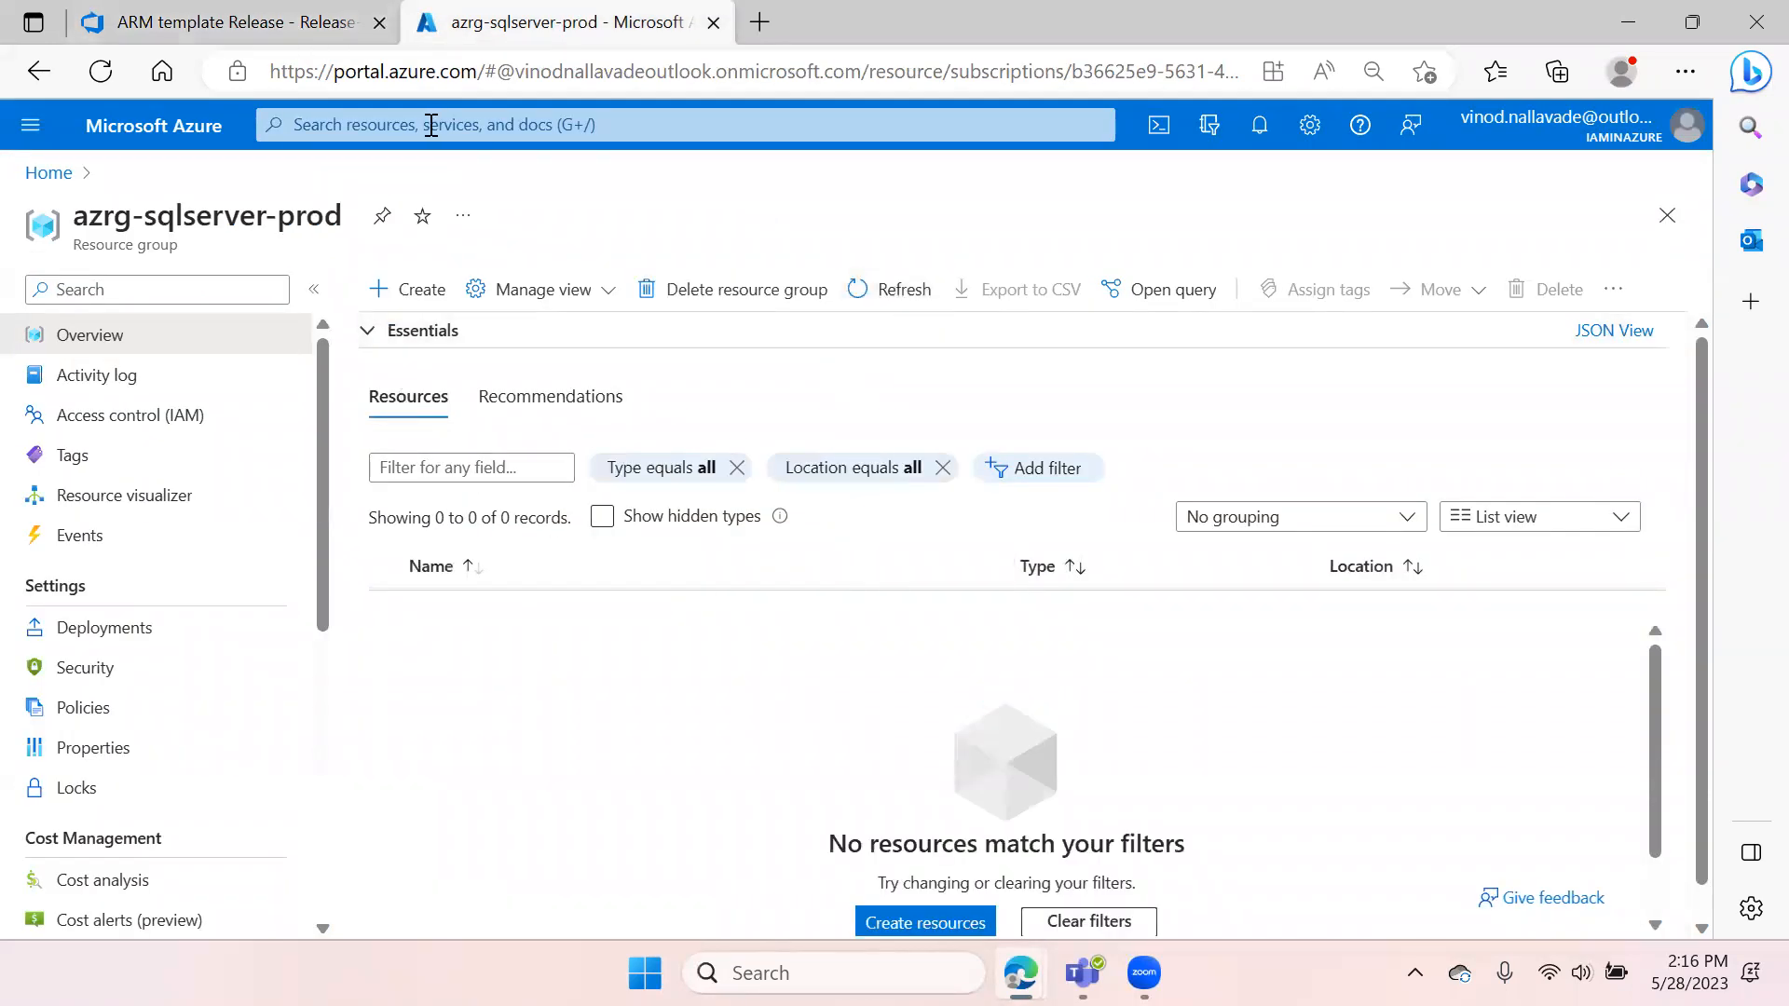
{"action": "left_click", "coordinate": [249, 29]}
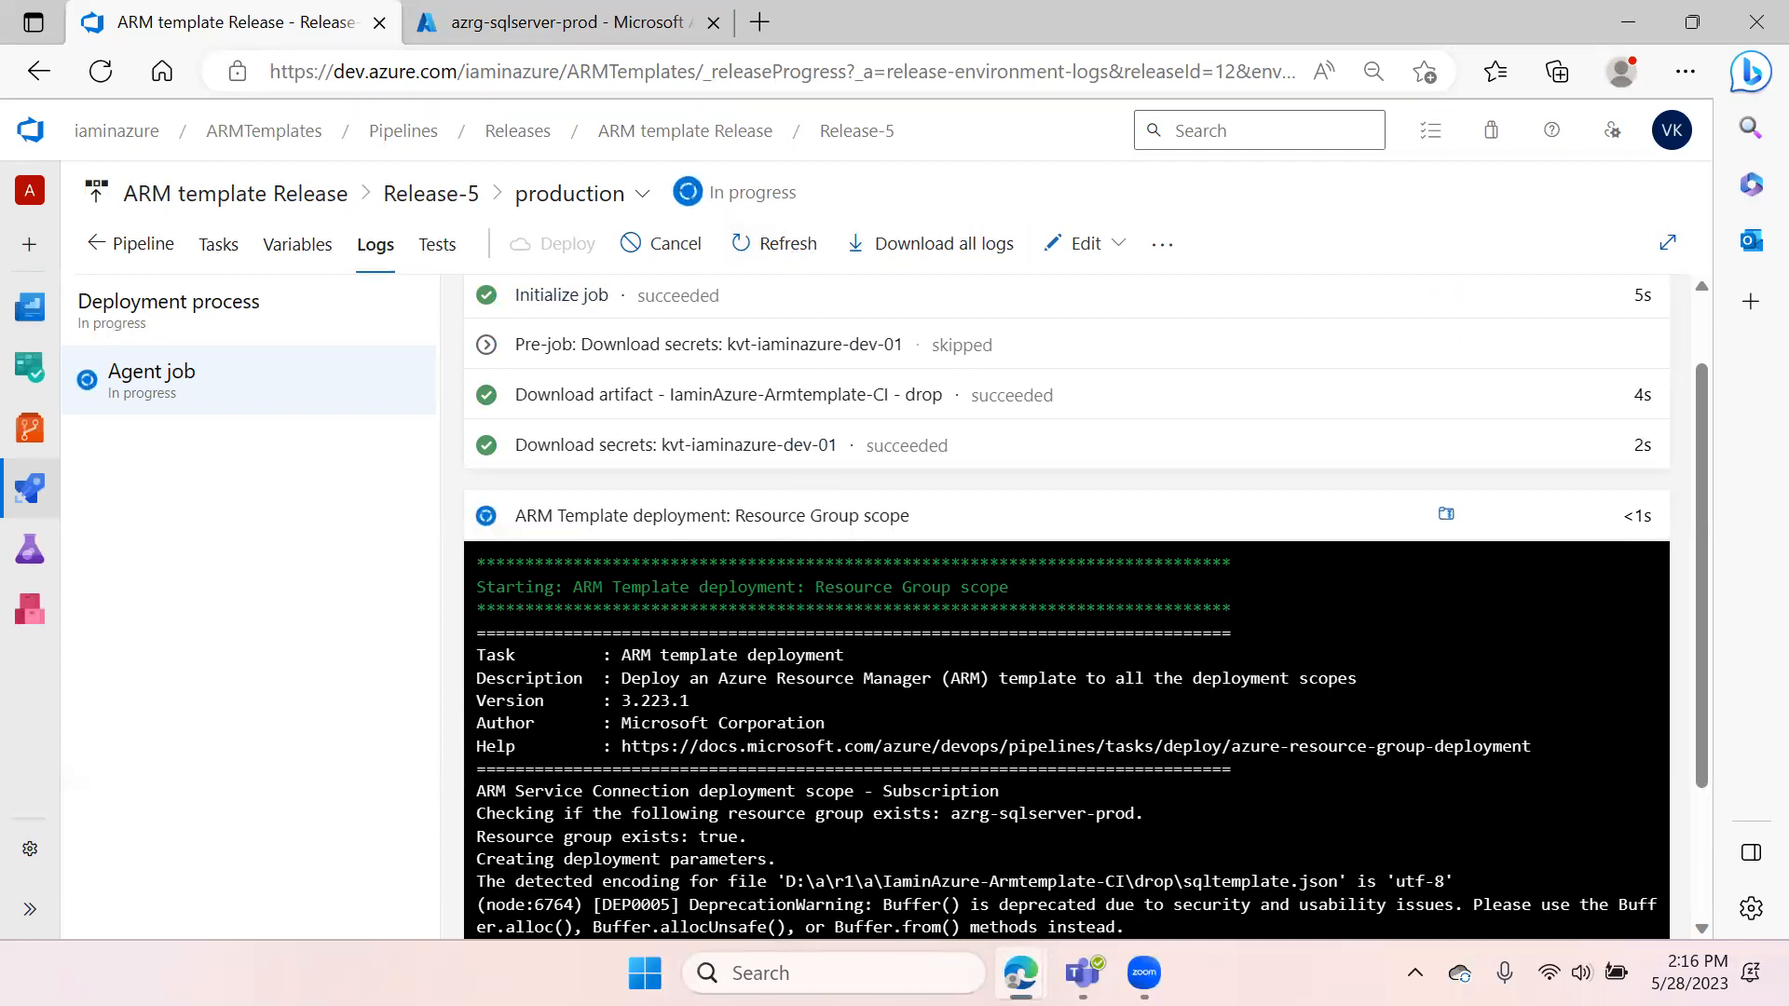
Refresh the production stage's logs to follow the deployment job
{"action": "left_click", "coordinate": [769, 250]}
{"action": "left_click", "coordinate": [768, 250]}
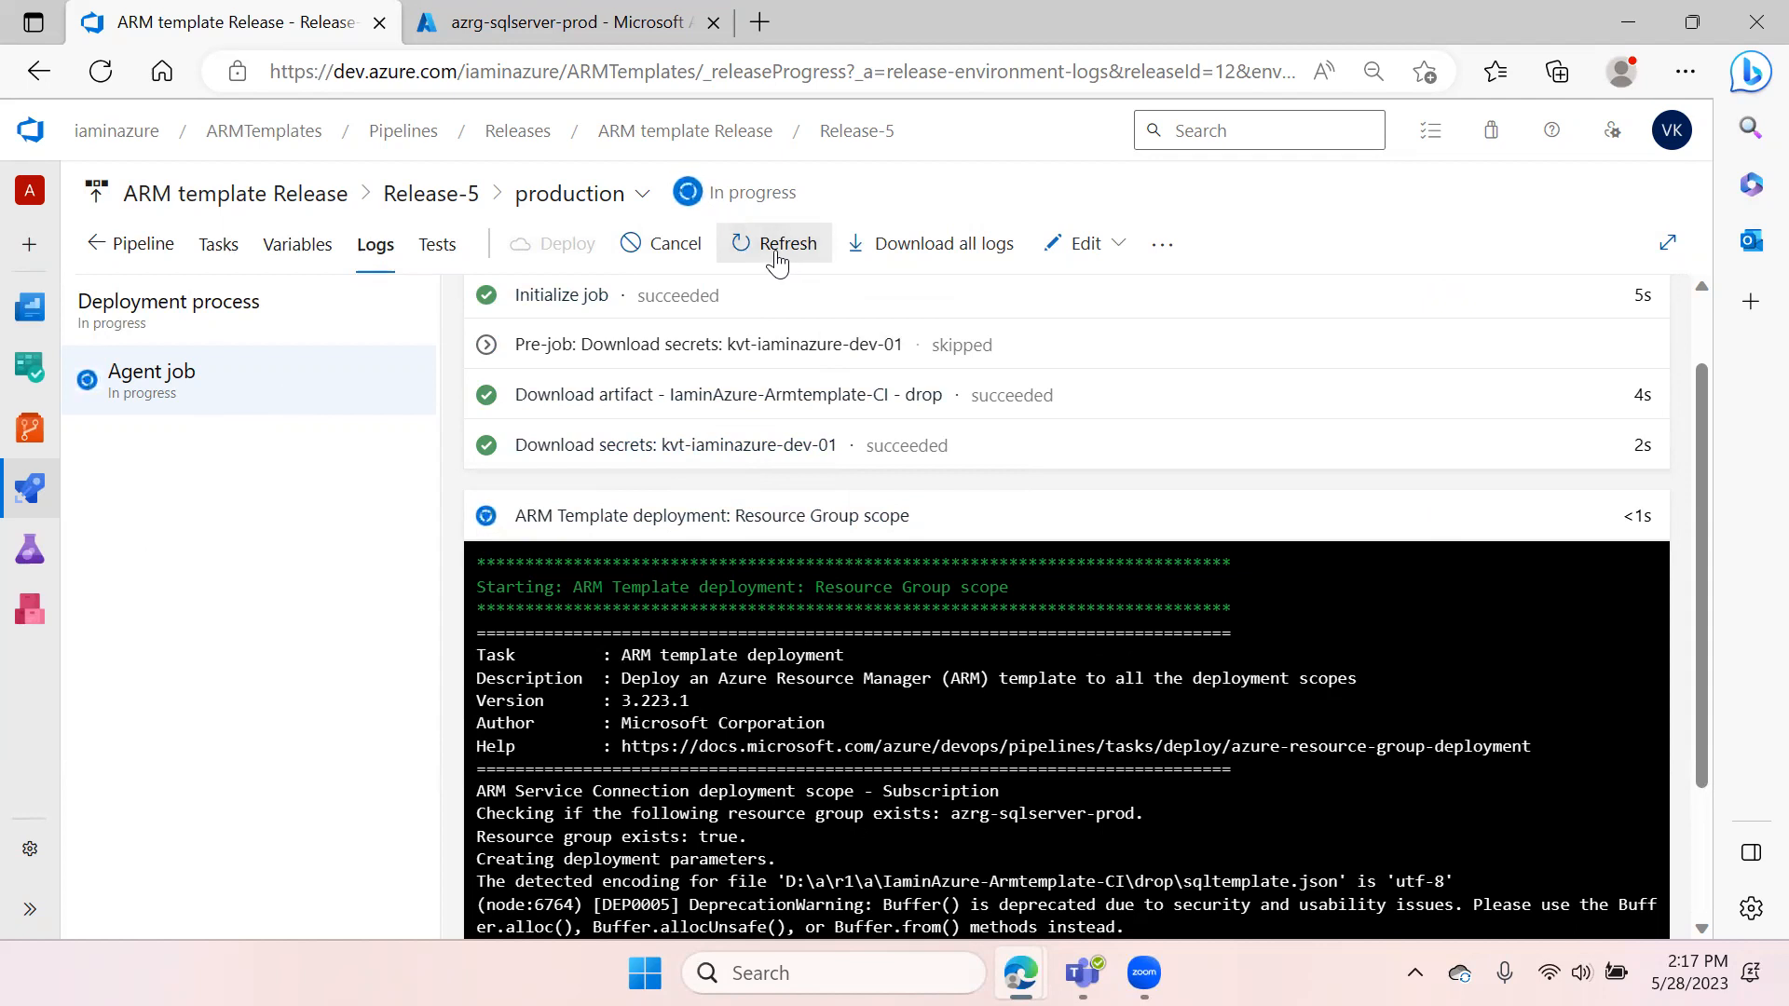
{"action": "left_click", "coordinate": [777, 264]}
{"action": "left_click", "coordinate": [776, 255]}
{"action": "left_click", "coordinate": [790, 250]}
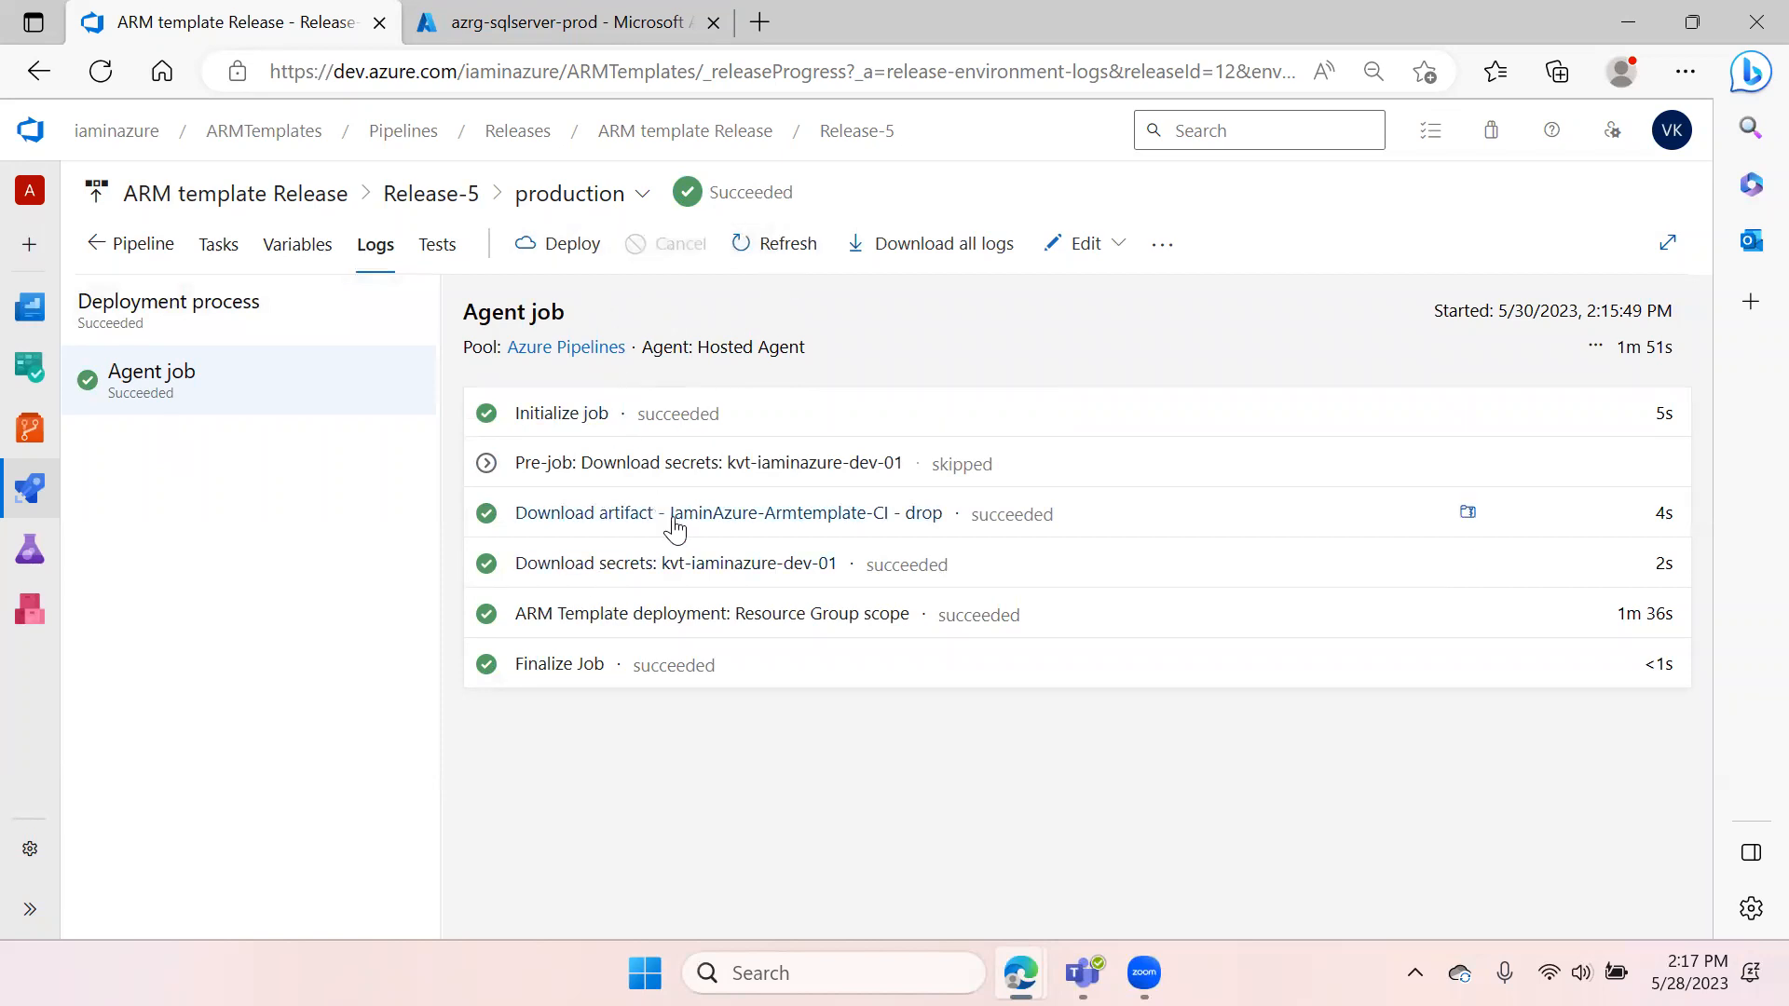
Refresh the resource group and open the iaminazure-sqlsvr-prod SQL server to check the deployment
{"action": "left_click", "coordinate": [596, 21]}
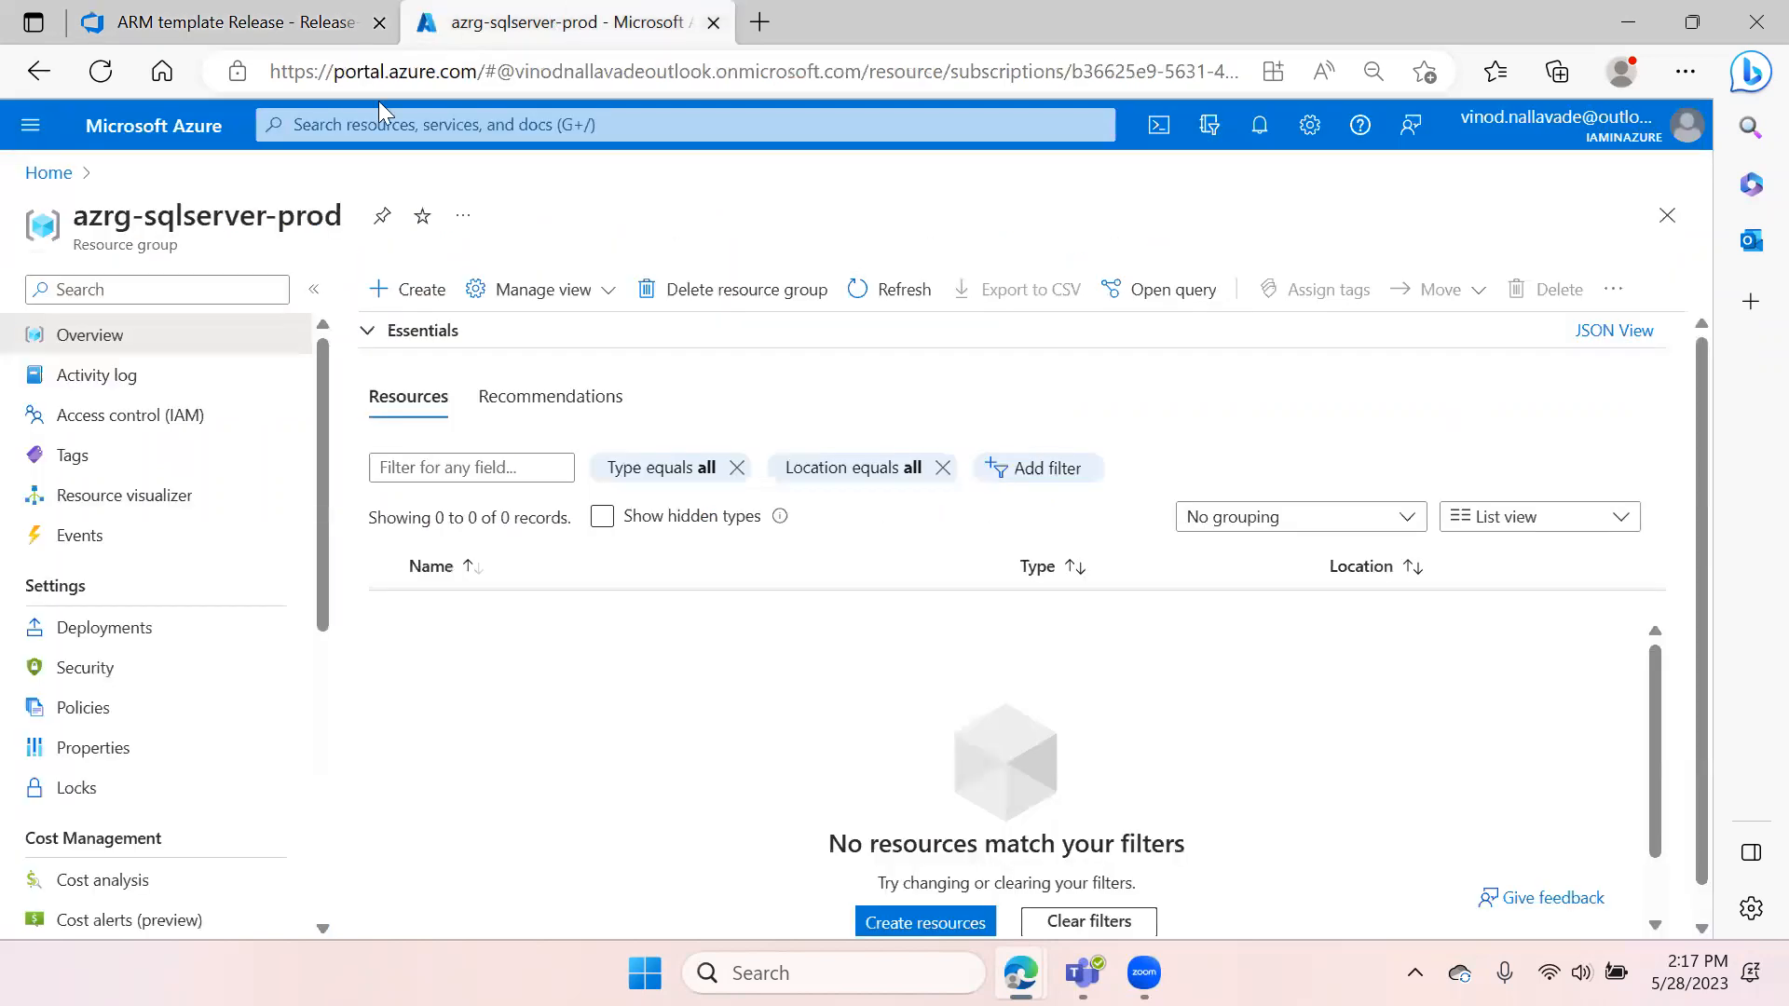
{"action": "left_click", "coordinate": [902, 290]}
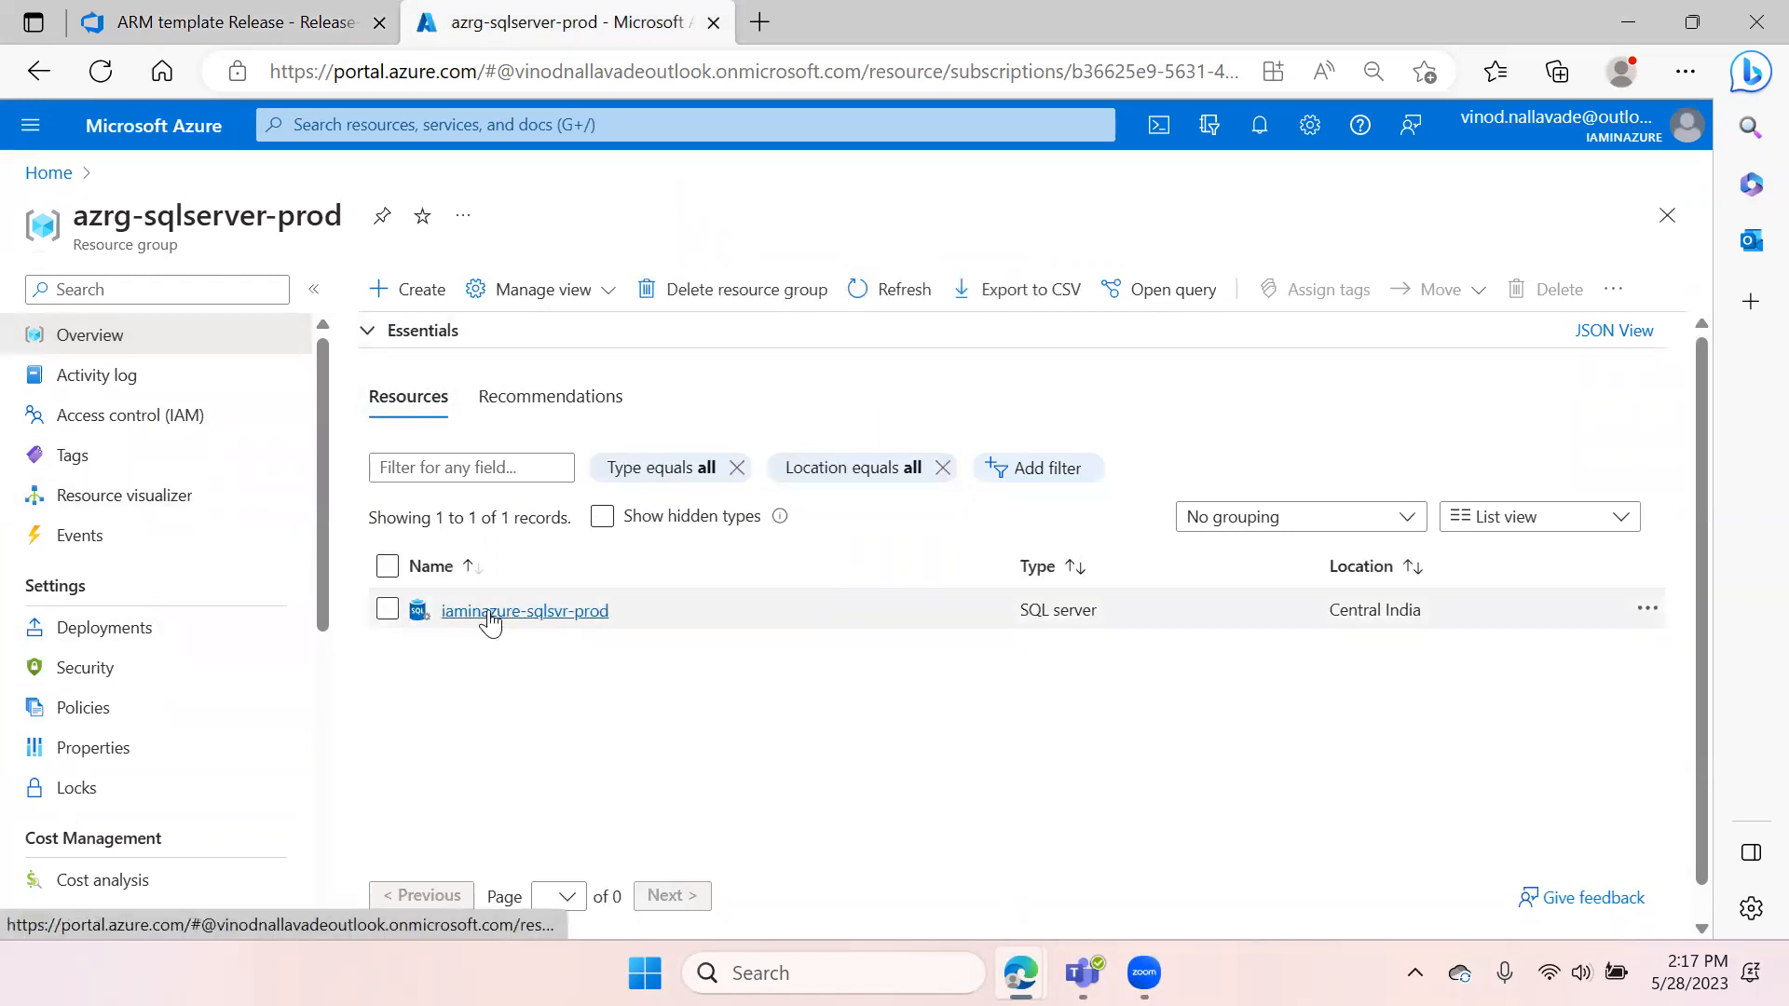
{"action": "left_click", "coordinate": [566, 612]}
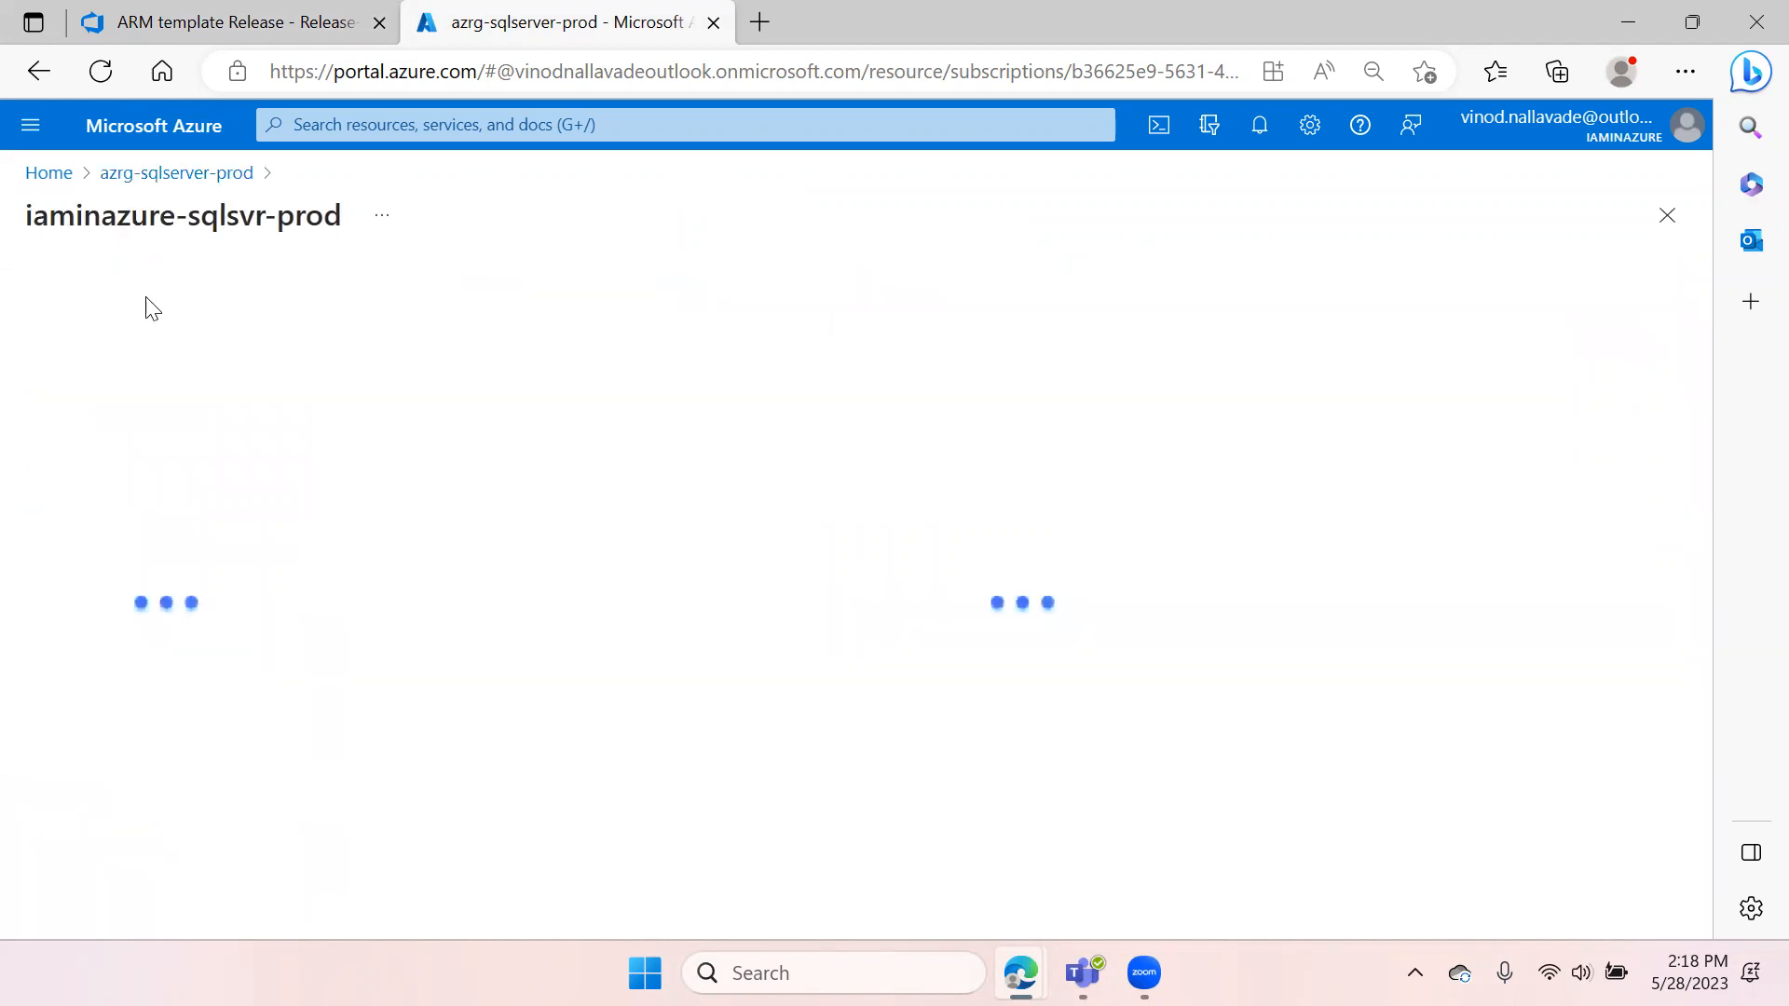
{"action": "left_click", "coordinate": [251, 17]}
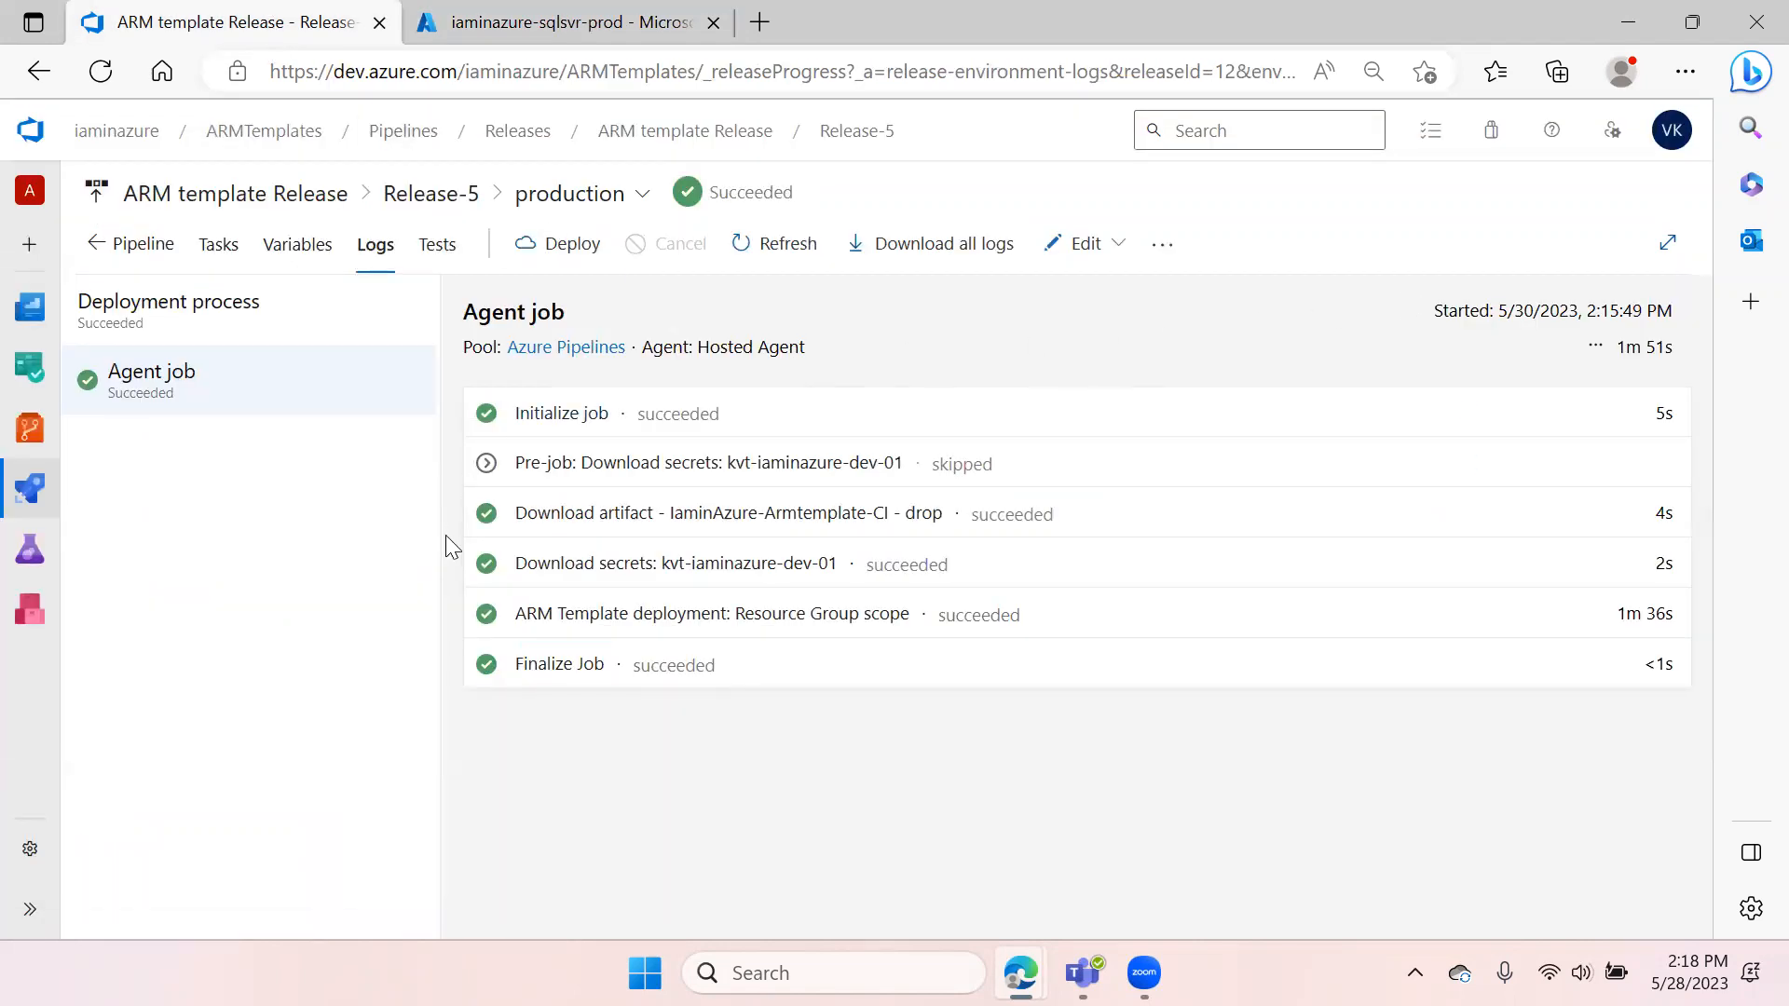